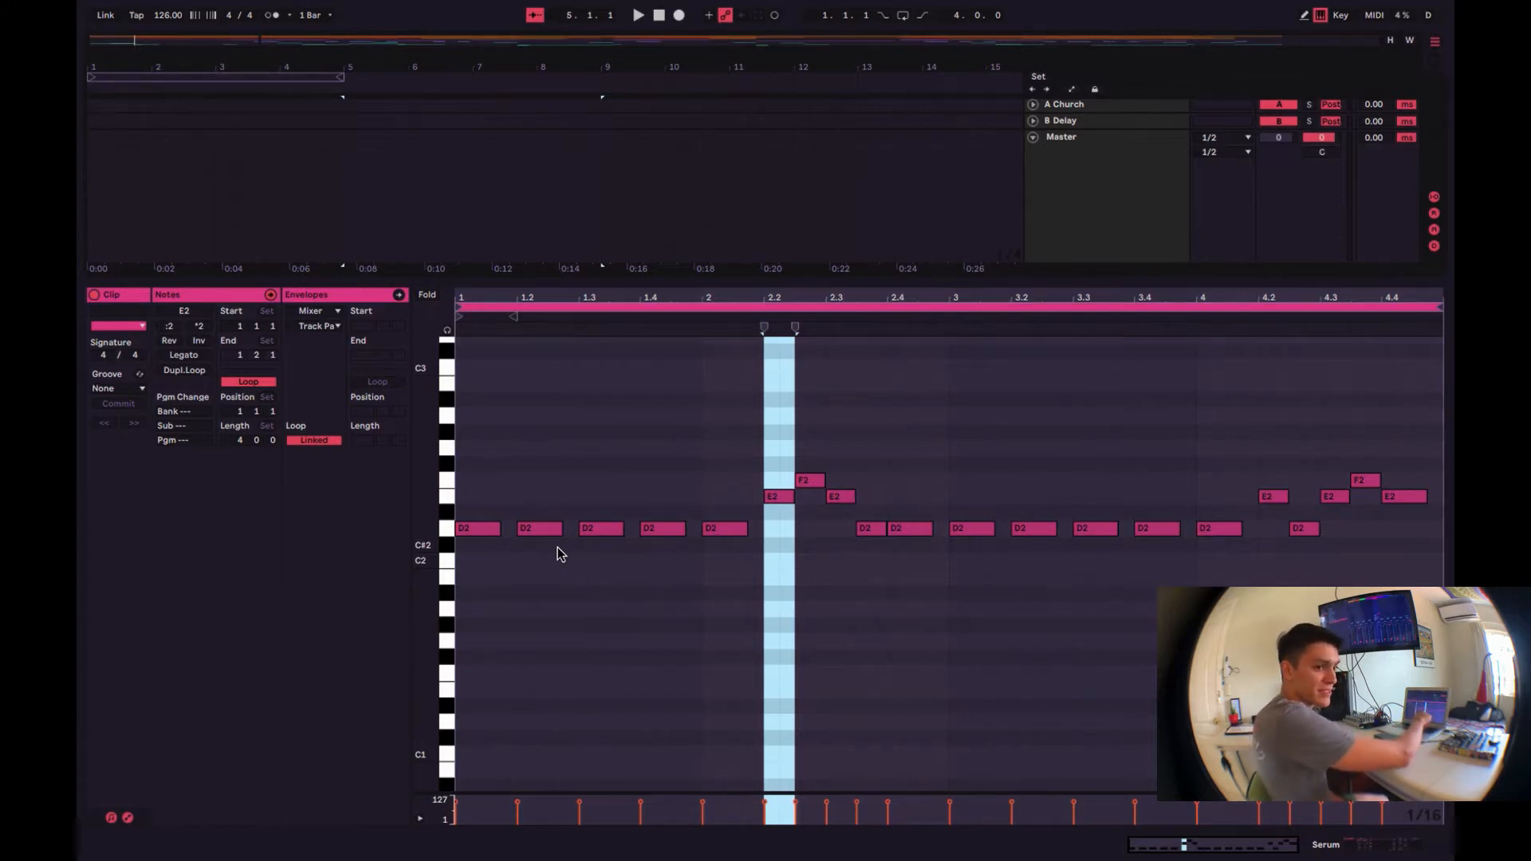
Step: Close the bass clip's note editor and play the soloed Serum bass track from bar 5
left_click(1448, 849)
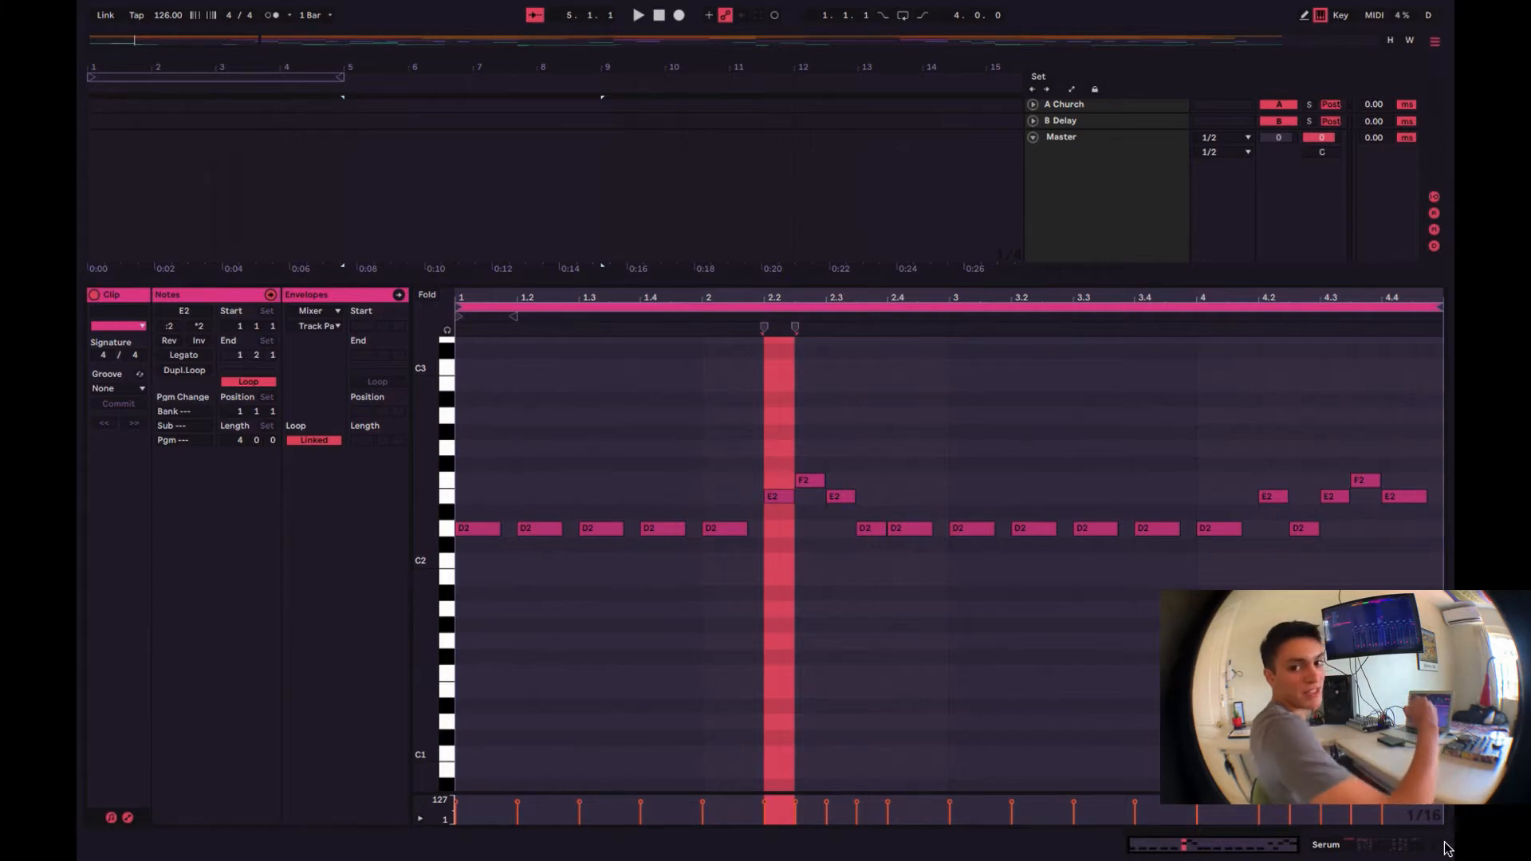
left_click(1447, 847)
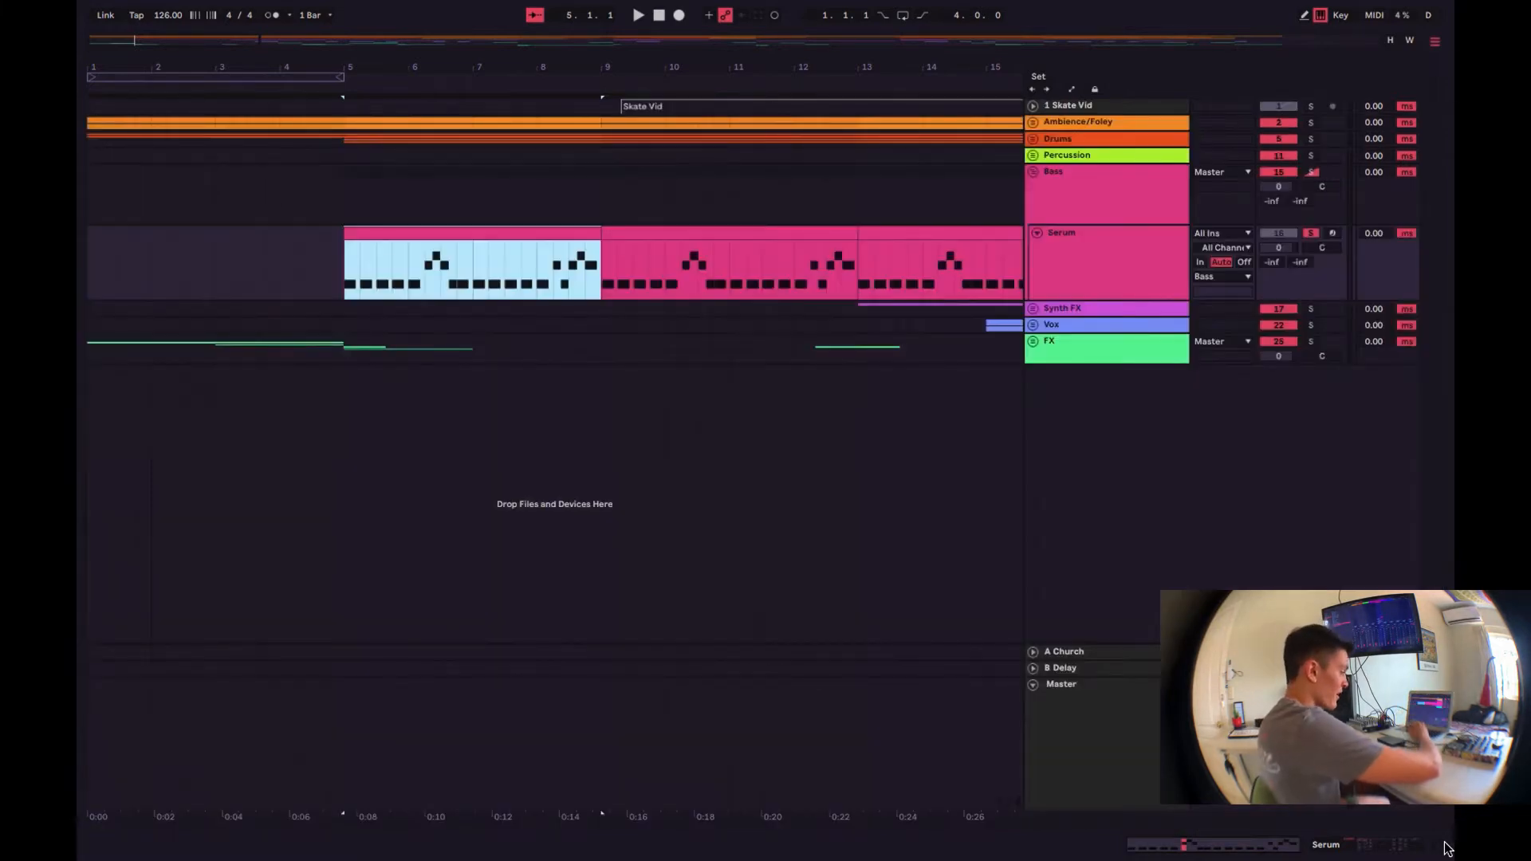
left_click(345, 268)
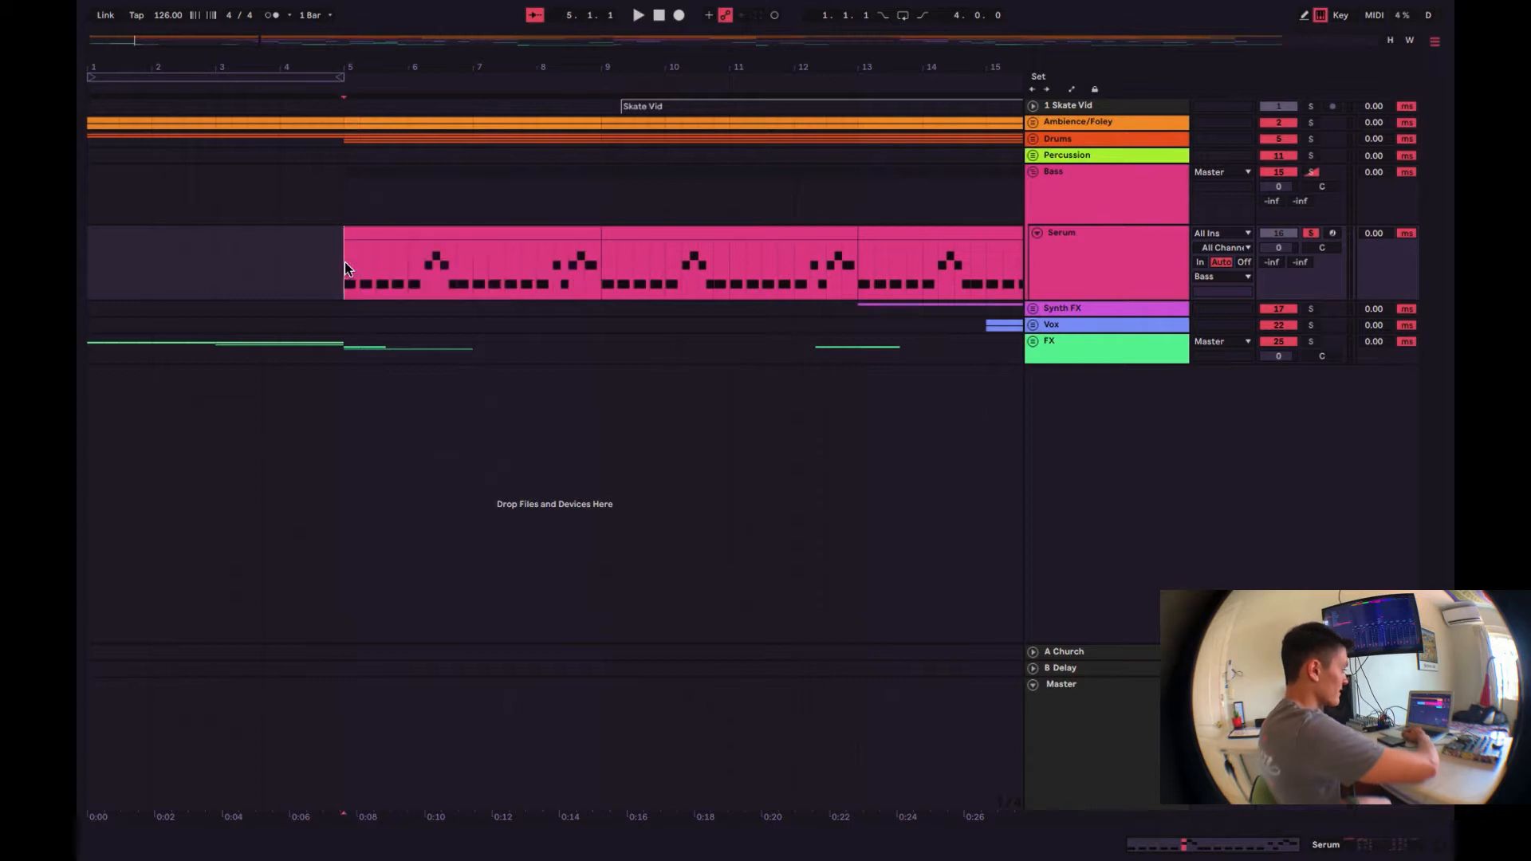
key("space")
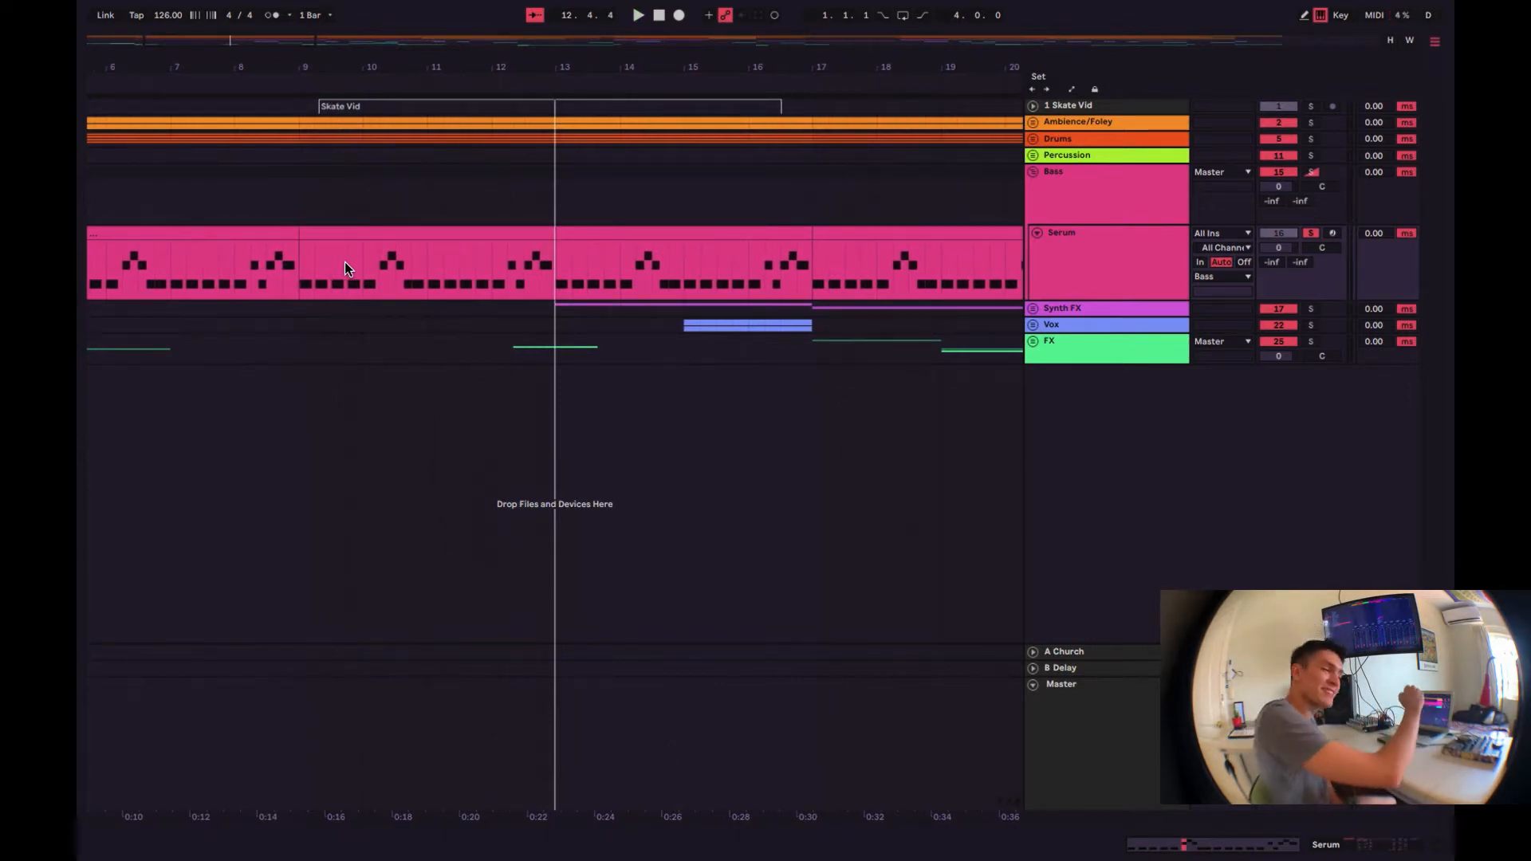
Step: Unsolo the Serum bass track, collapse the Bass group and expand the Synth FX group to show its tracks
left_click(1312, 232)
left_click(1034, 172)
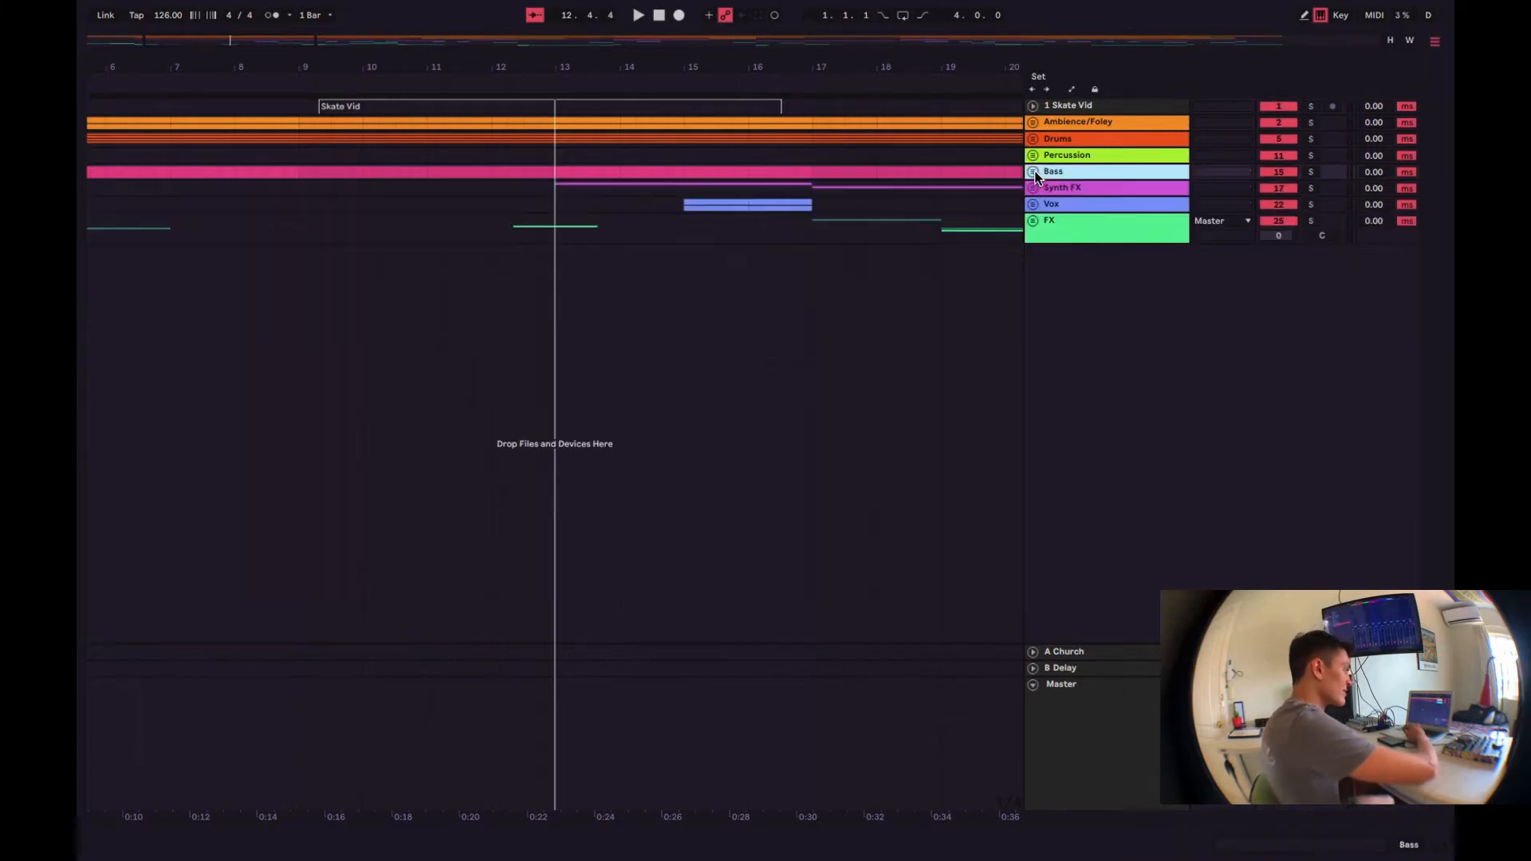
left_click(1033, 188)
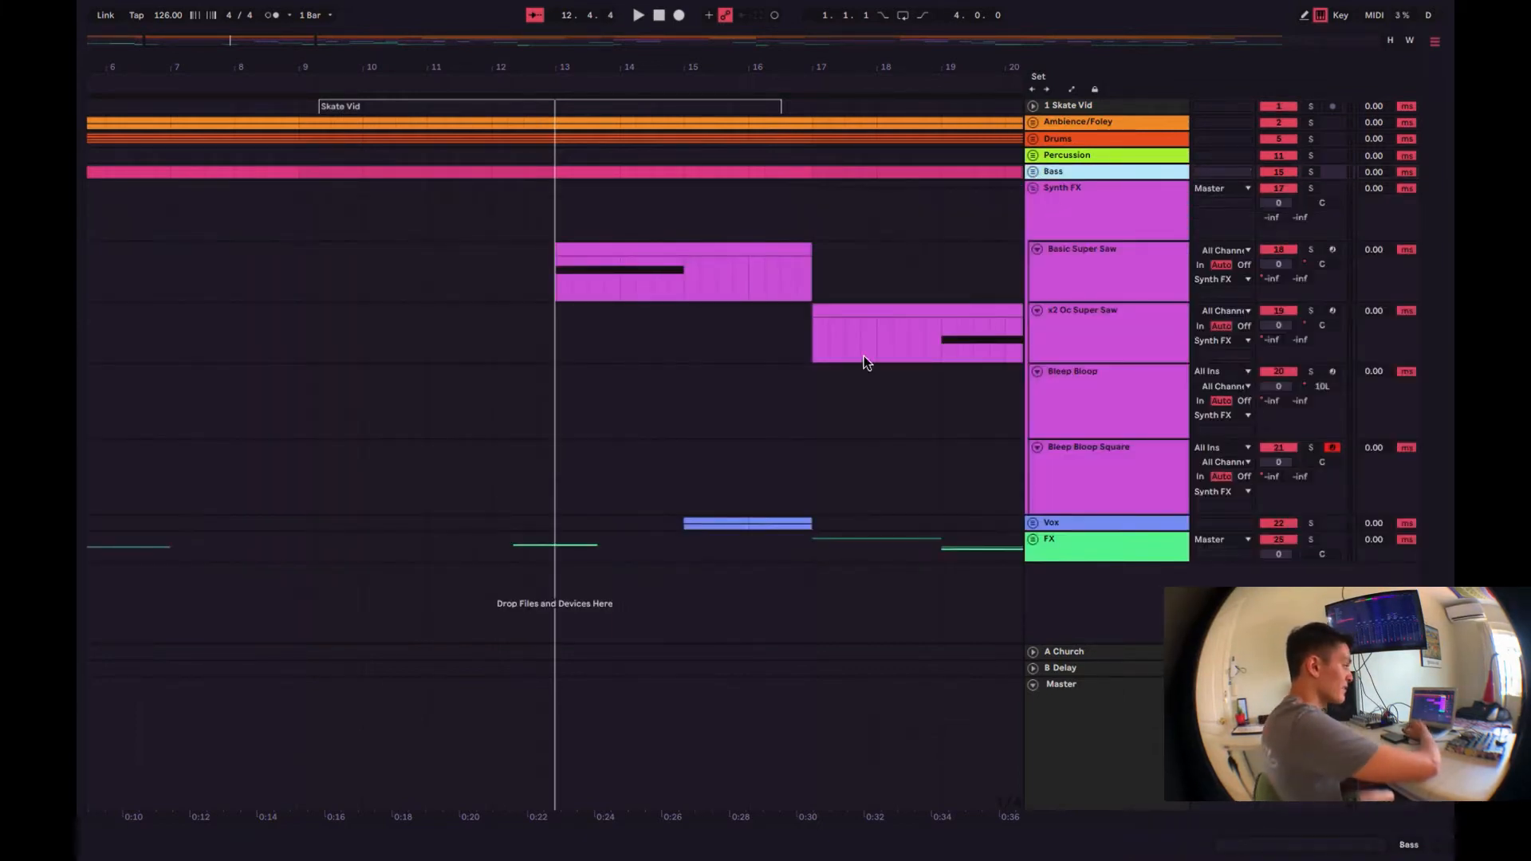
scroll(863, 356, "right", 3)
scroll(863, 356, "left", 2)
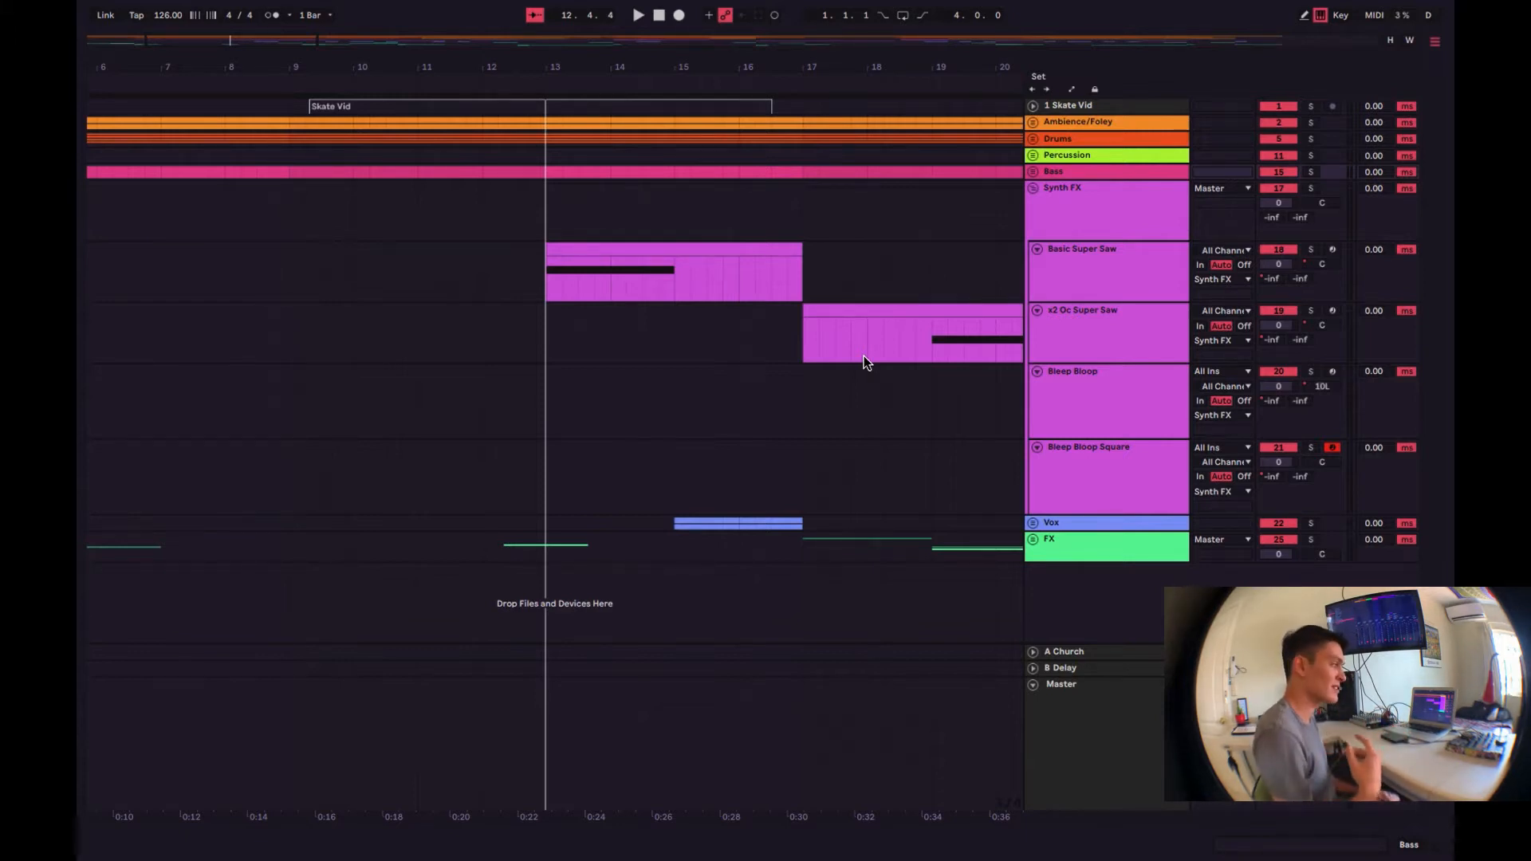
scroll(864, 355, "left", 7)
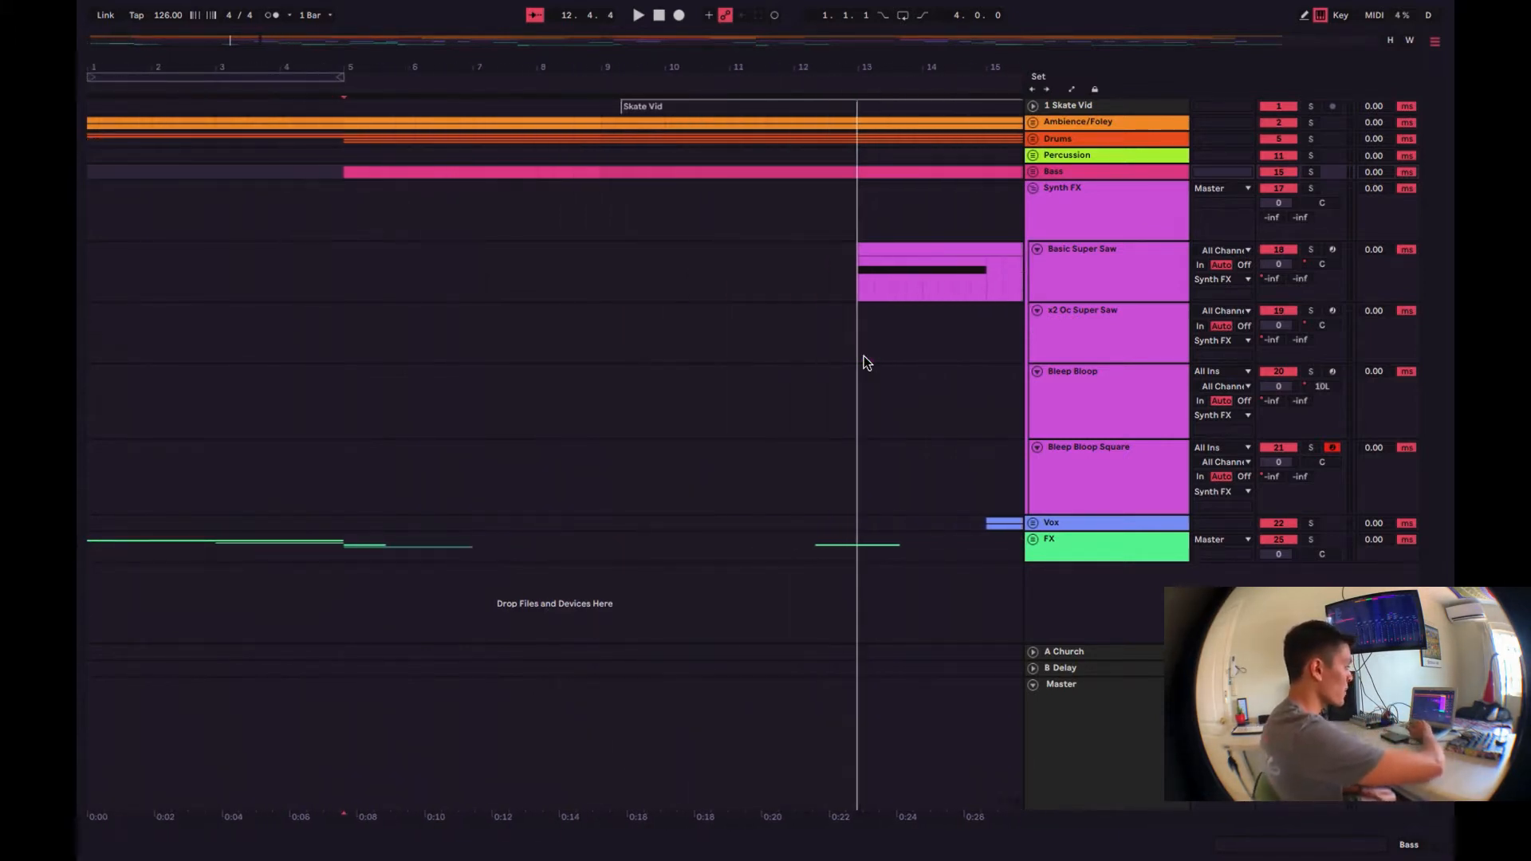
scroll(863, 356, "right", 5)
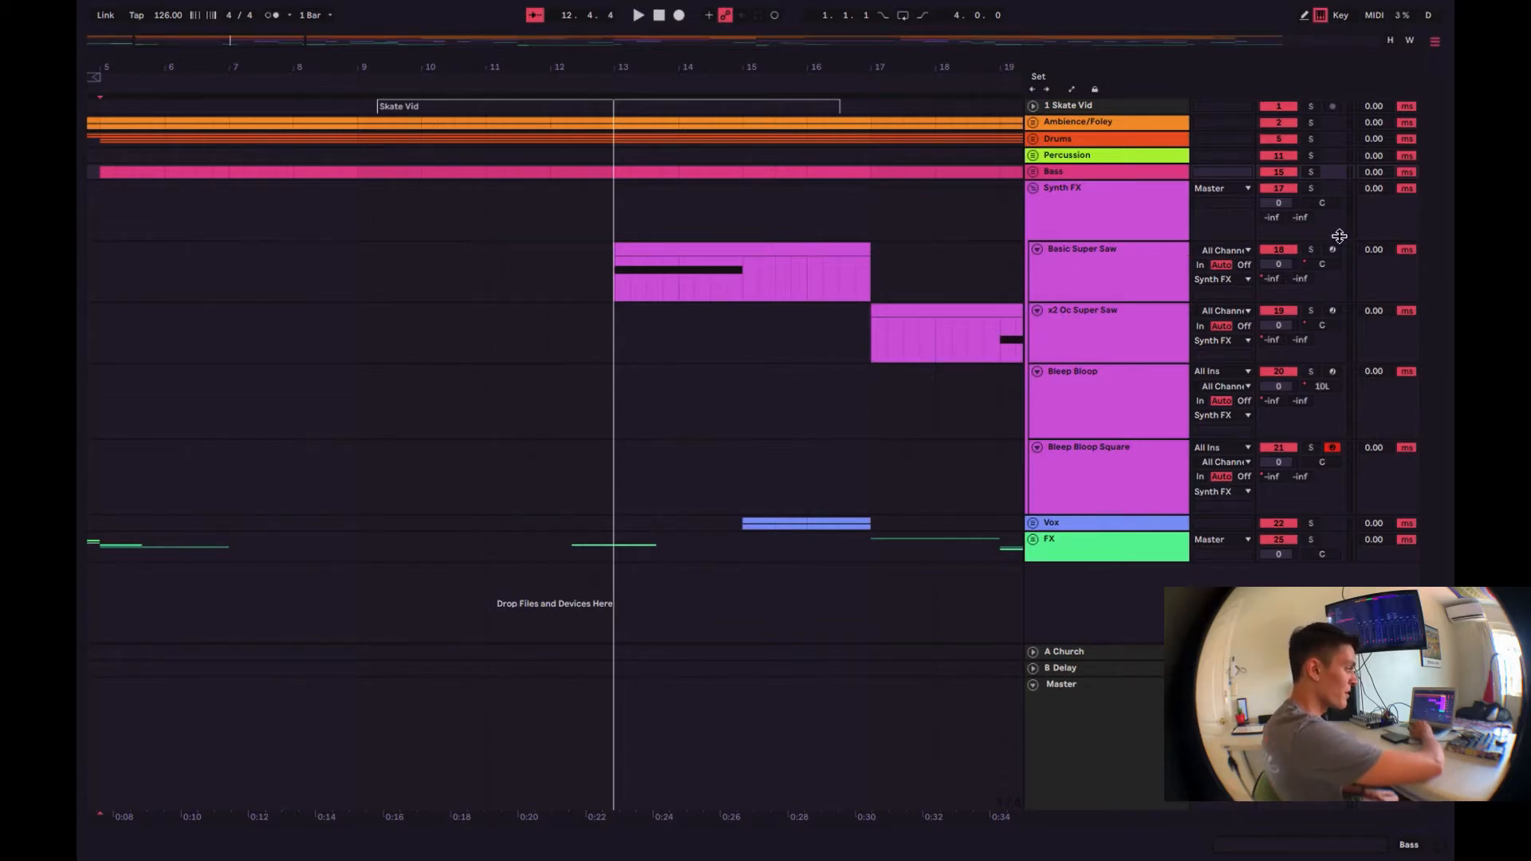
Step: Review the Serum settings of the Basic Super Saw track, moving the plug-in window into view and closing it again
left_click_drag(704, 162, 727, 91)
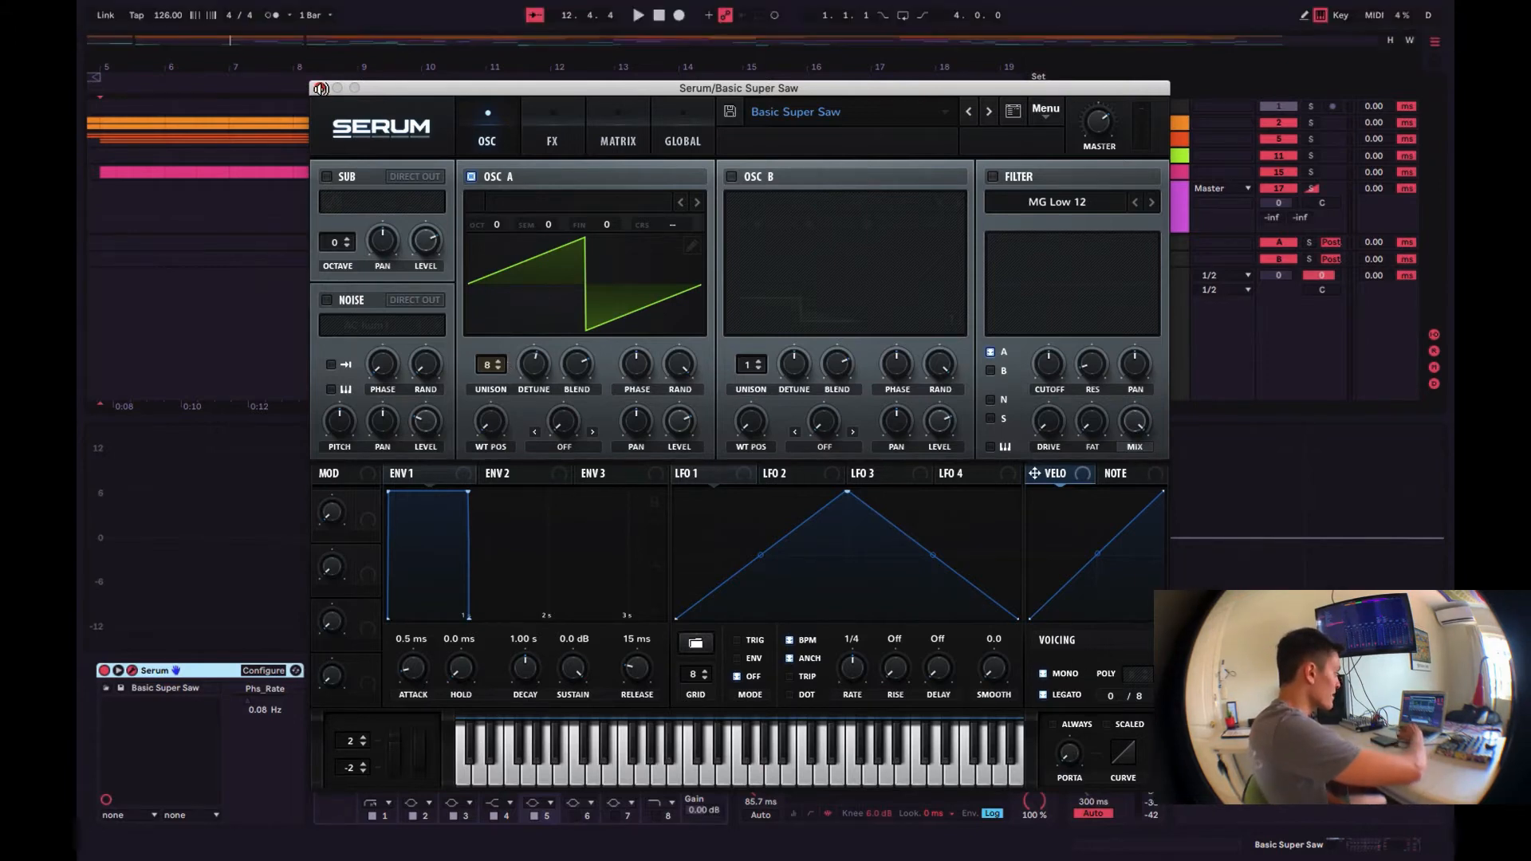
left_click(321, 88)
left_click(763, 209)
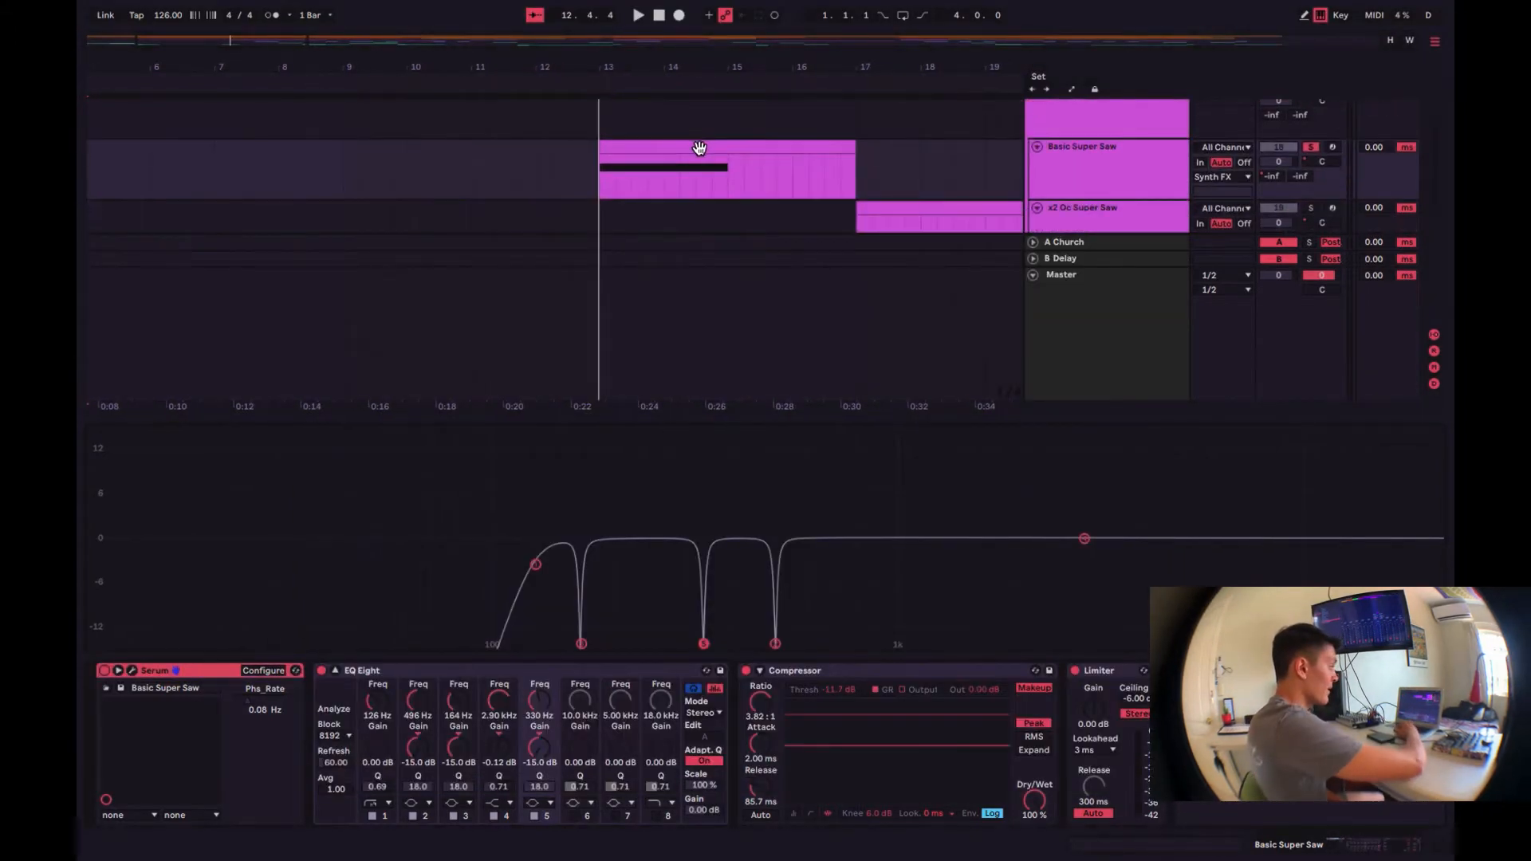
Step: Open the Basic Super Saw clip at bar 13 and display its MIDI Ctrl Pitch Bend envelope
double_click(699, 148)
scroll(821, 619, "up", 2)
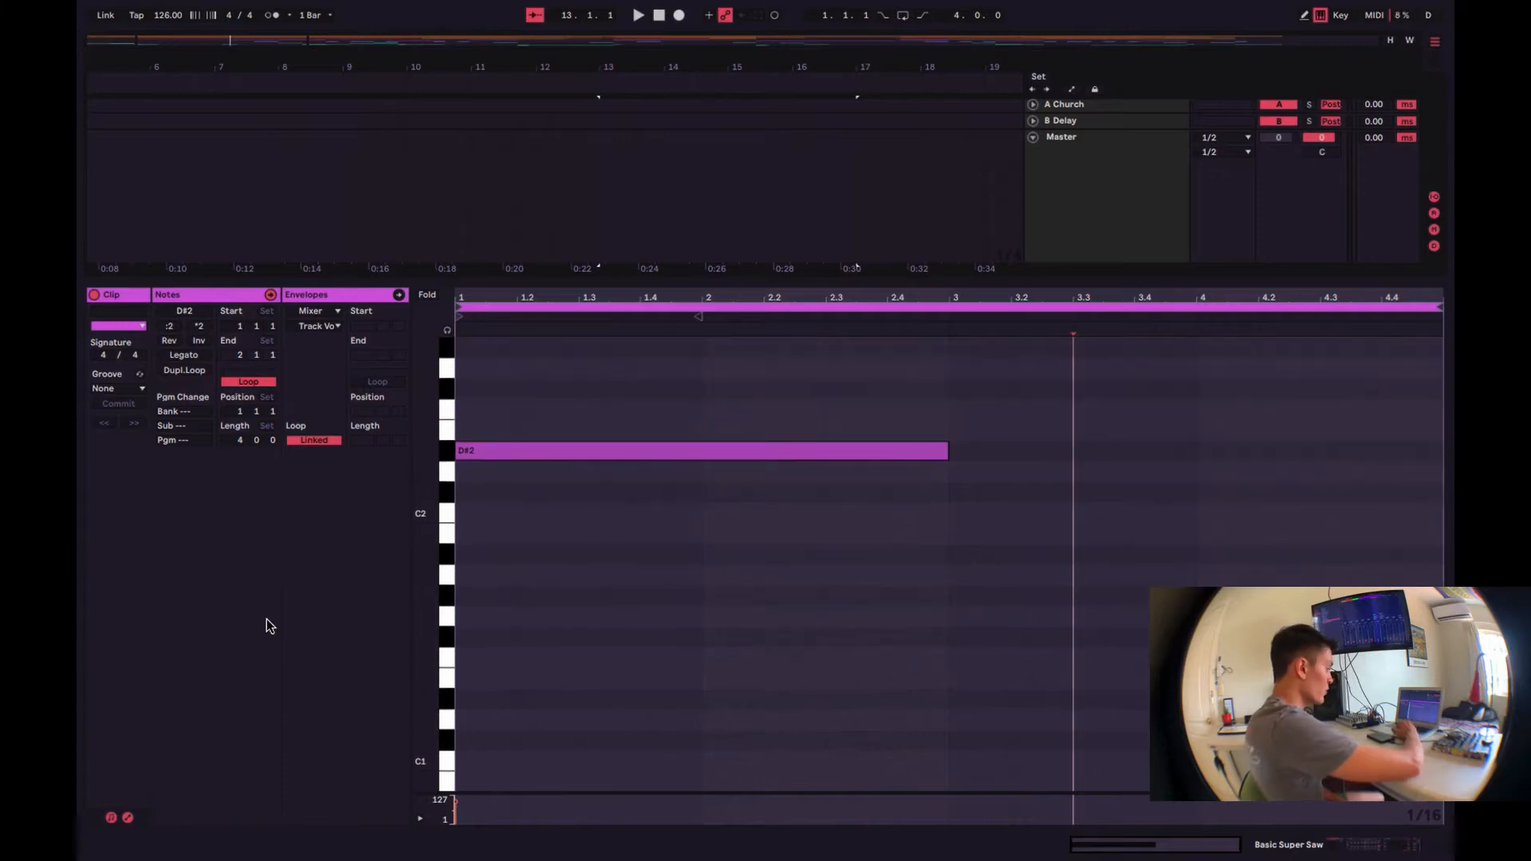
left_click(127, 817)
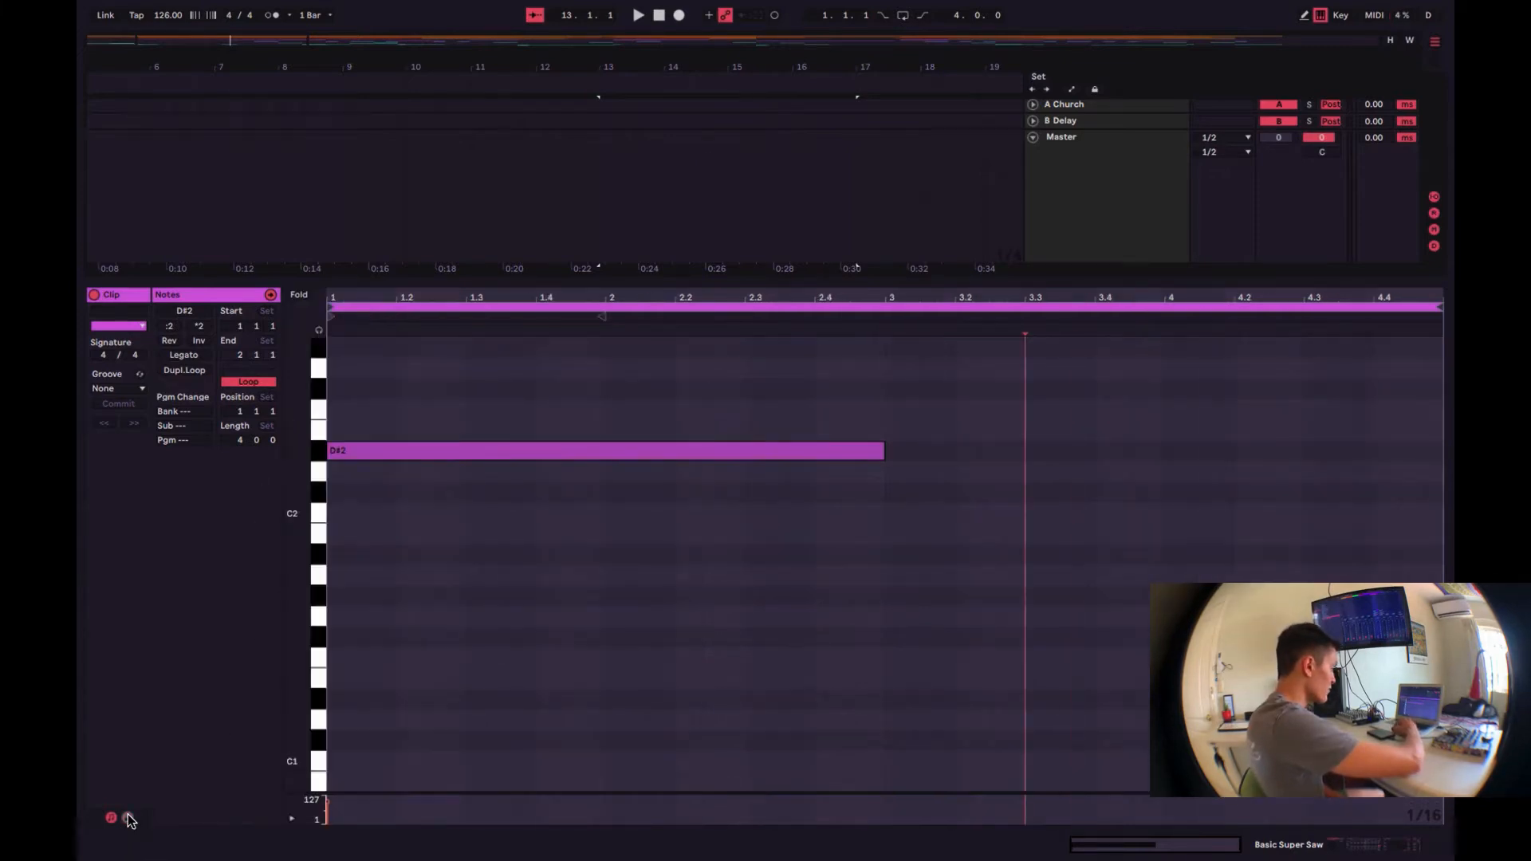
left_click(127, 816)
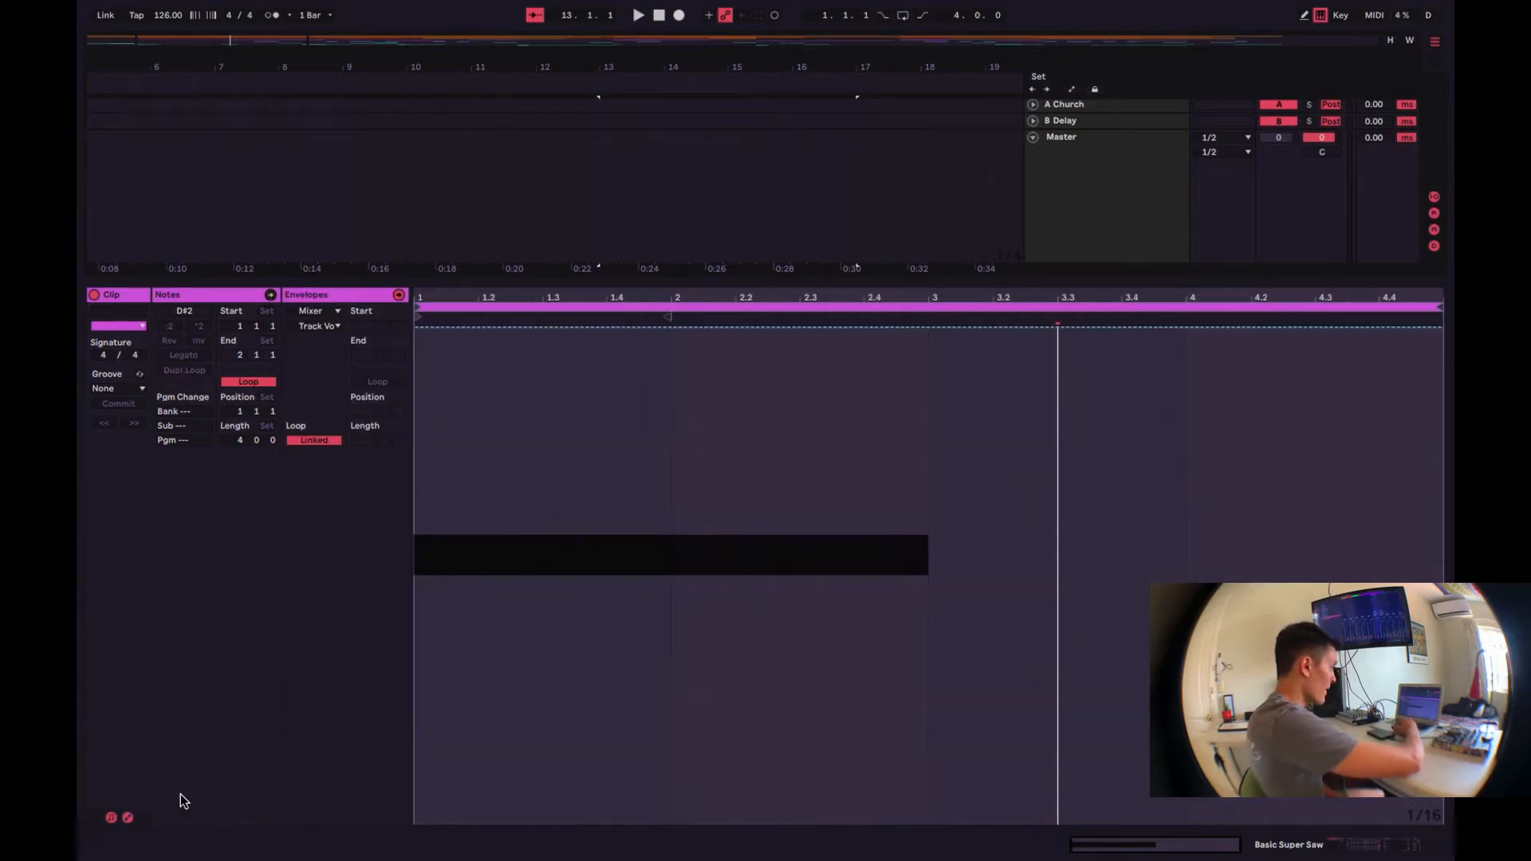
left_click(318, 310)
left_click(316, 324)
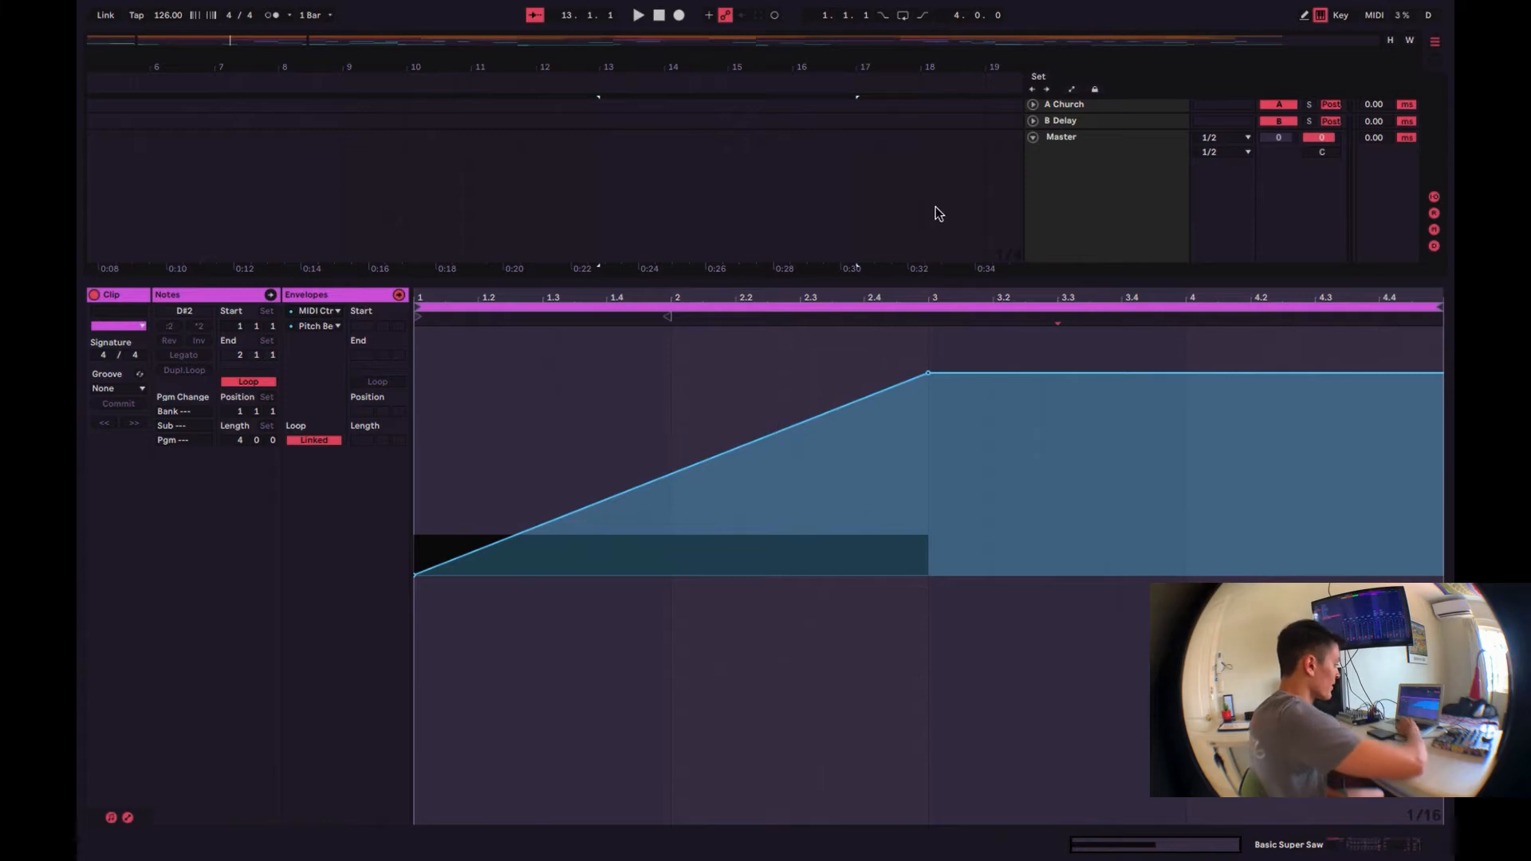
Step: Close the clip's envelope editor and play the soloed Basic Super Saw clip from bar 13
scroll(906, 190, "left", 1)
left_click(1441, 856)
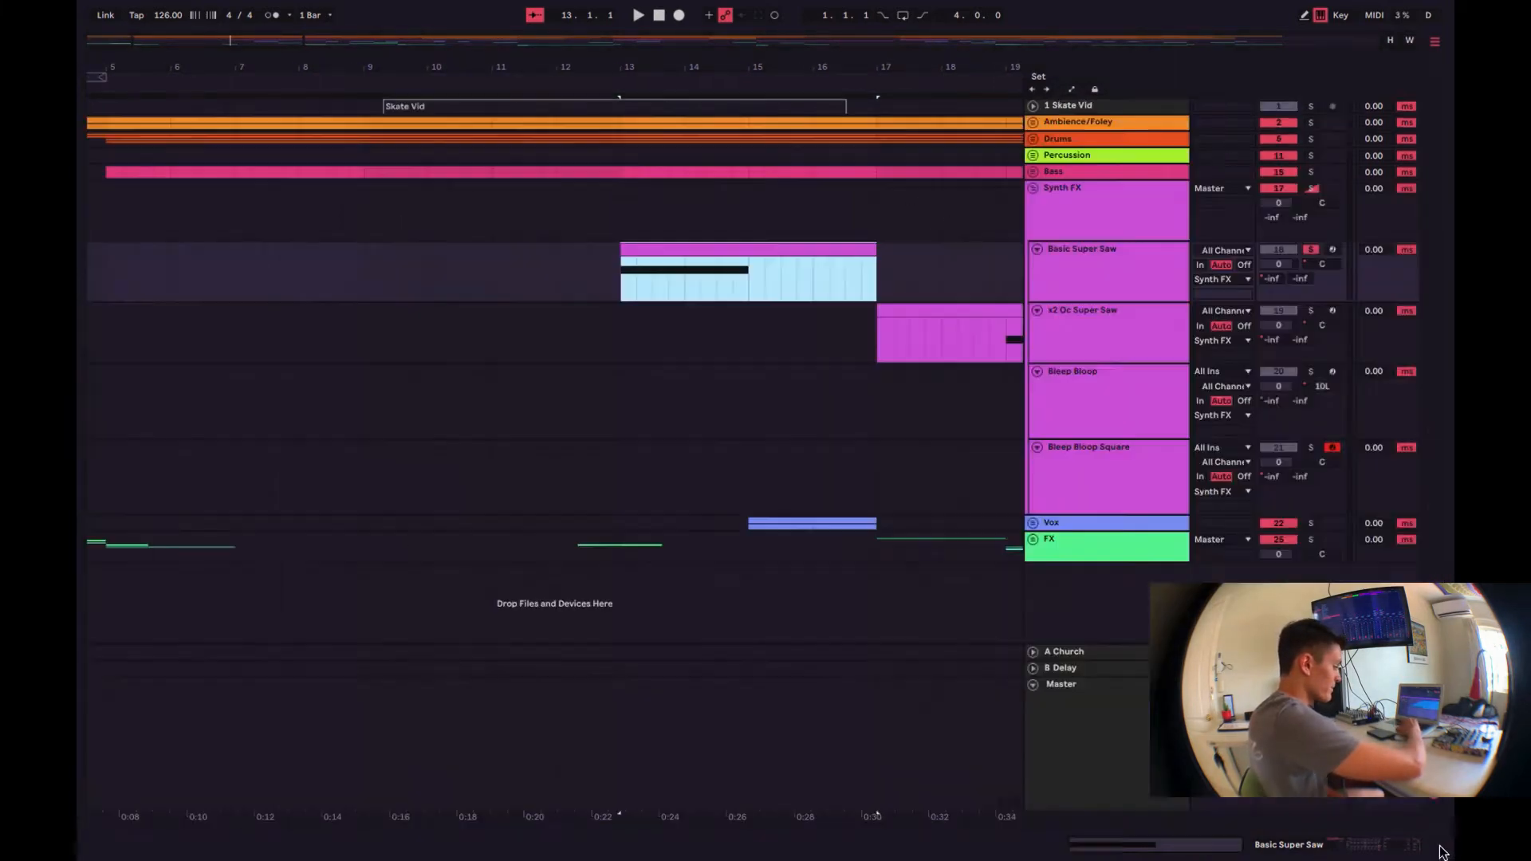
left_click(620, 276)
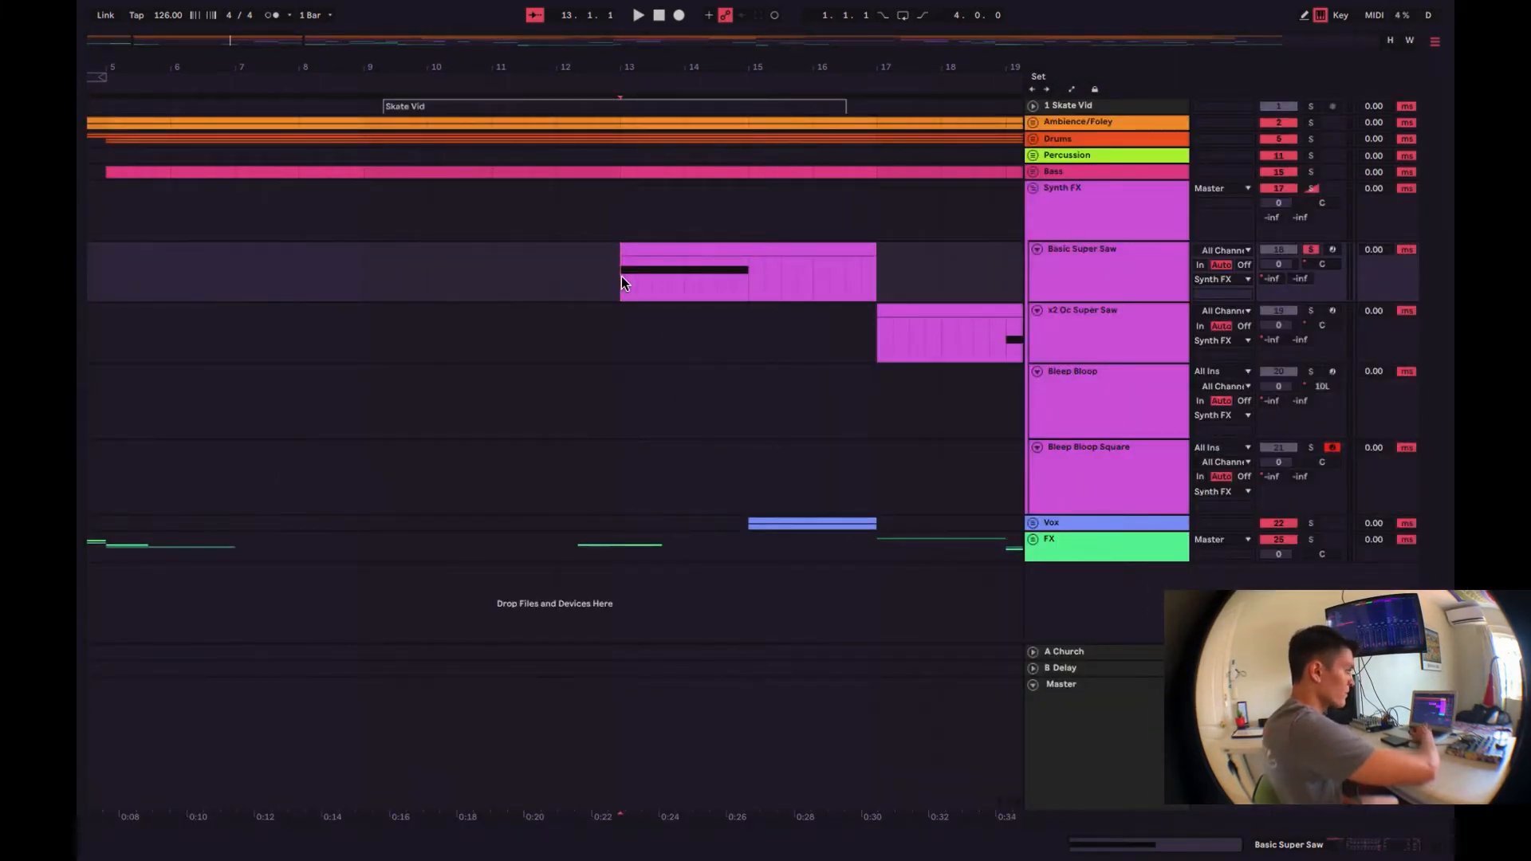
key("space")
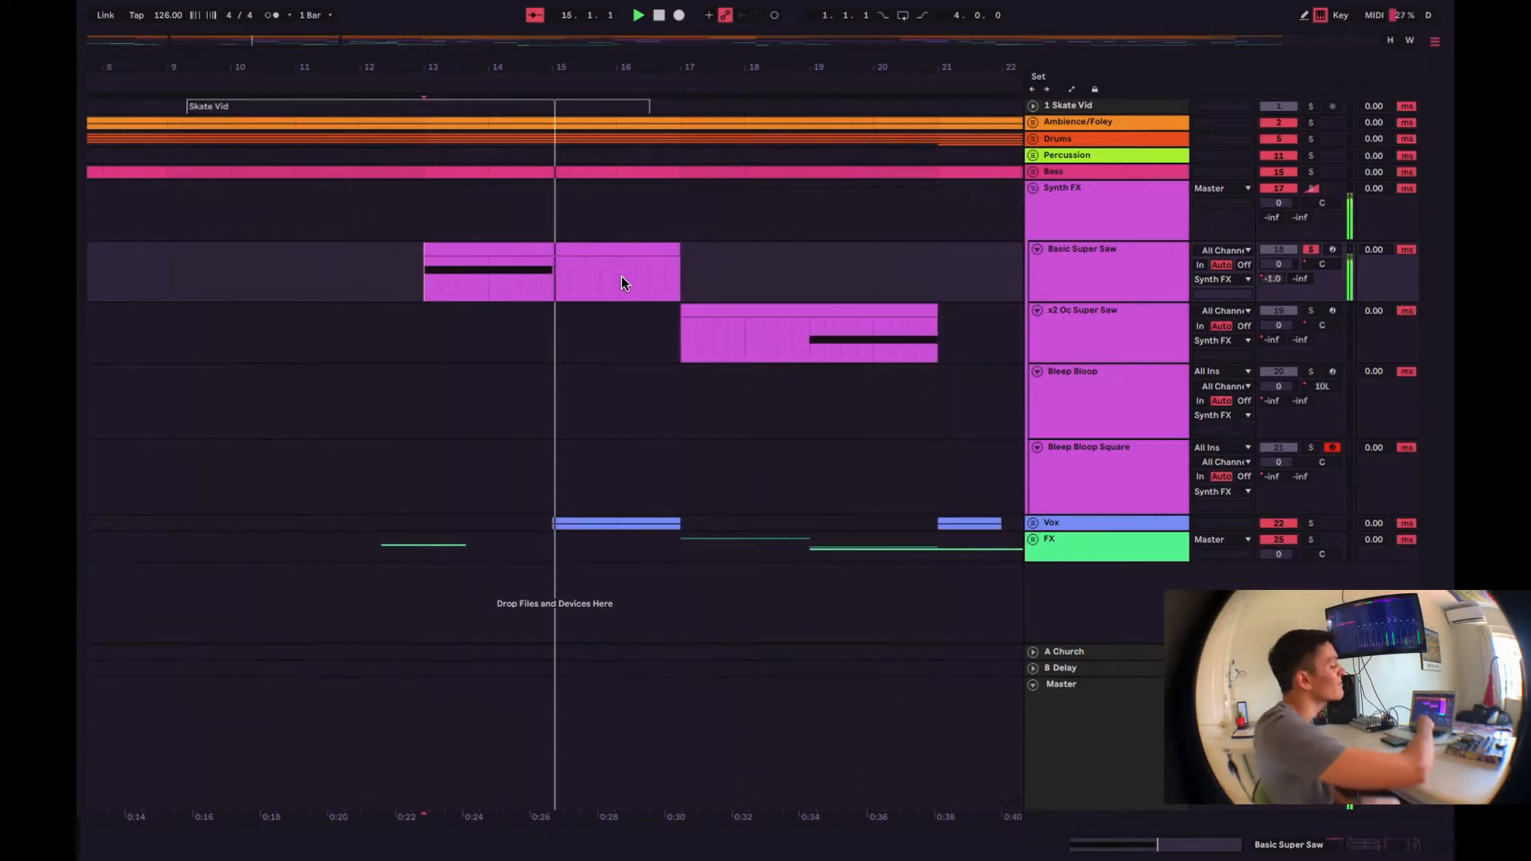
key("space")
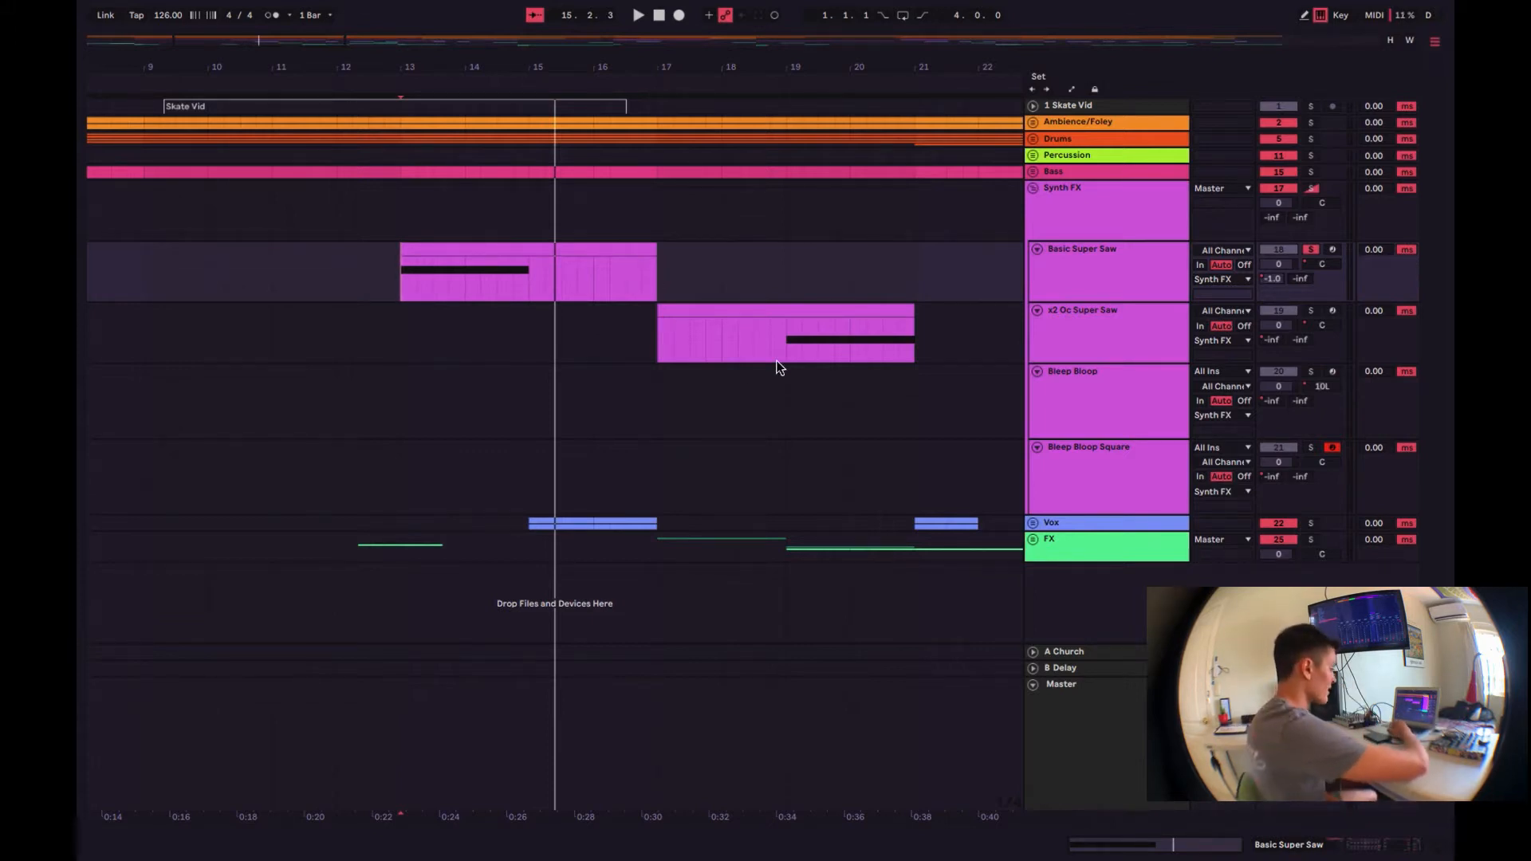
Step: Show the x2 Oc Super Saw track's devices, examine its Serum oscillator settings and close the plug-in window
left_click(665, 344)
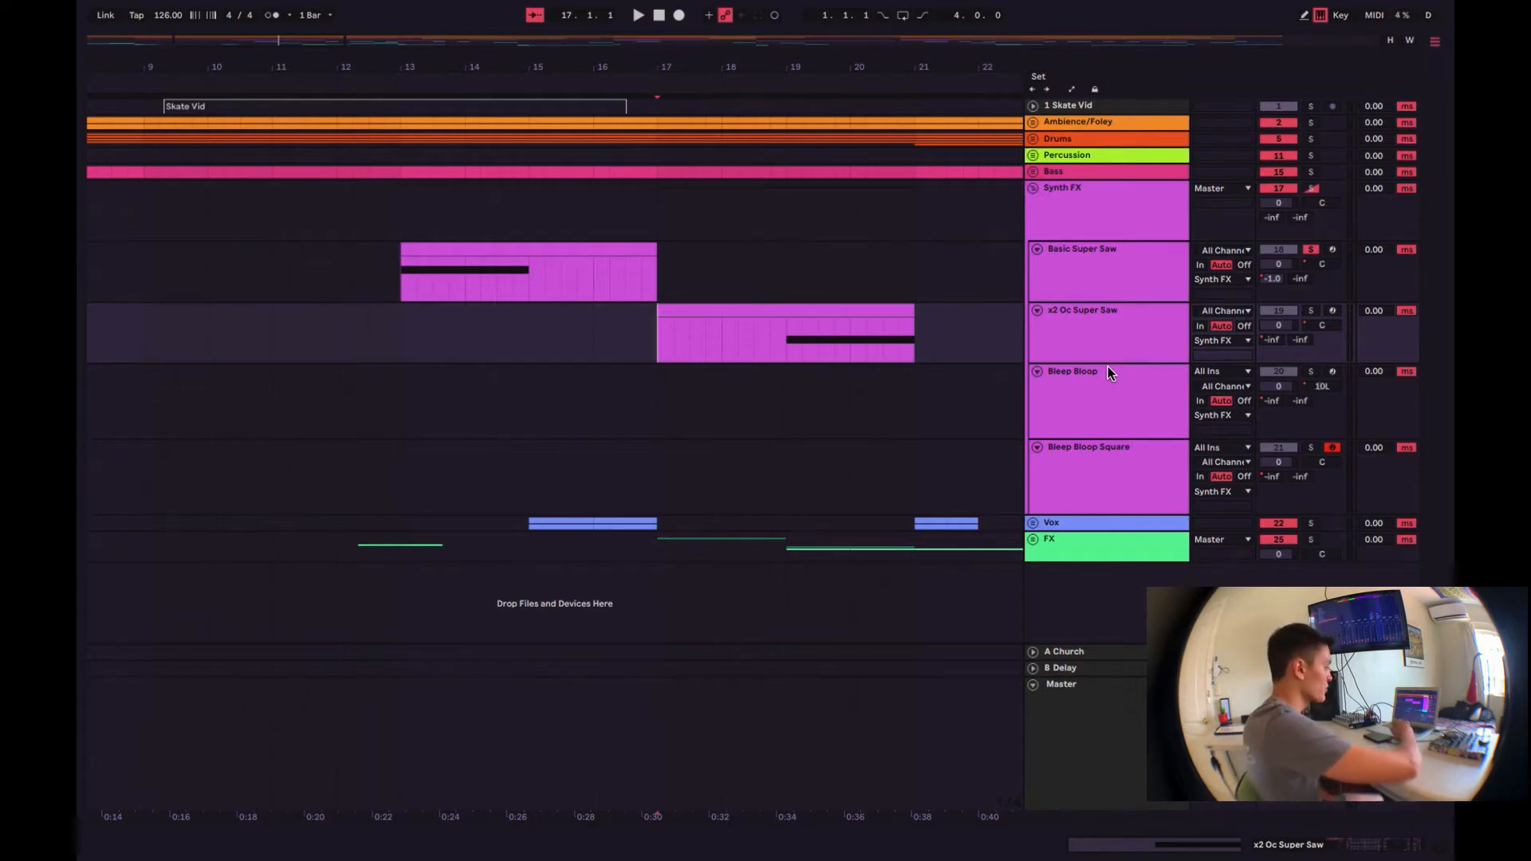
left_click(1099, 339)
double_click(1098, 337)
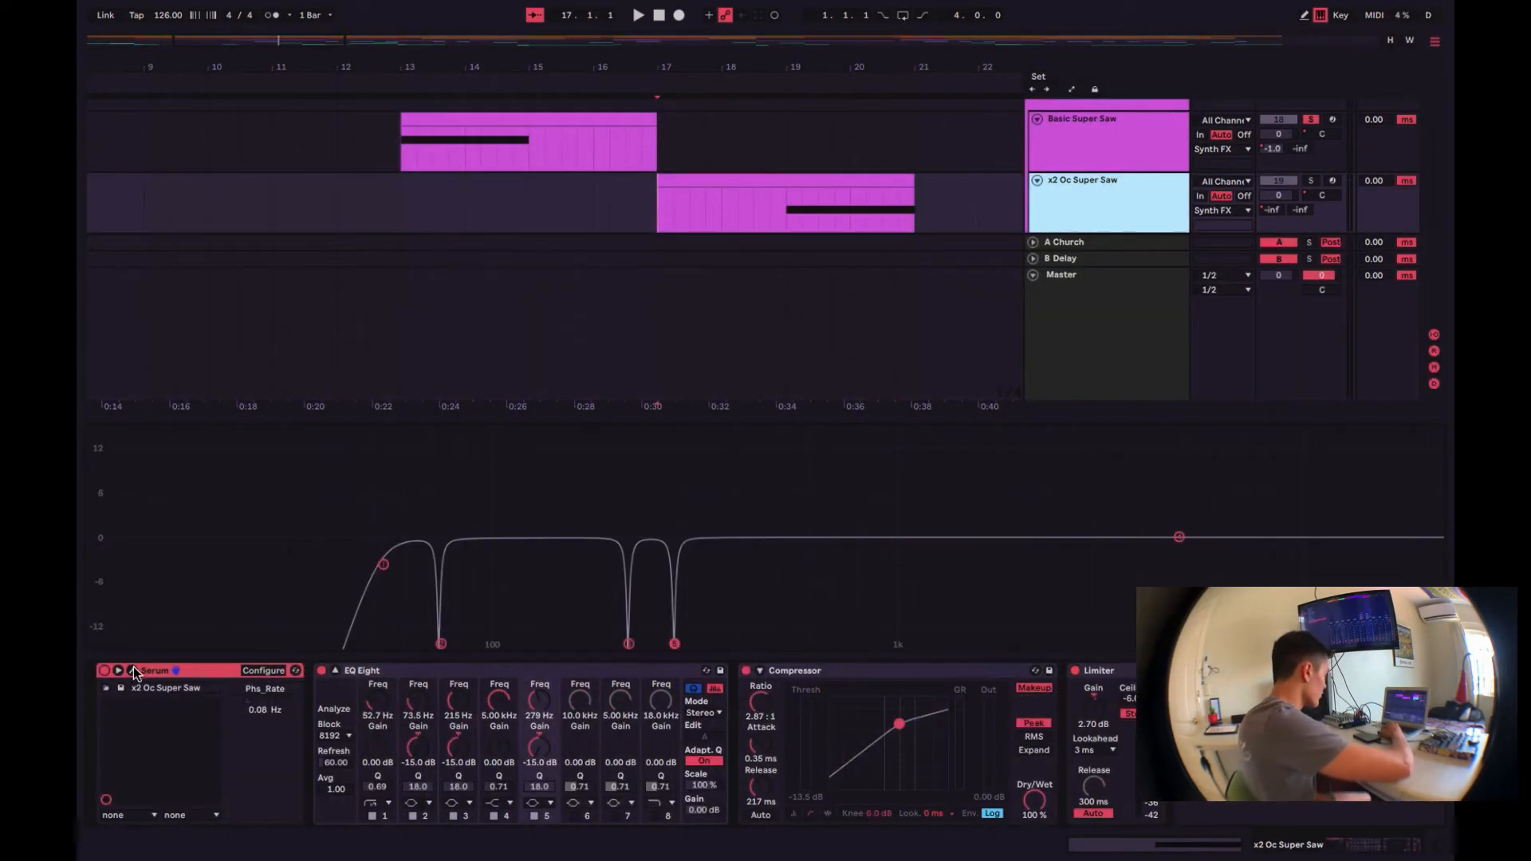
left_click(132, 671)
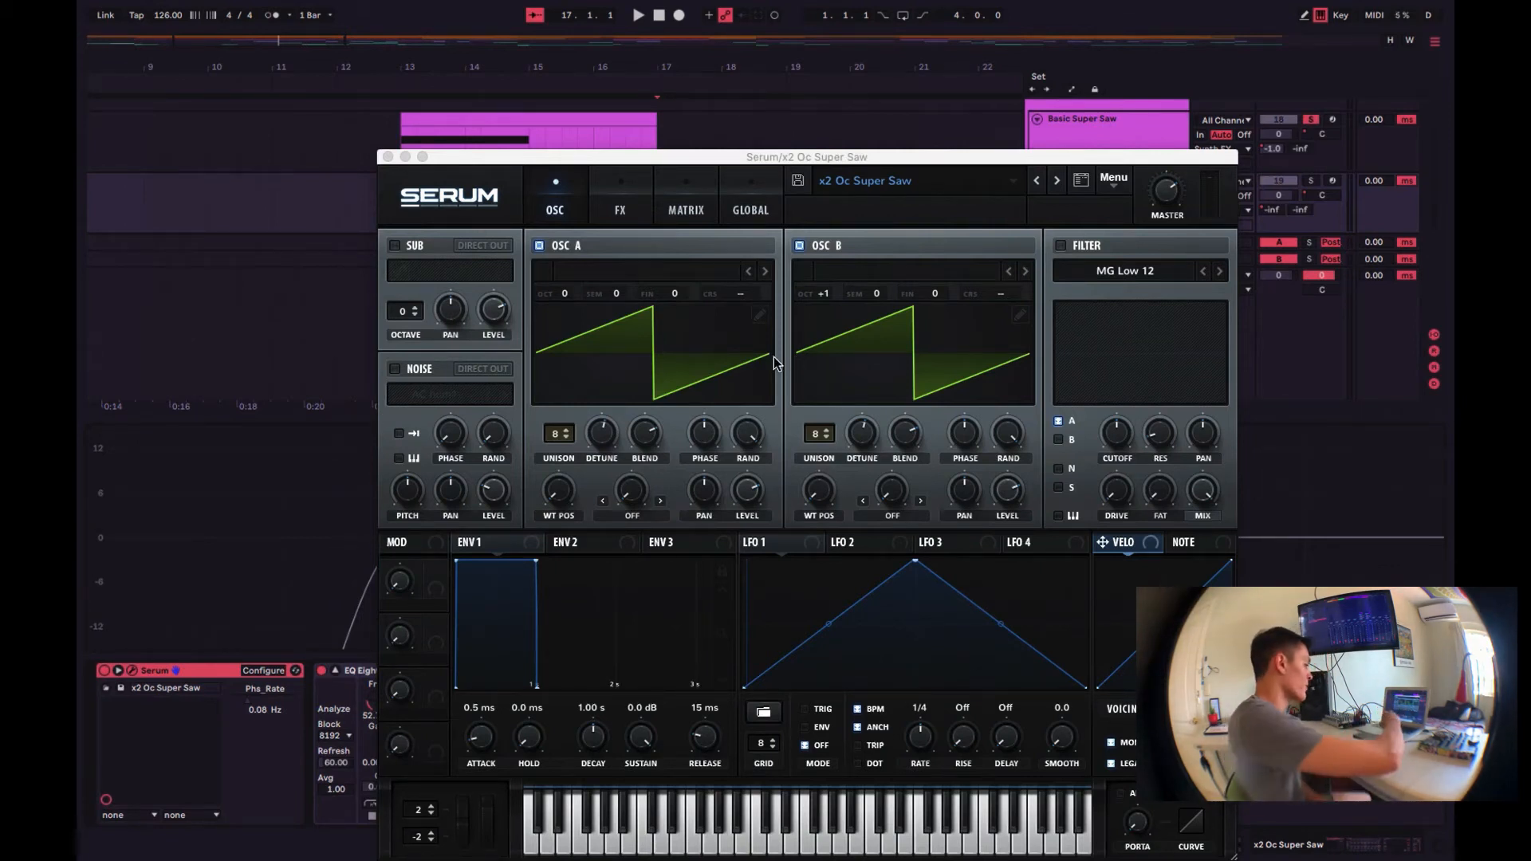
left_click(388, 157)
Step: Play the soloed x2 Oc Super Saw track from its note at bar 19
scroll(1270, 160, "up", 2)
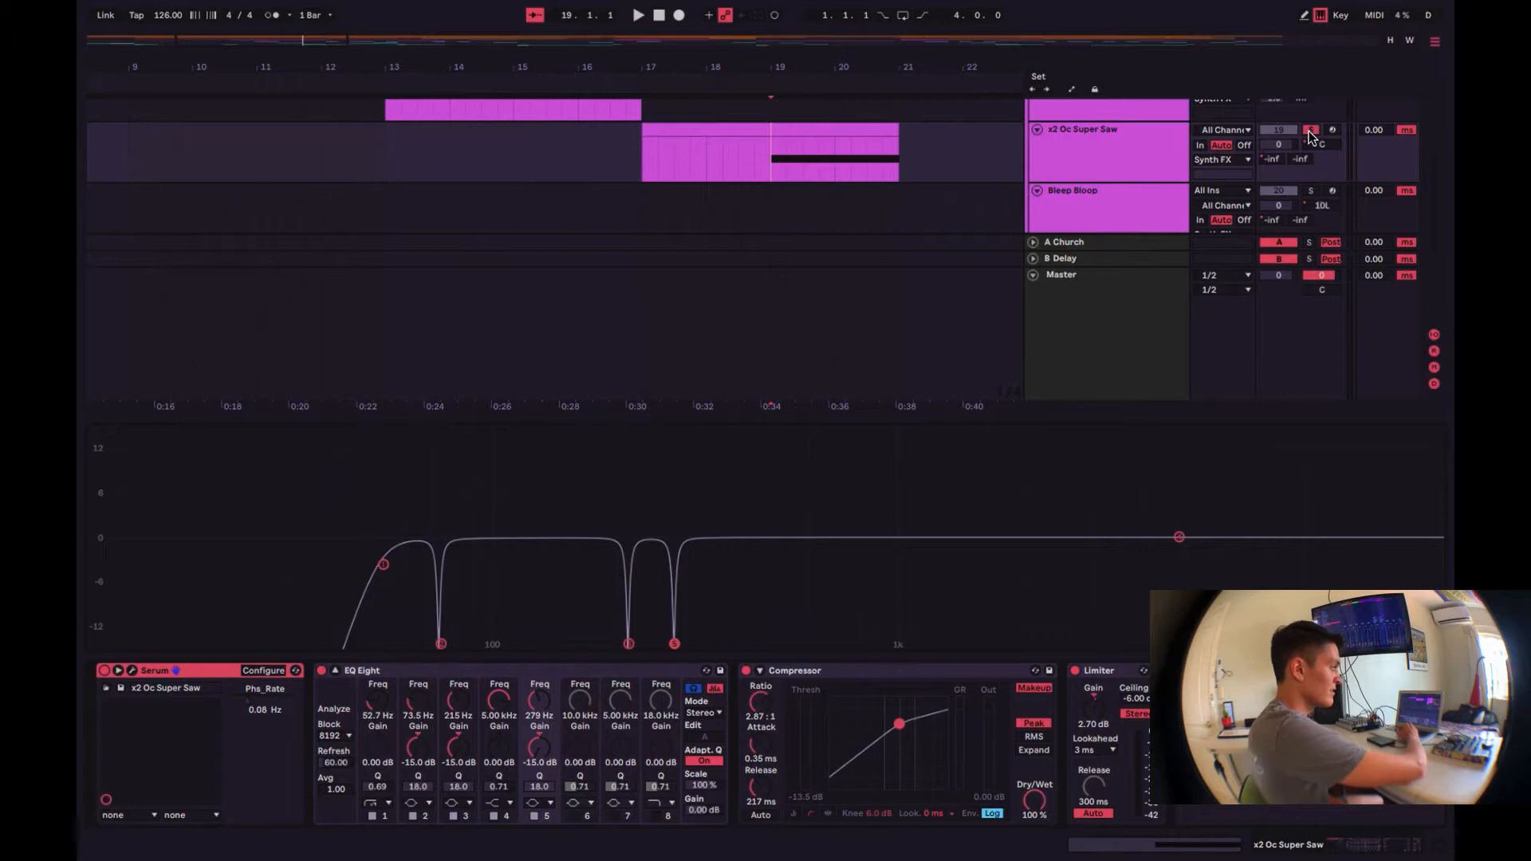
key("space")
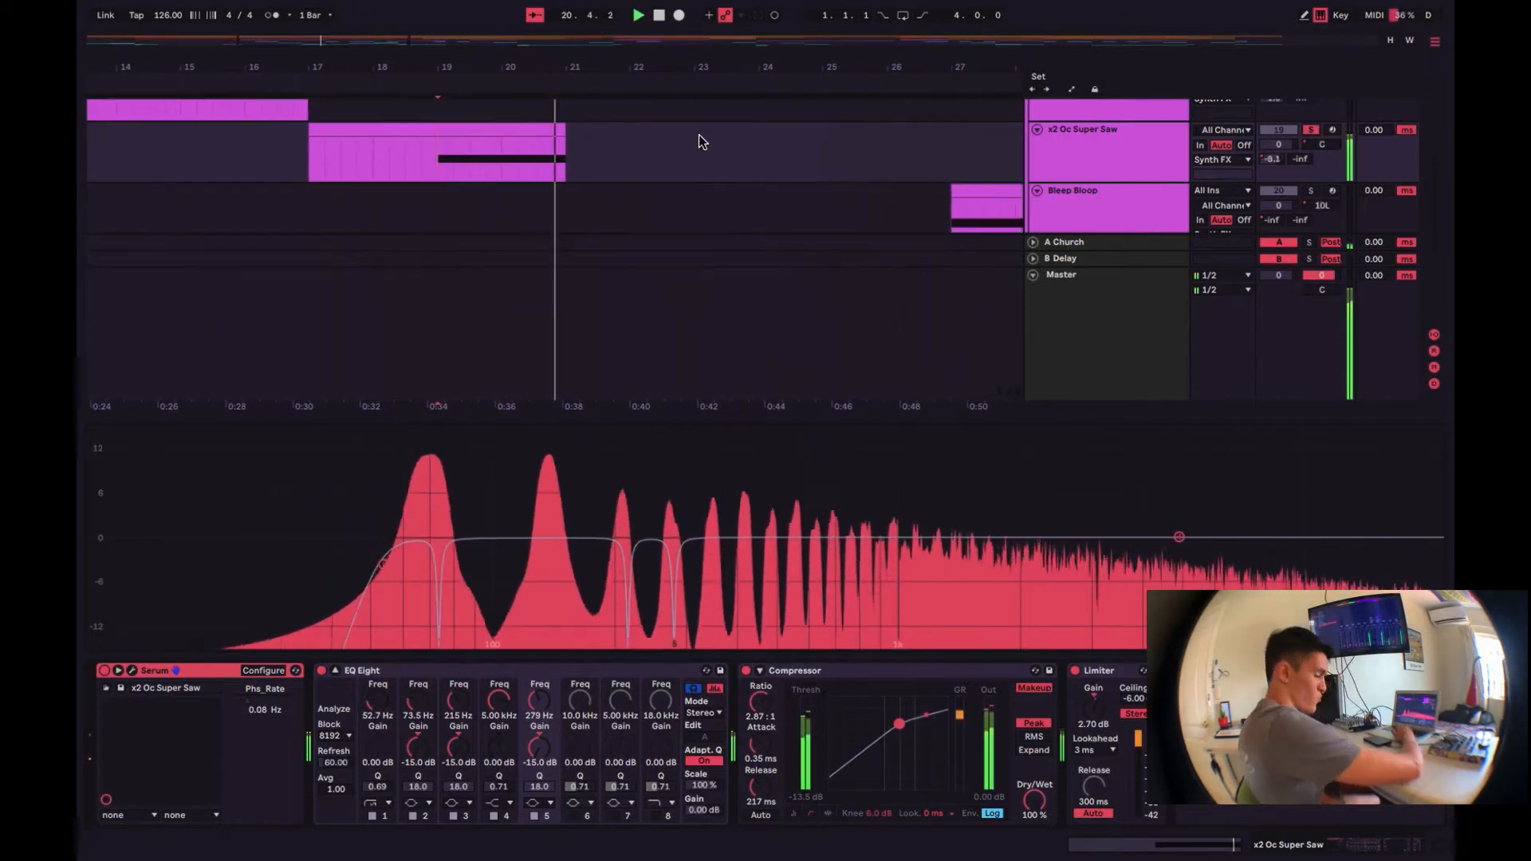
key("space")
Step: Locate where both super saw clips overlap and set the playback start at bar 45 on the Basic Super Saw track
scroll(698, 141, "down", 2)
scroll(699, 141, "right", 4)
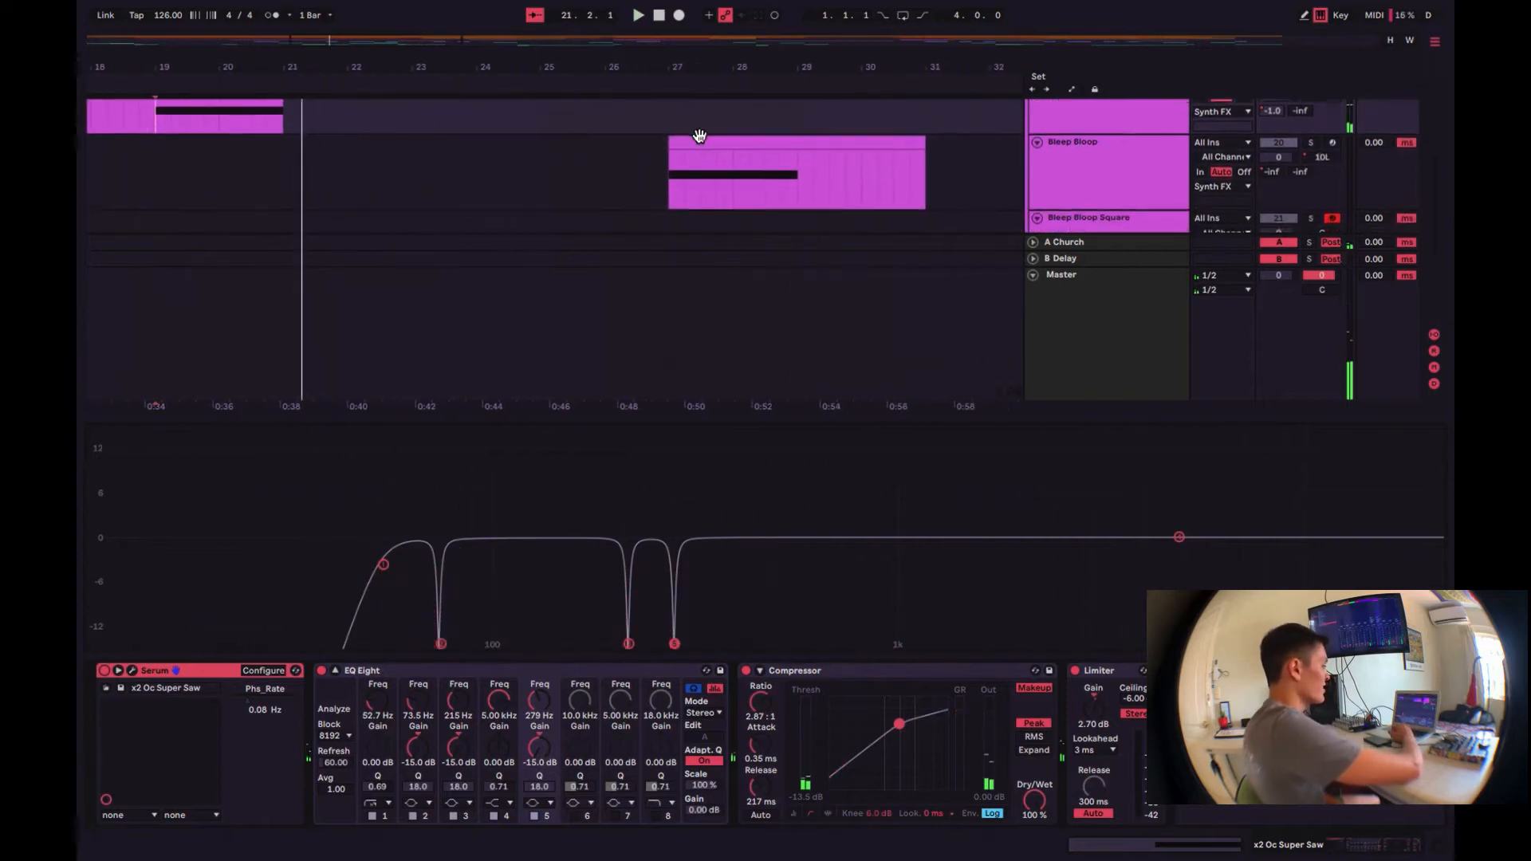
scroll(699, 135, "right", 10)
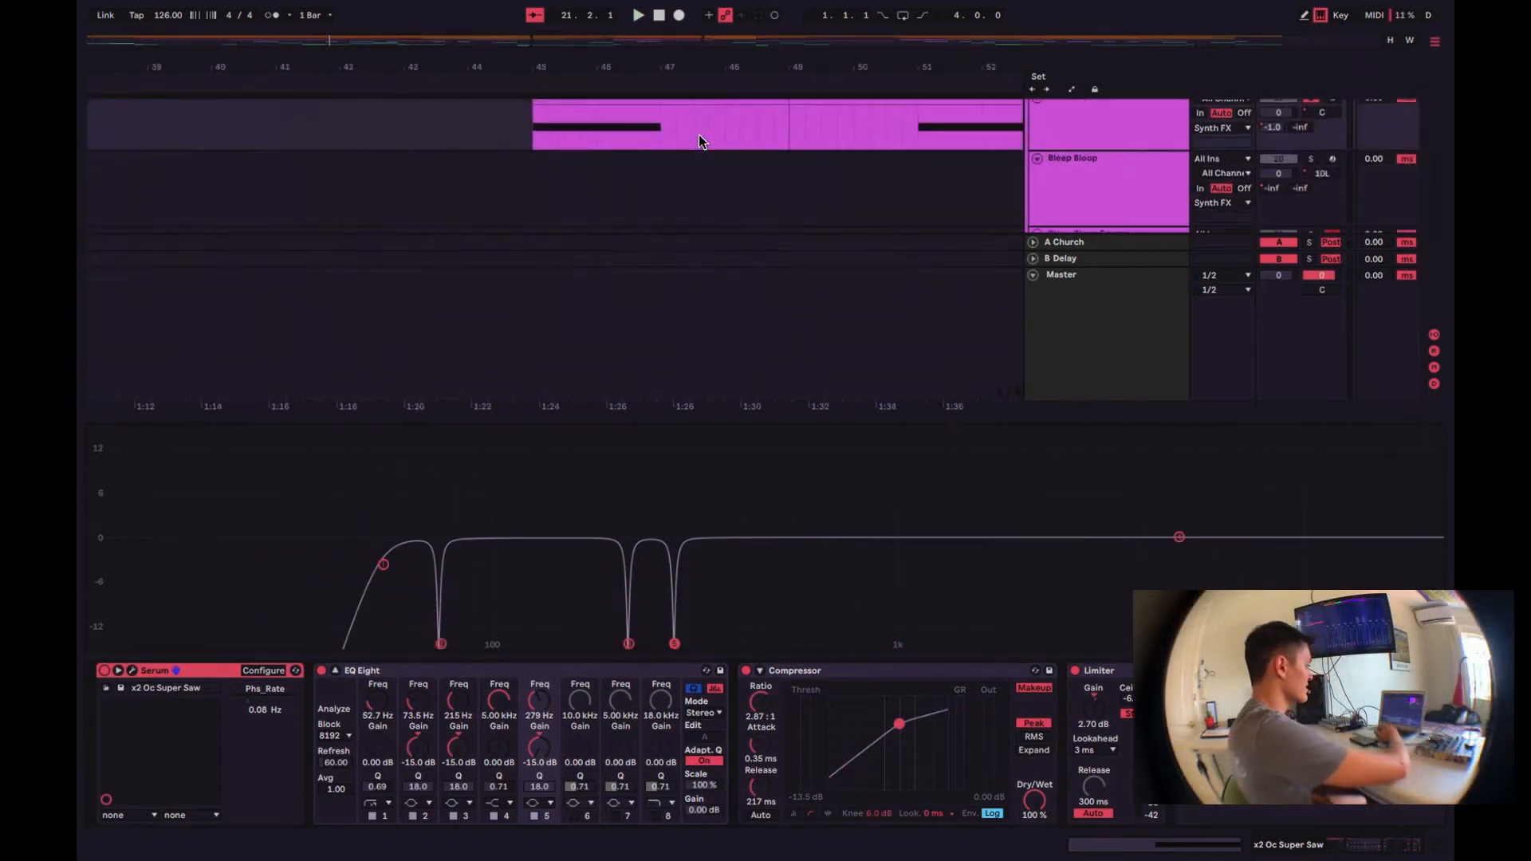
scroll(699, 141, "right", 2)
scroll(699, 142, "up", 2)
scroll(699, 141, "left", 2)
scroll(699, 141, "down", 3)
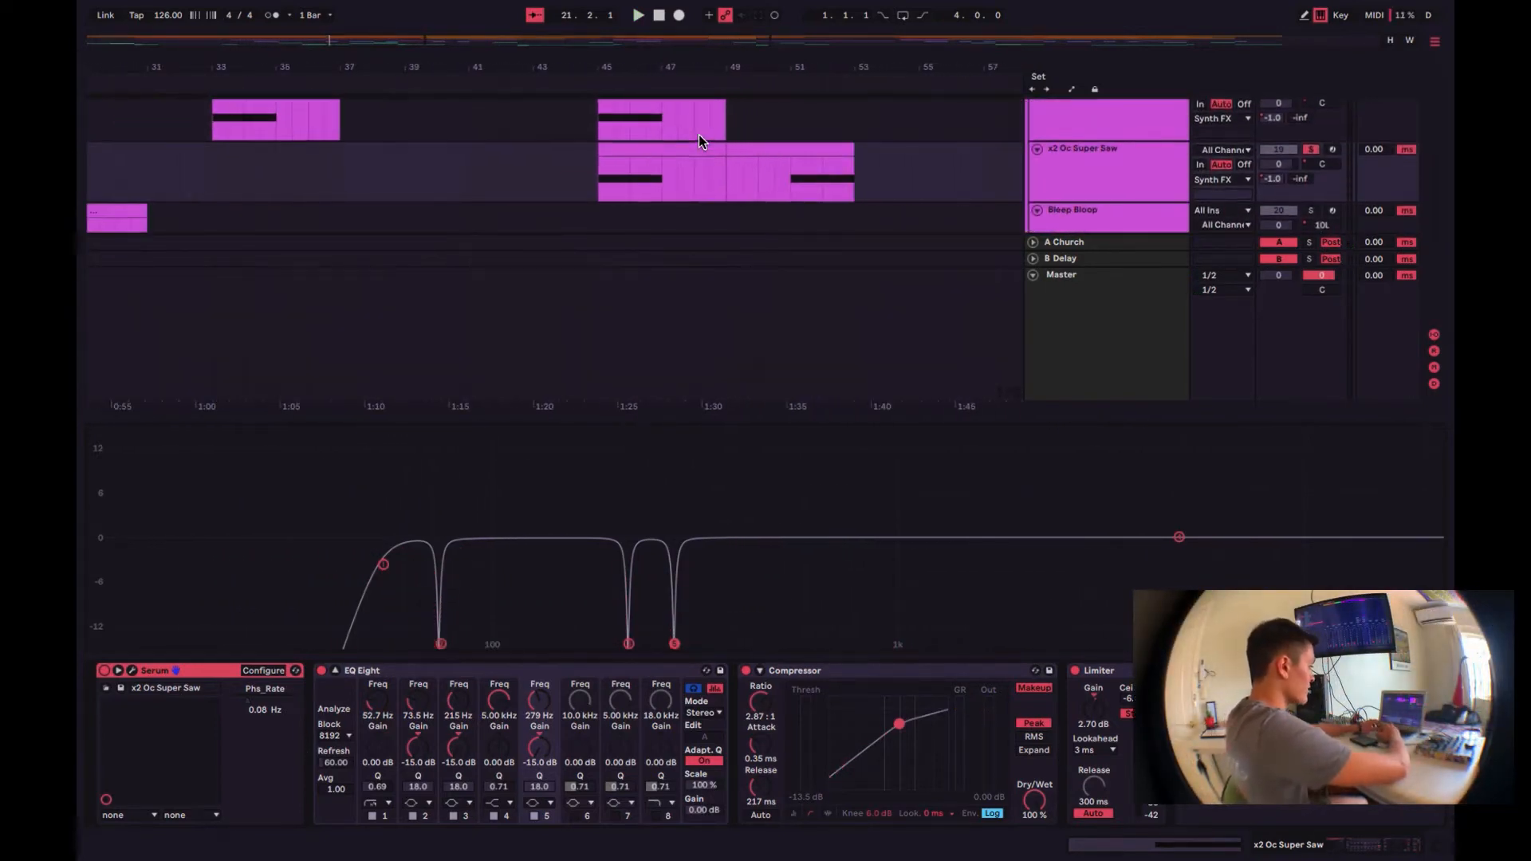
scroll(698, 135, "up", 2)
left_click(613, 162)
Step: Solo Basic Super Saw together with x2 Oc Super Saw and play the two layered clips from bar 45
scroll(613, 162, "up", 4)
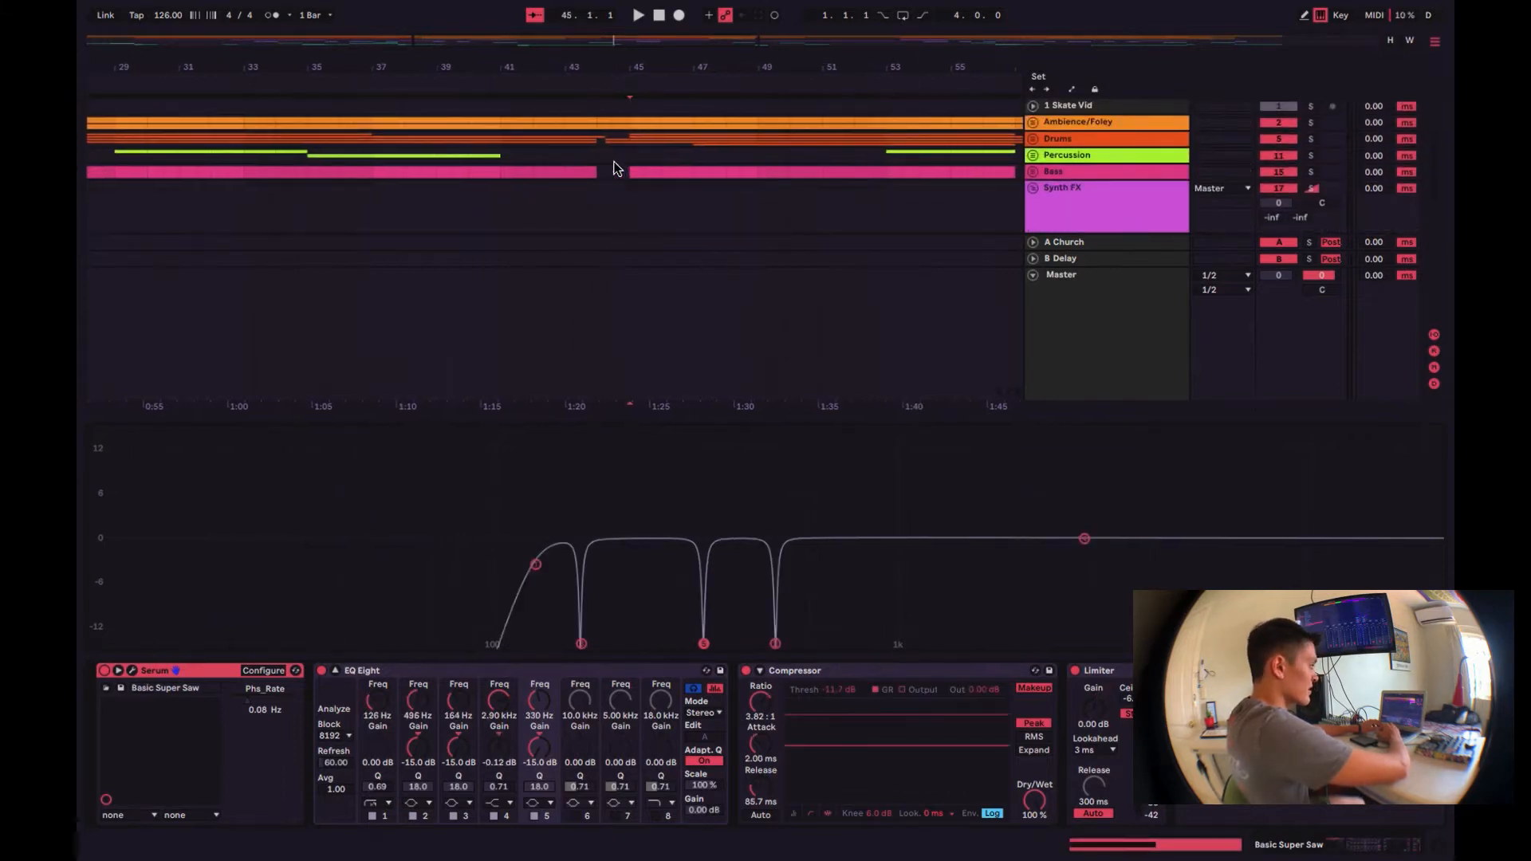
scroll(614, 167, "left", 4)
scroll(615, 167, "down", 5)
scroll(614, 167, "right", 3)
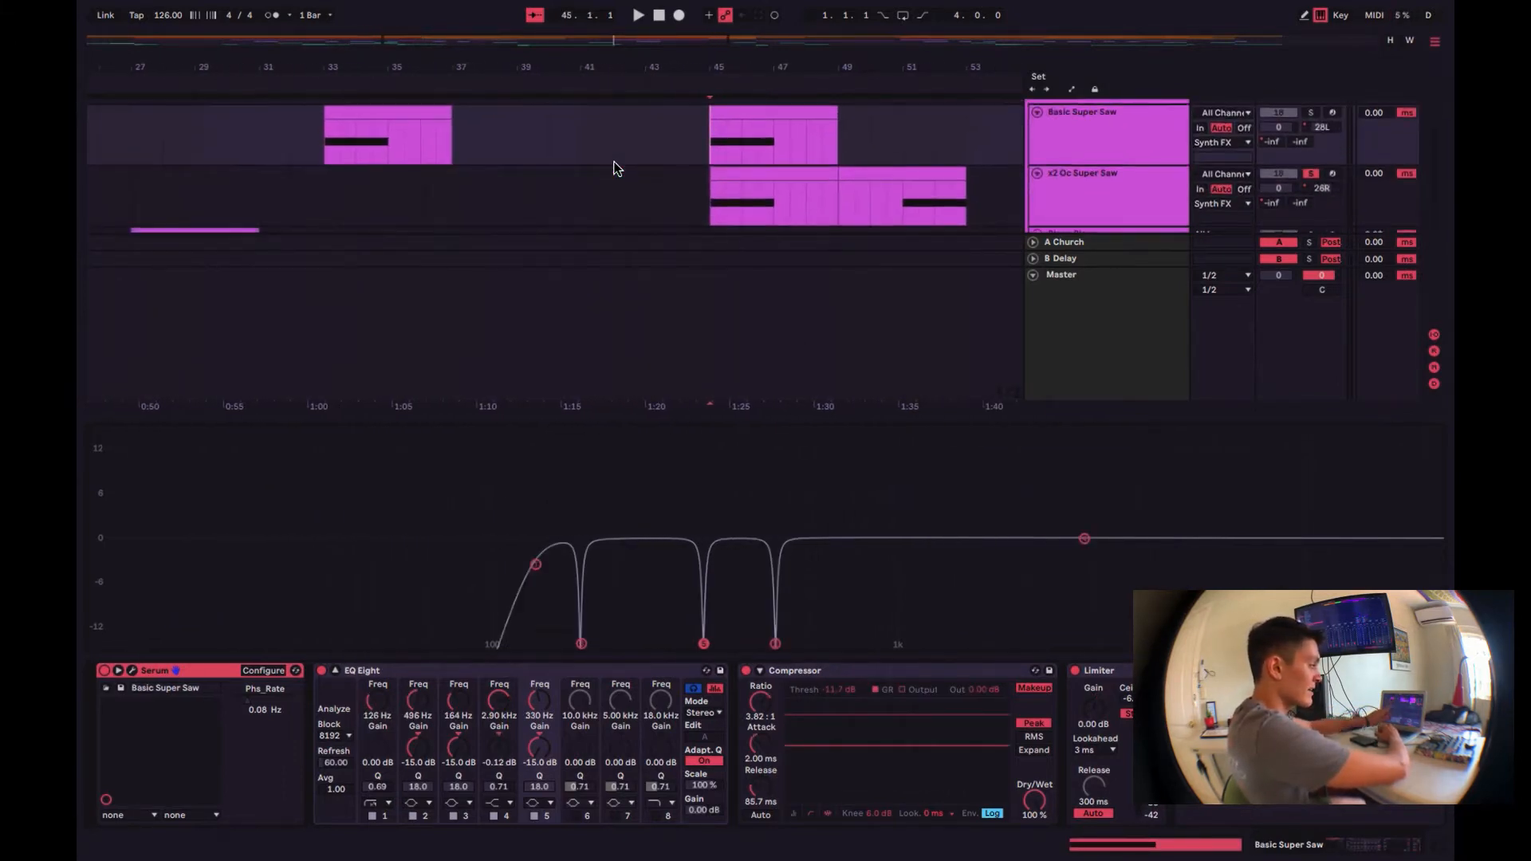
scroll(614, 167, "down", 2)
scroll(615, 167, "right", 1)
scroll(615, 168, "up", 2)
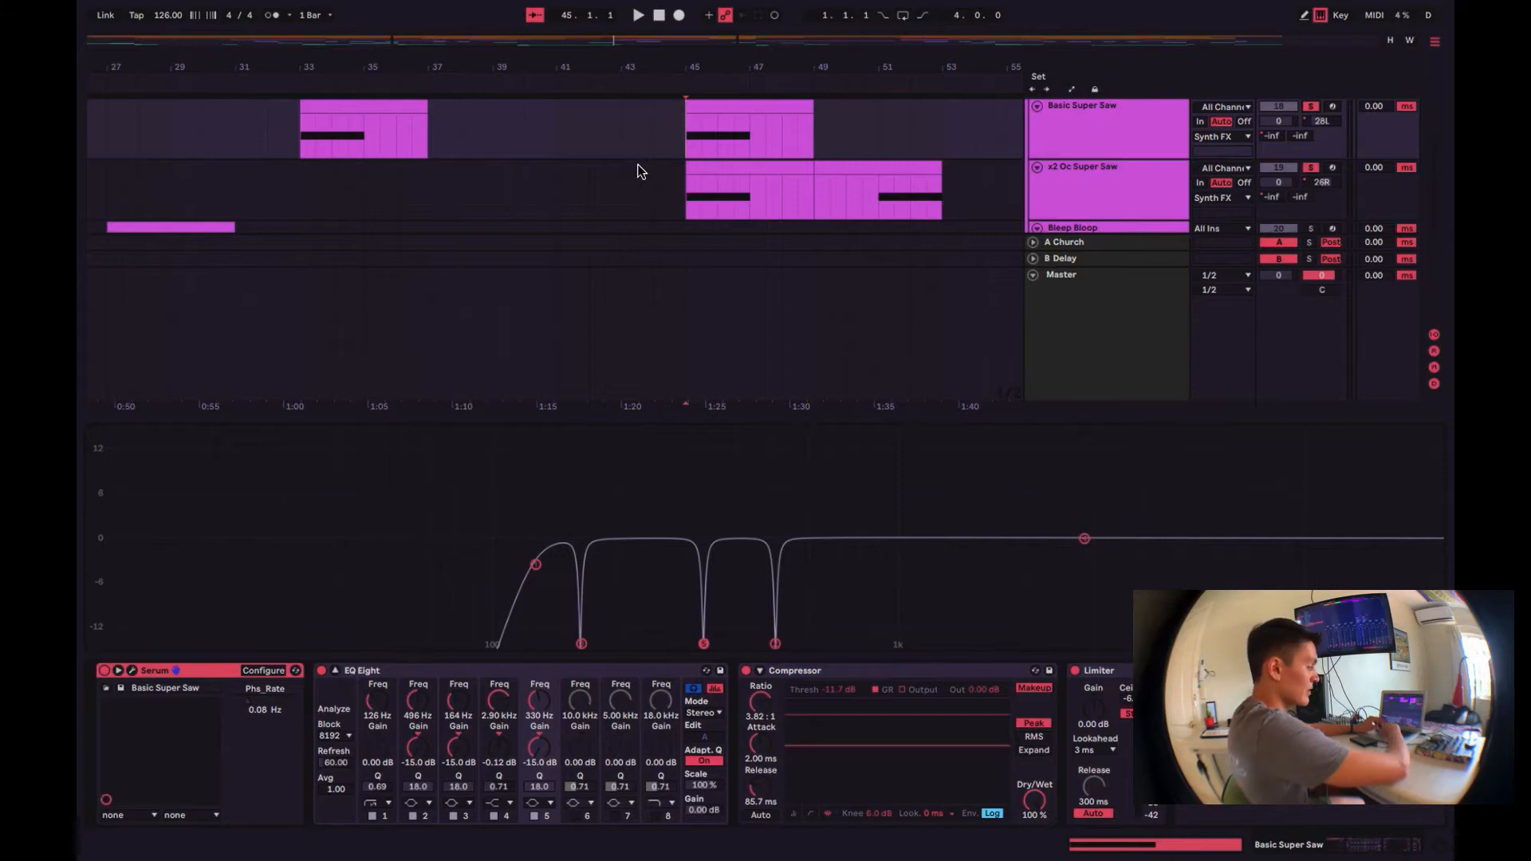
key("space")
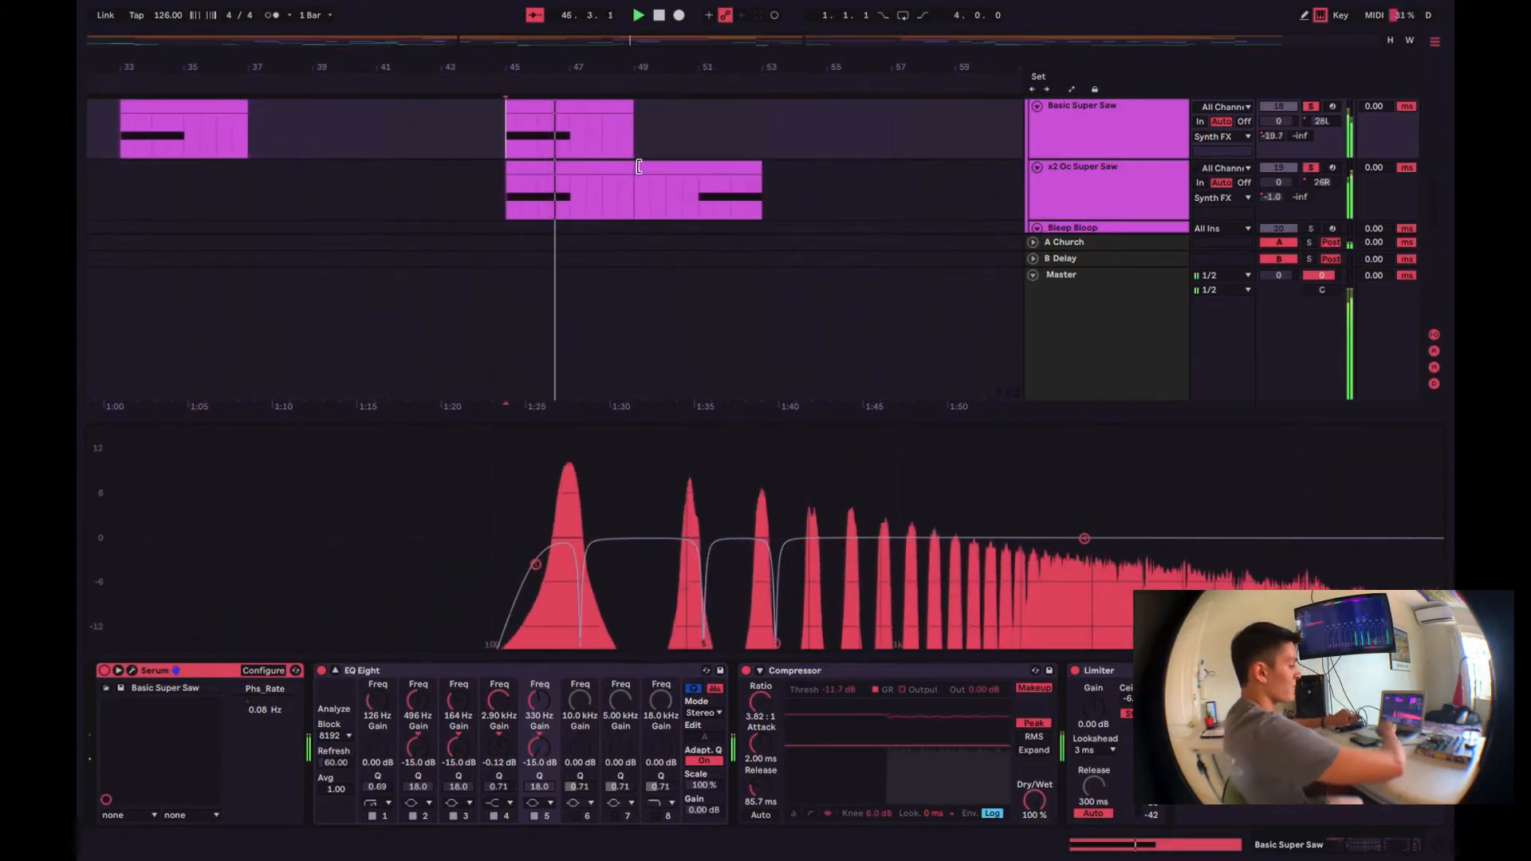
key("space")
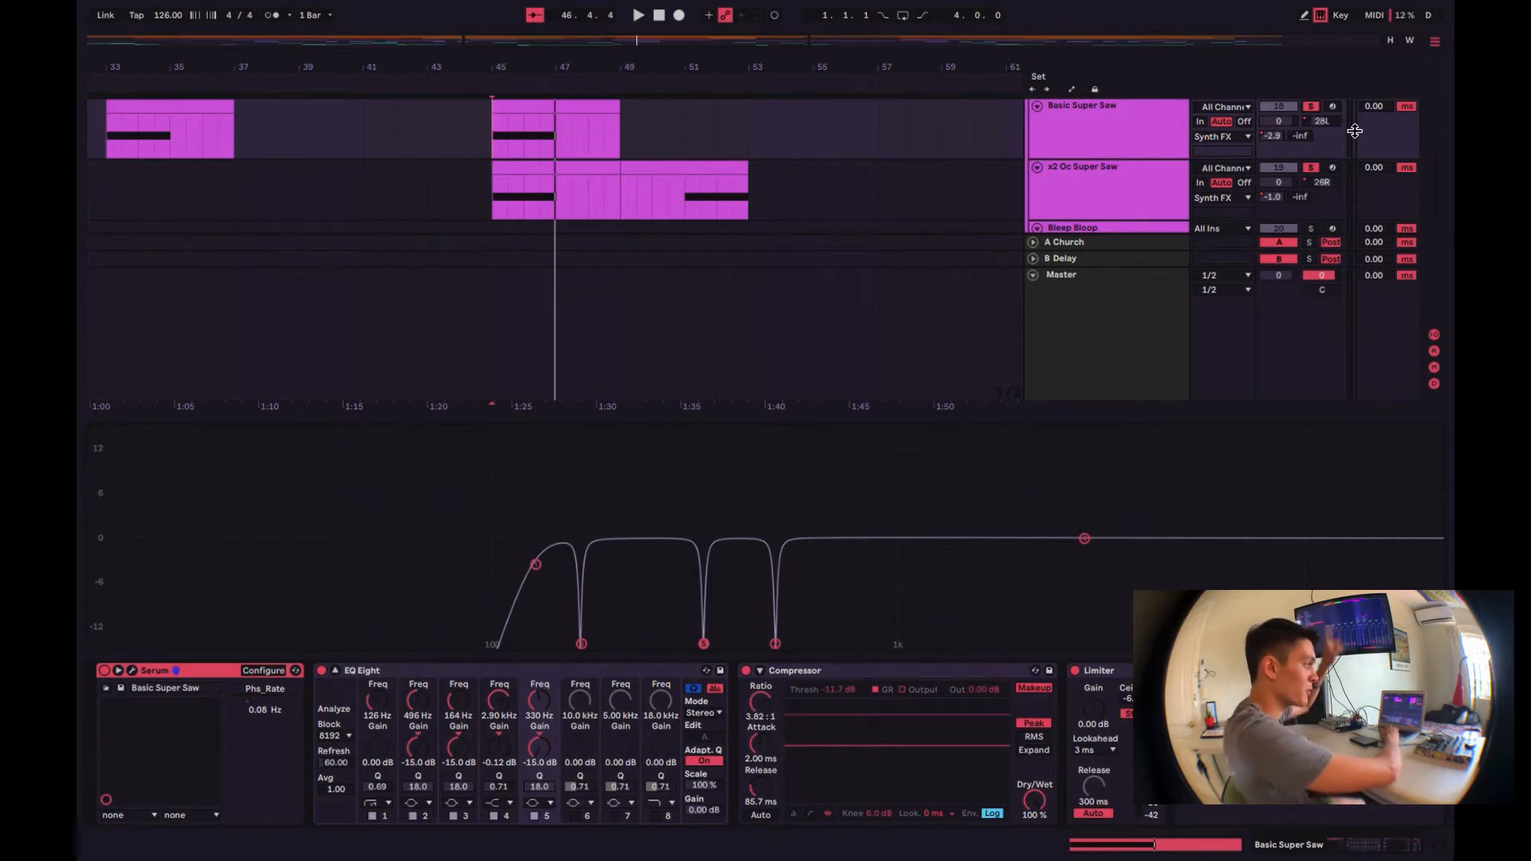
Step: Set the playback start at bar 27, where the Bleep Bloop clip begins, and show that track's devices
scroll(904, 185, "left", 10)
scroll(905, 184, "down", 3)
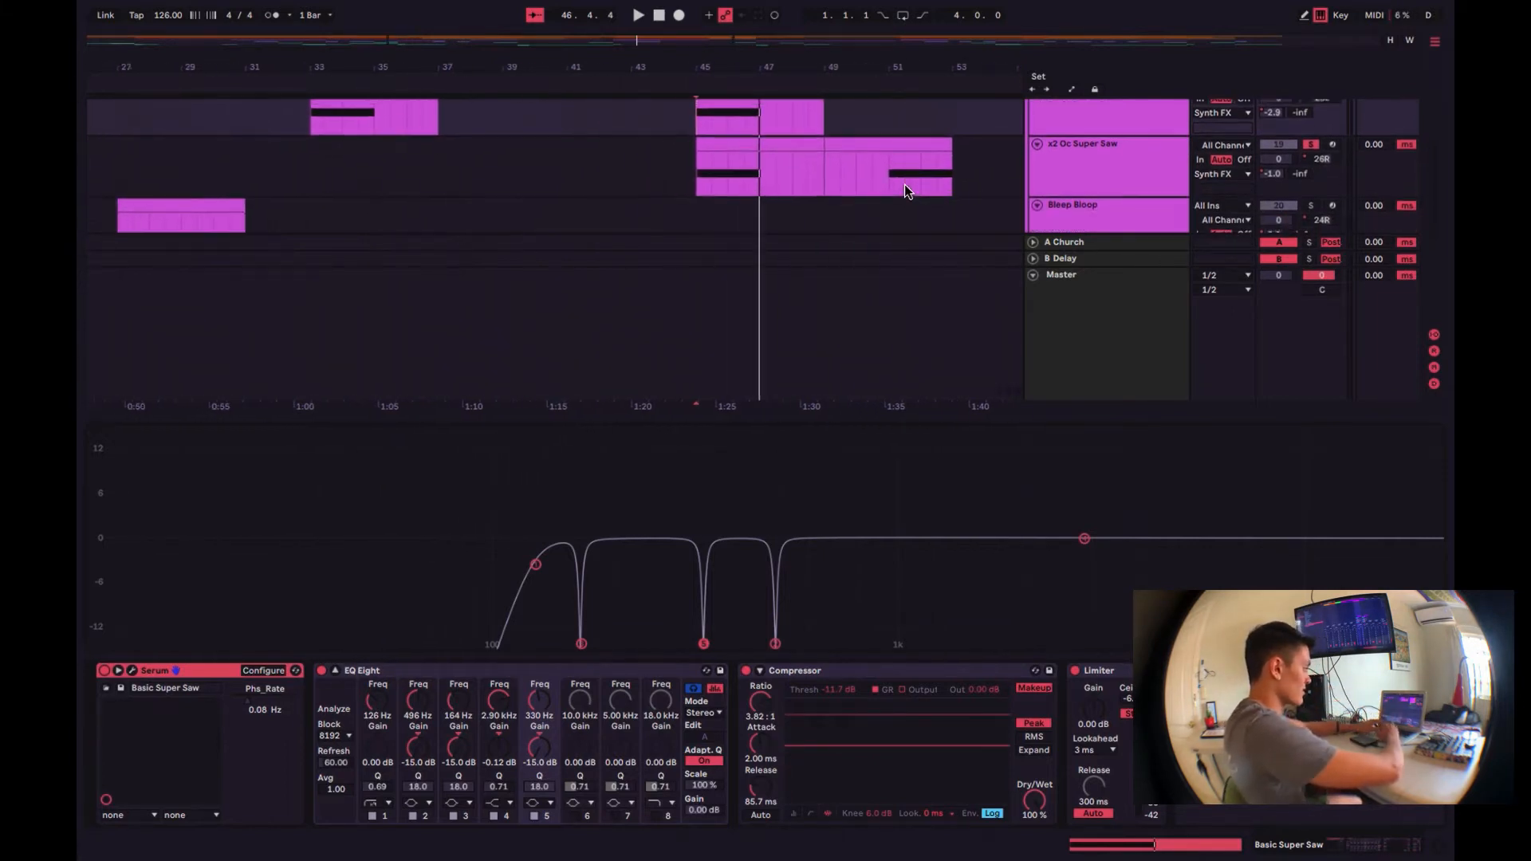
scroll(904, 185, "left", 3)
scroll(904, 185, "up", 1)
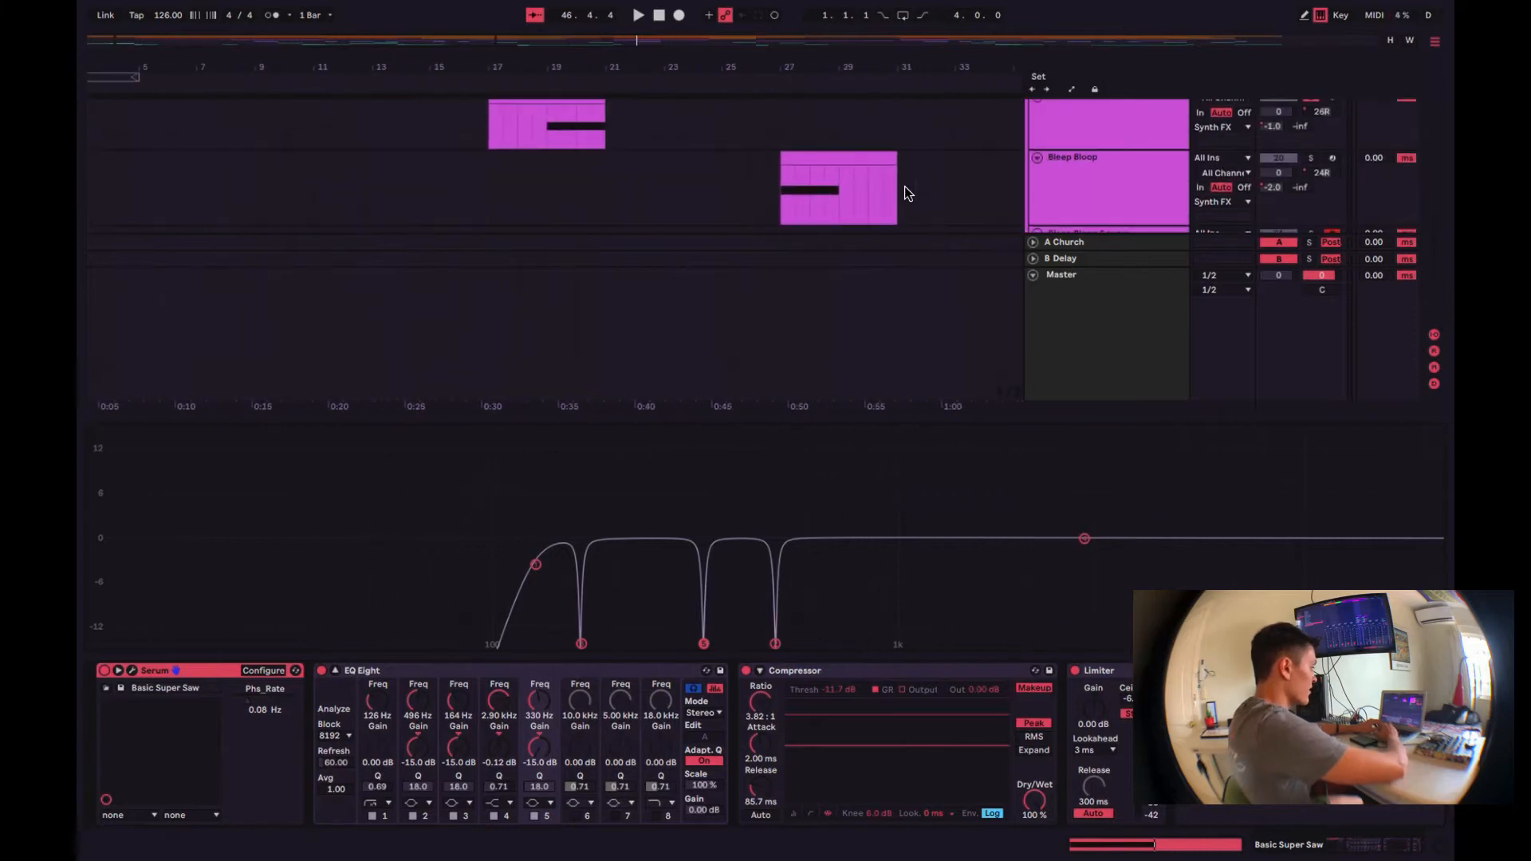
left_click(787, 180)
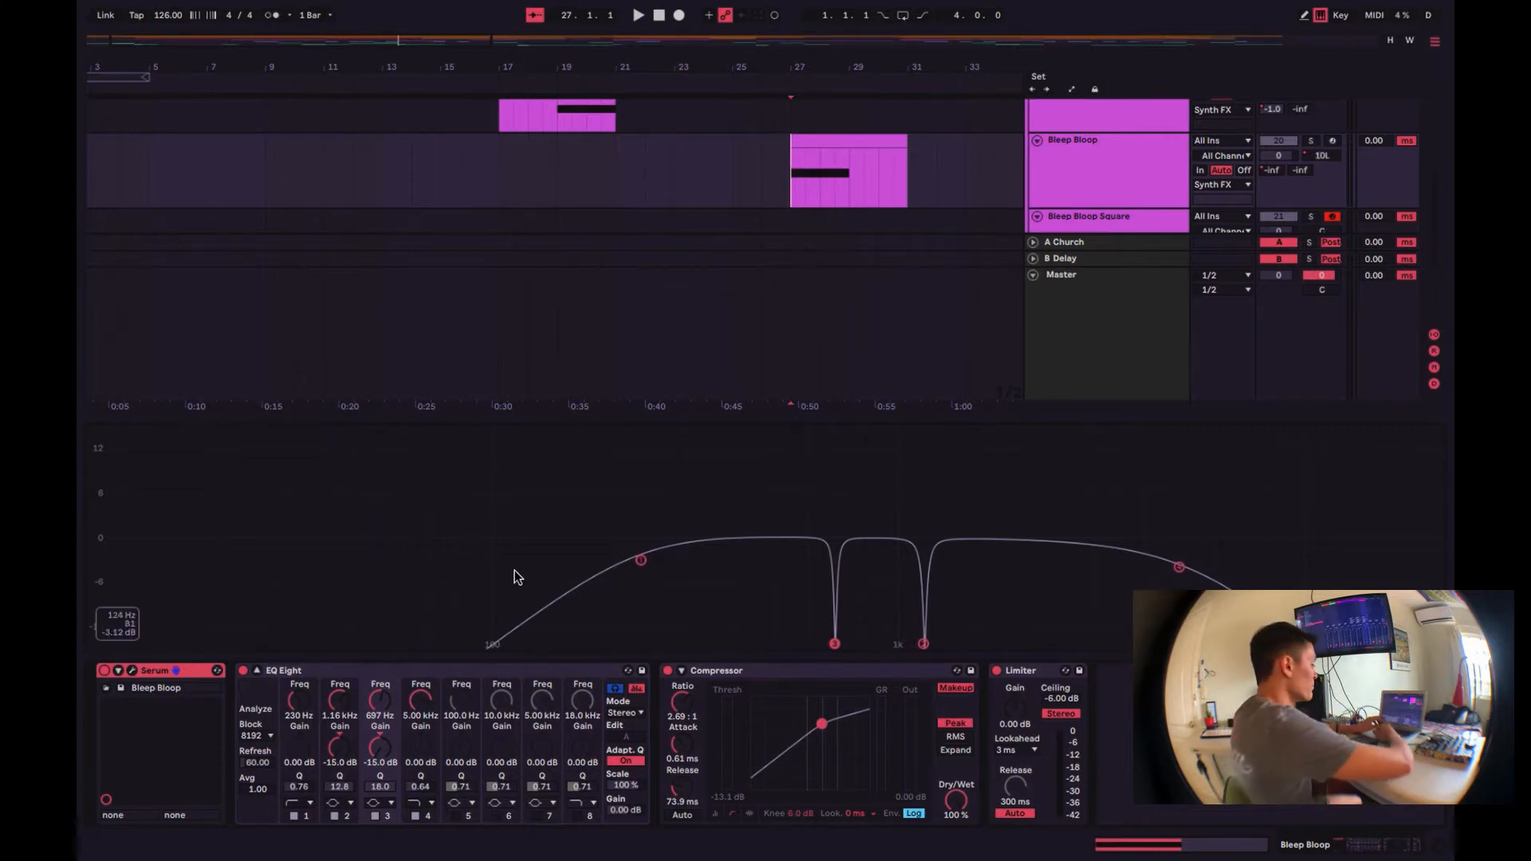
Step: Show the Bleep Bloop track's Serum patch, then solo the track and play its clip from bar 27
left_click(132, 671)
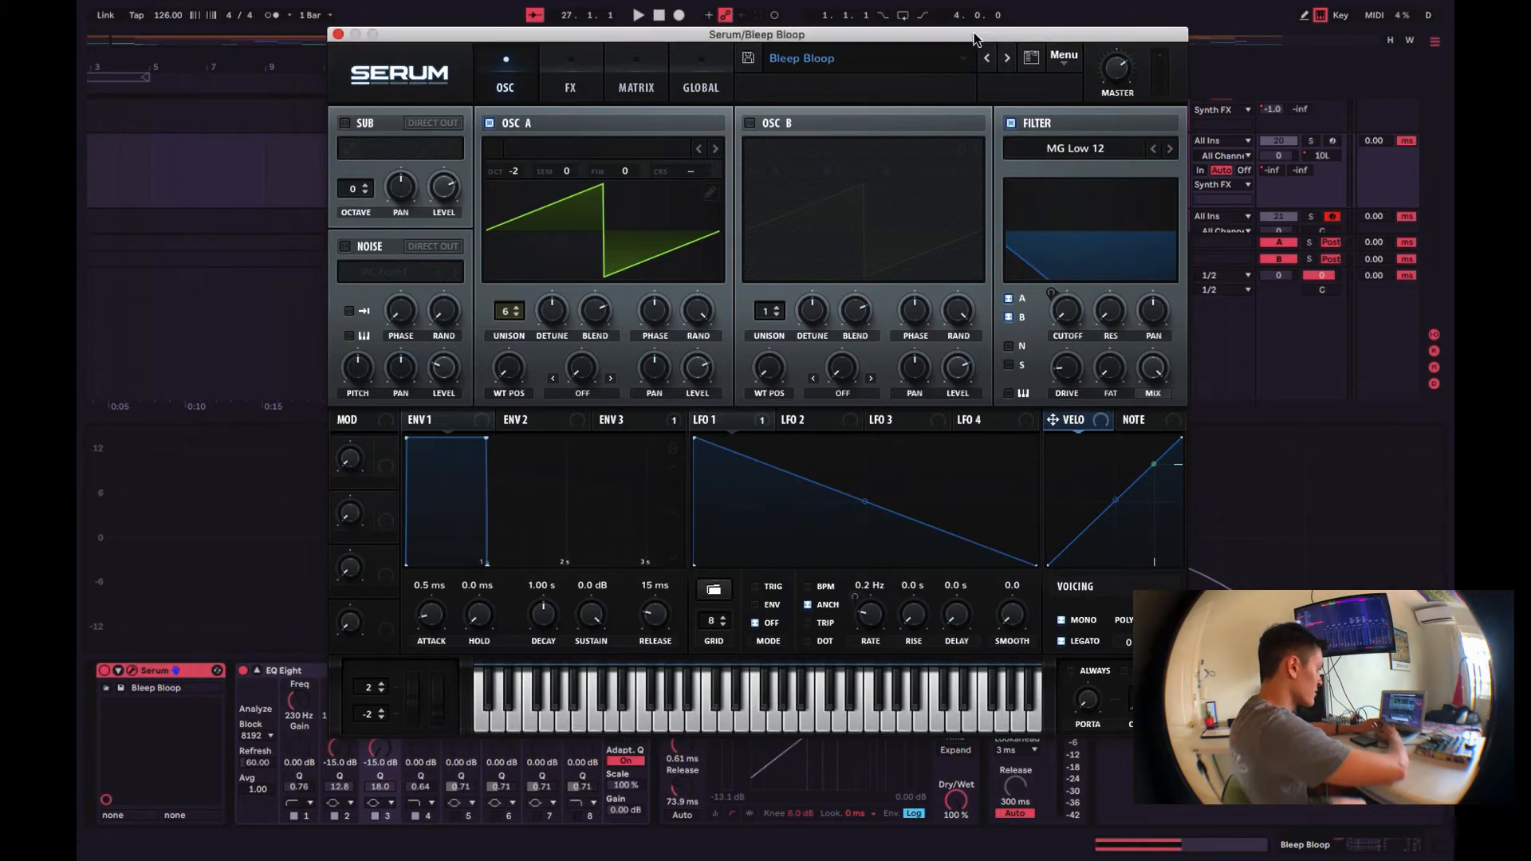
left_click_drag(974, 36, 1041, 102)
left_click(1311, 141)
key("space")
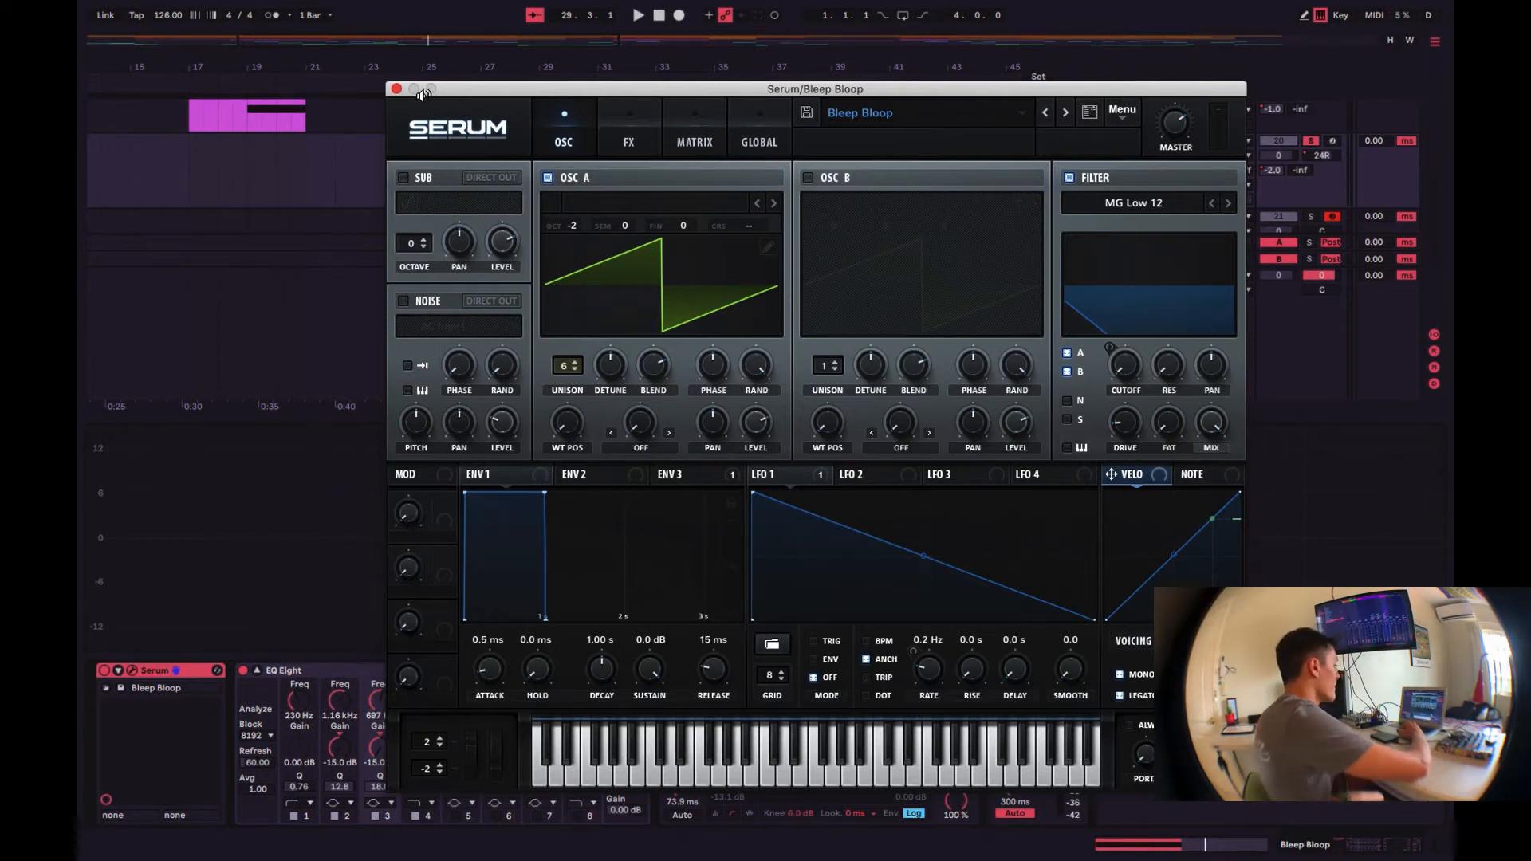
left_click(396, 89)
Step: Set the playback start at bar 57, where the Bleep Bloop Square clip begins, and solo that track
scroll(653, 147, "right", 8)
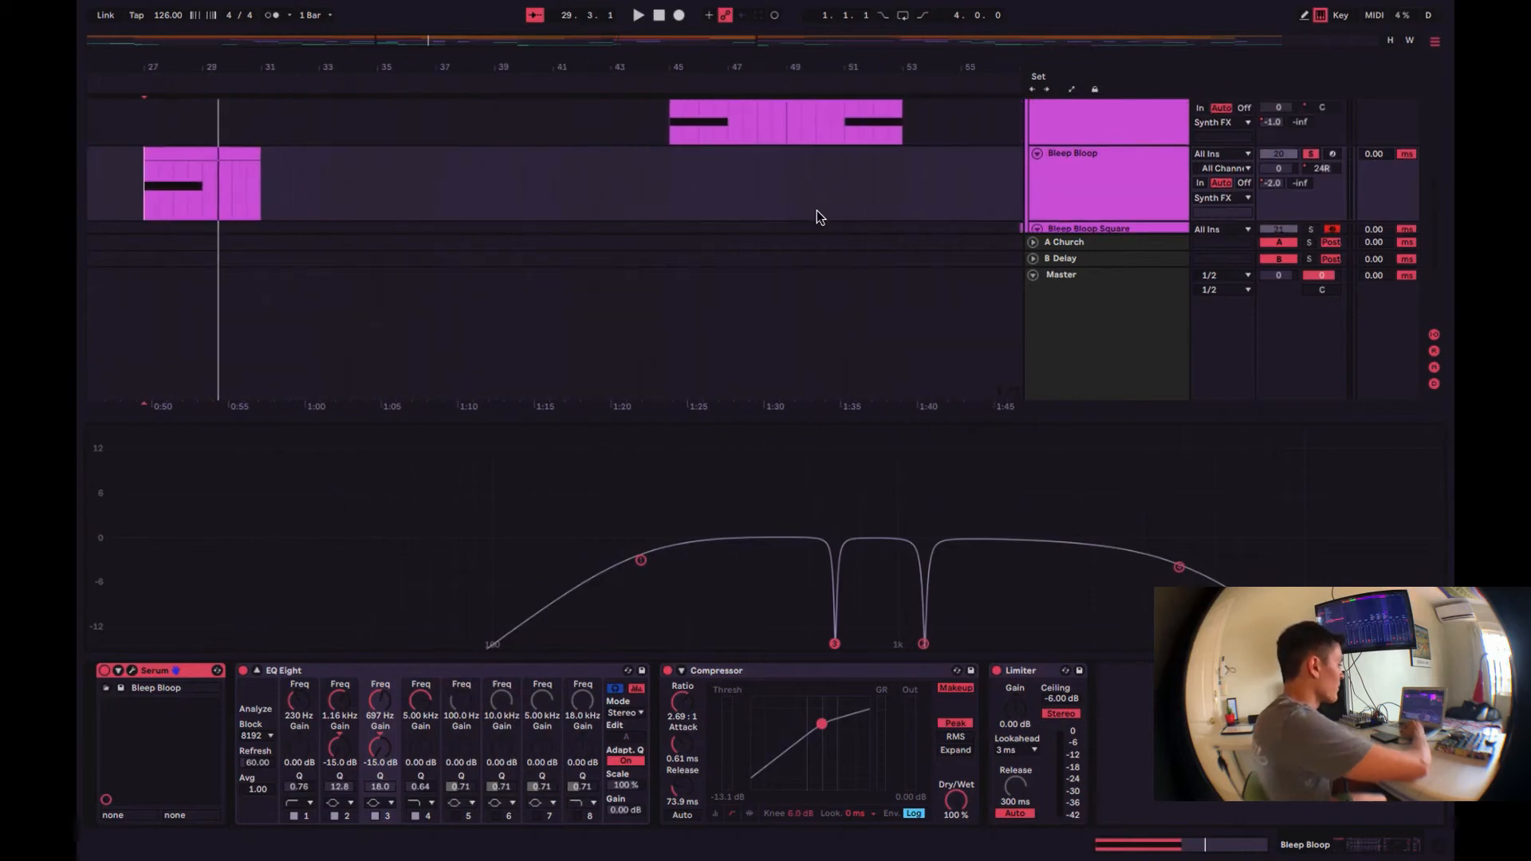
scroll(826, 199, "down", 2)
scroll(826, 199, "right", 2)
scroll(827, 198, "right", 3)
scroll(826, 199, "up", 1)
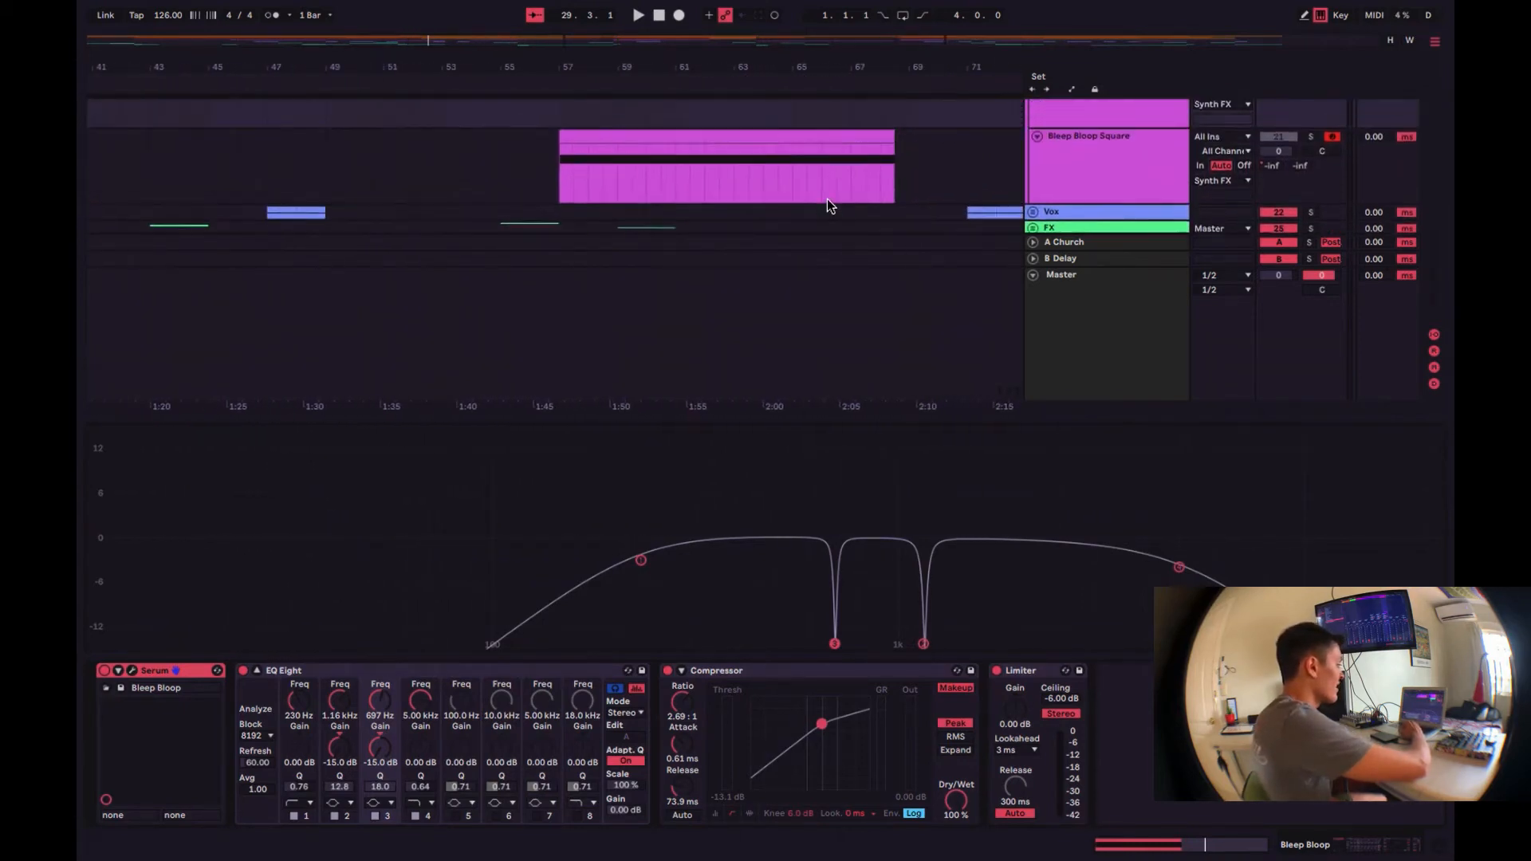
left_click(556, 188)
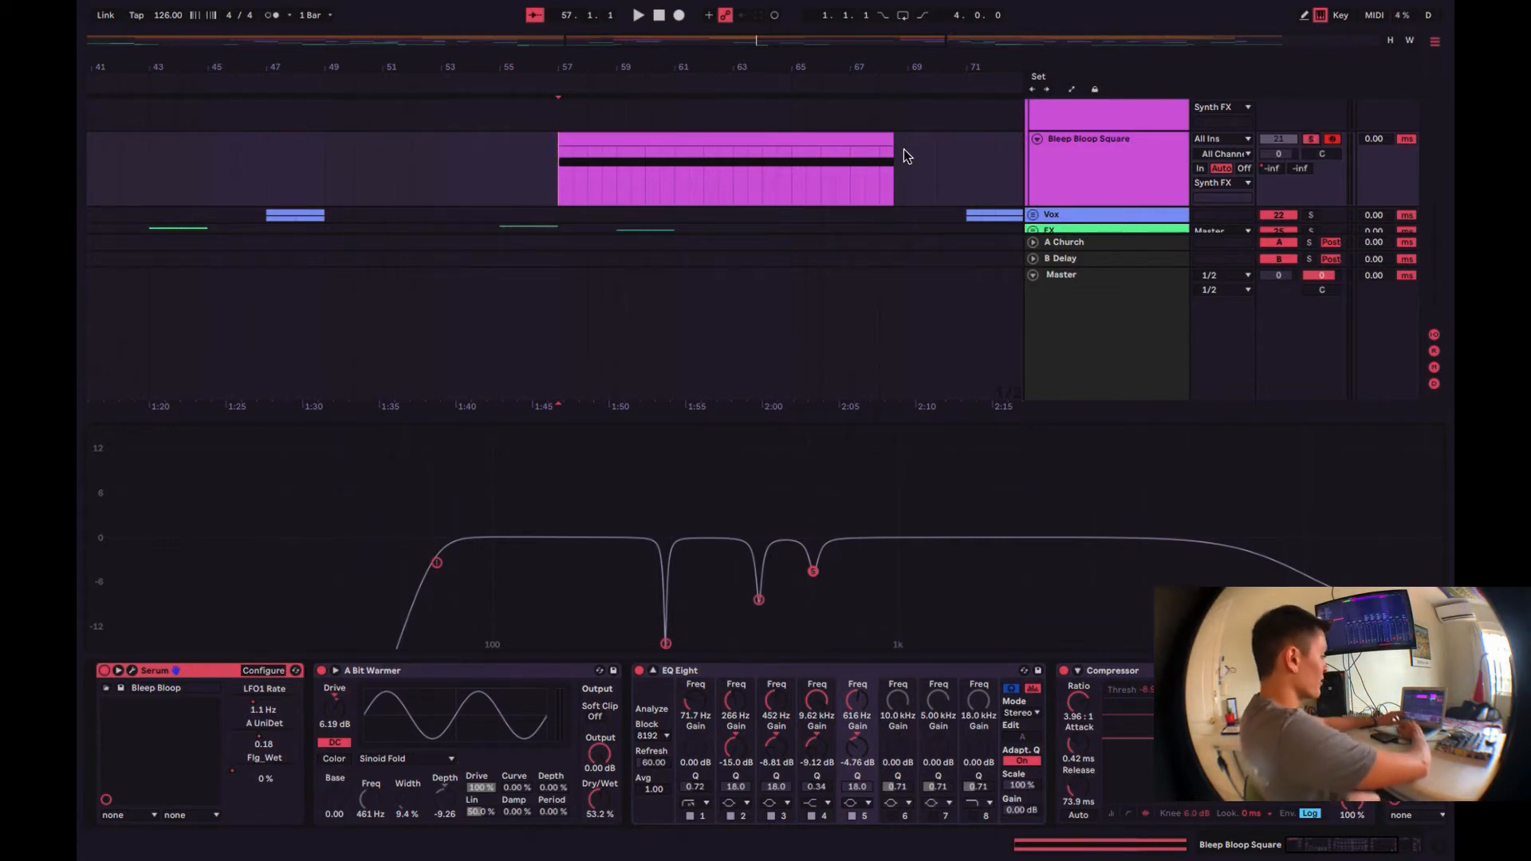
left_click(1098, 156)
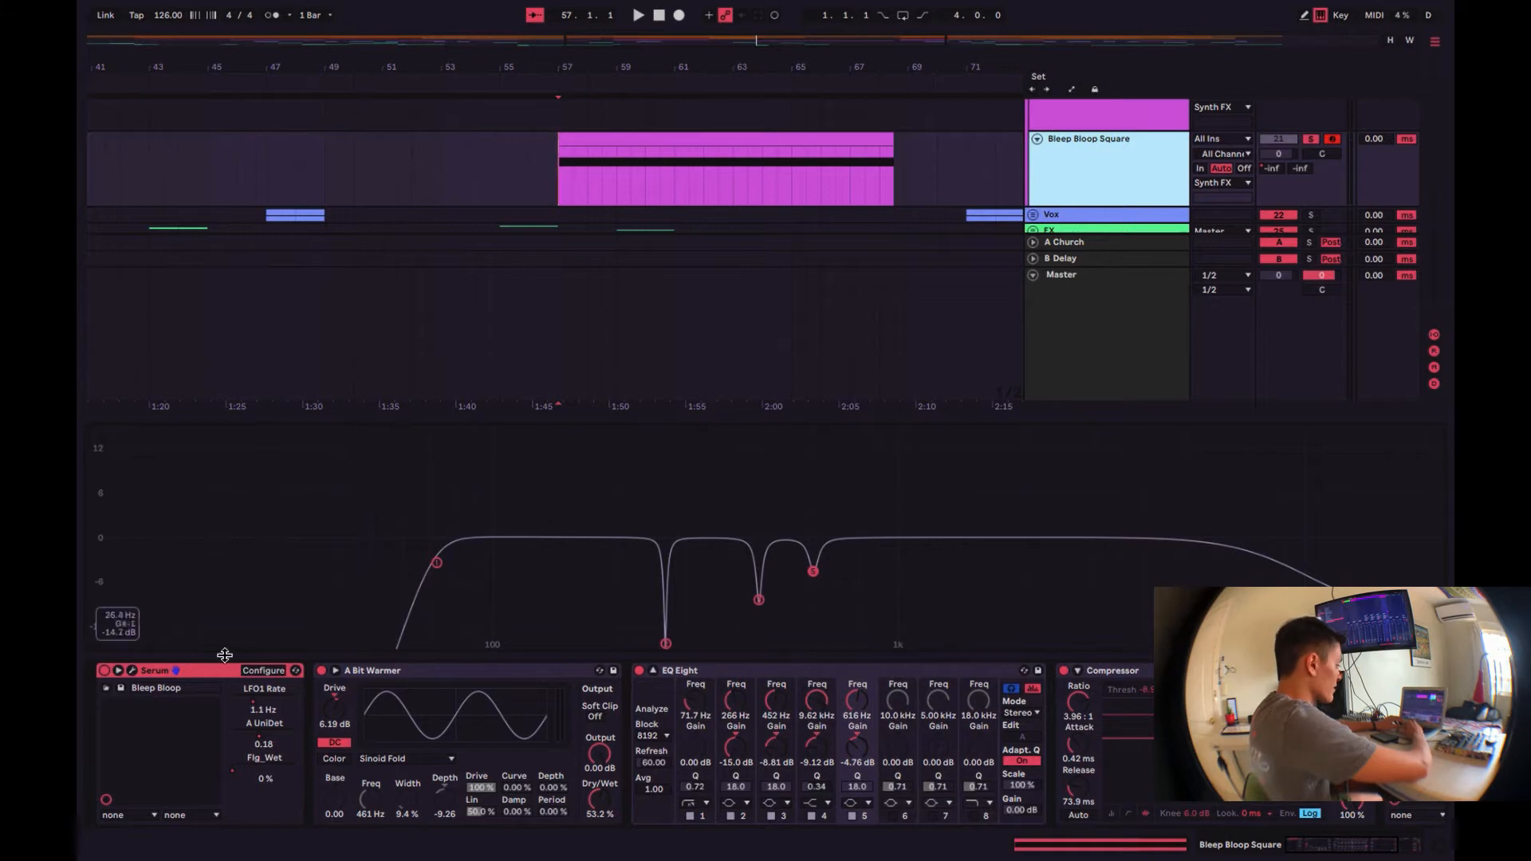
Step: Examine the Bleep Bloop Square track's Serum patch and its LFO1 Rate automation across the clip
left_click(132, 671)
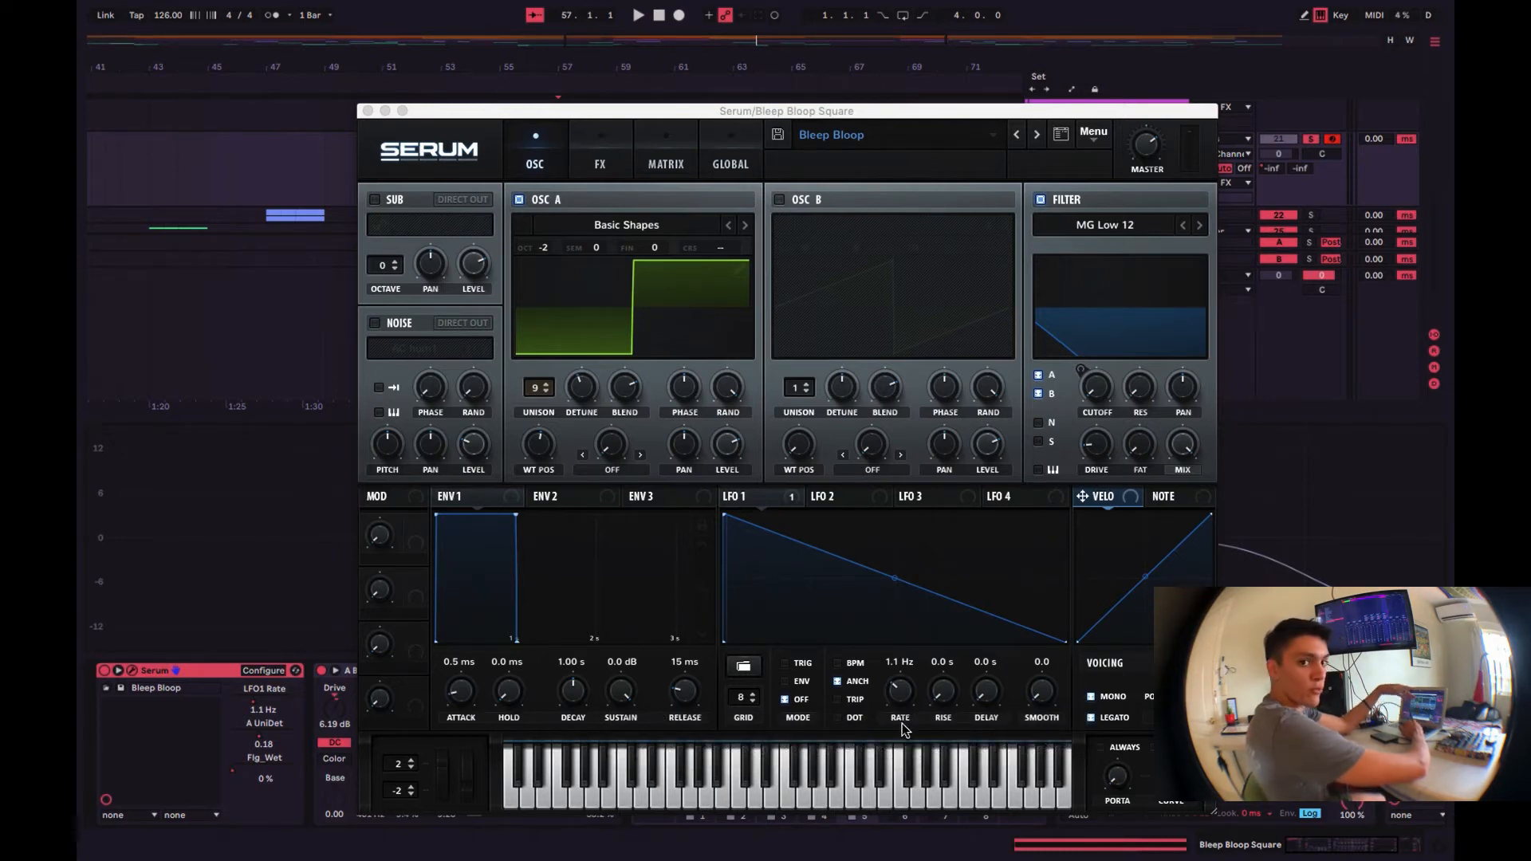
left_click(369, 111)
key("a")
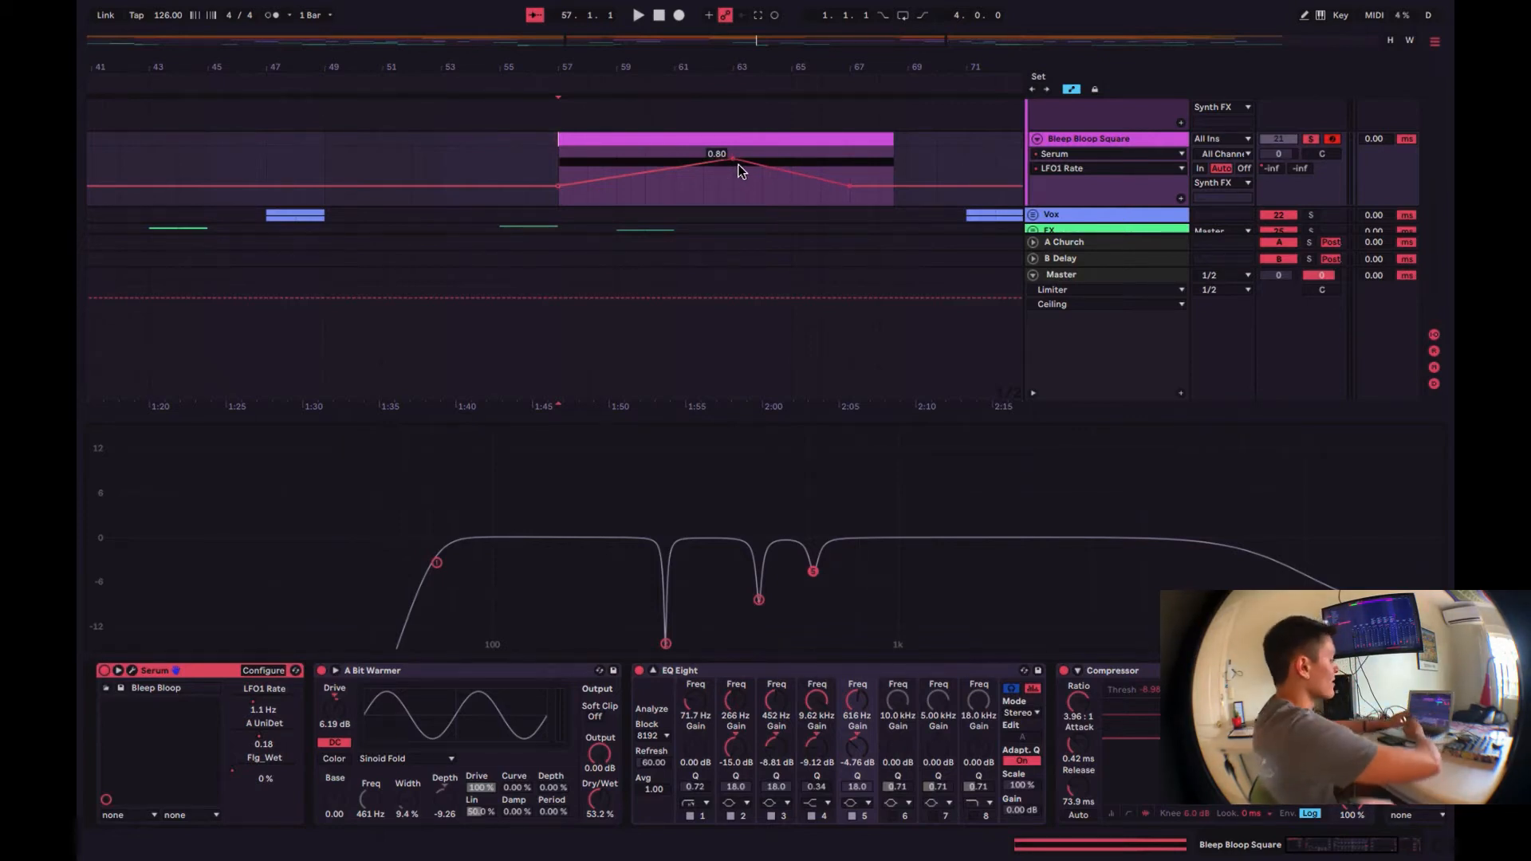
key("a")
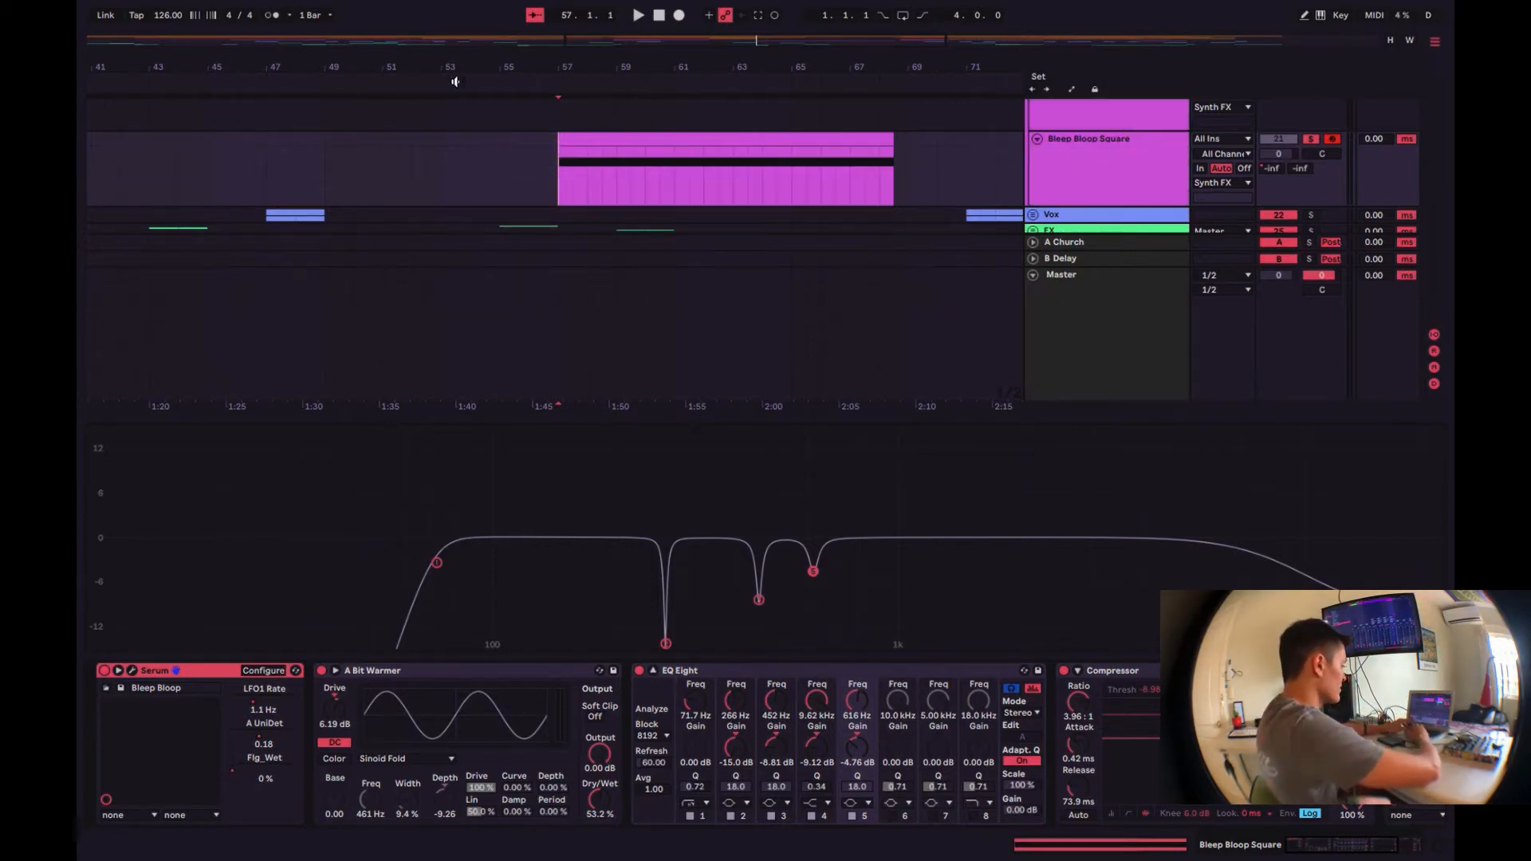
Step: Play the soloed Bleep Bloop Square clip from bar 57 through its end, then unsolo the track
key("space")
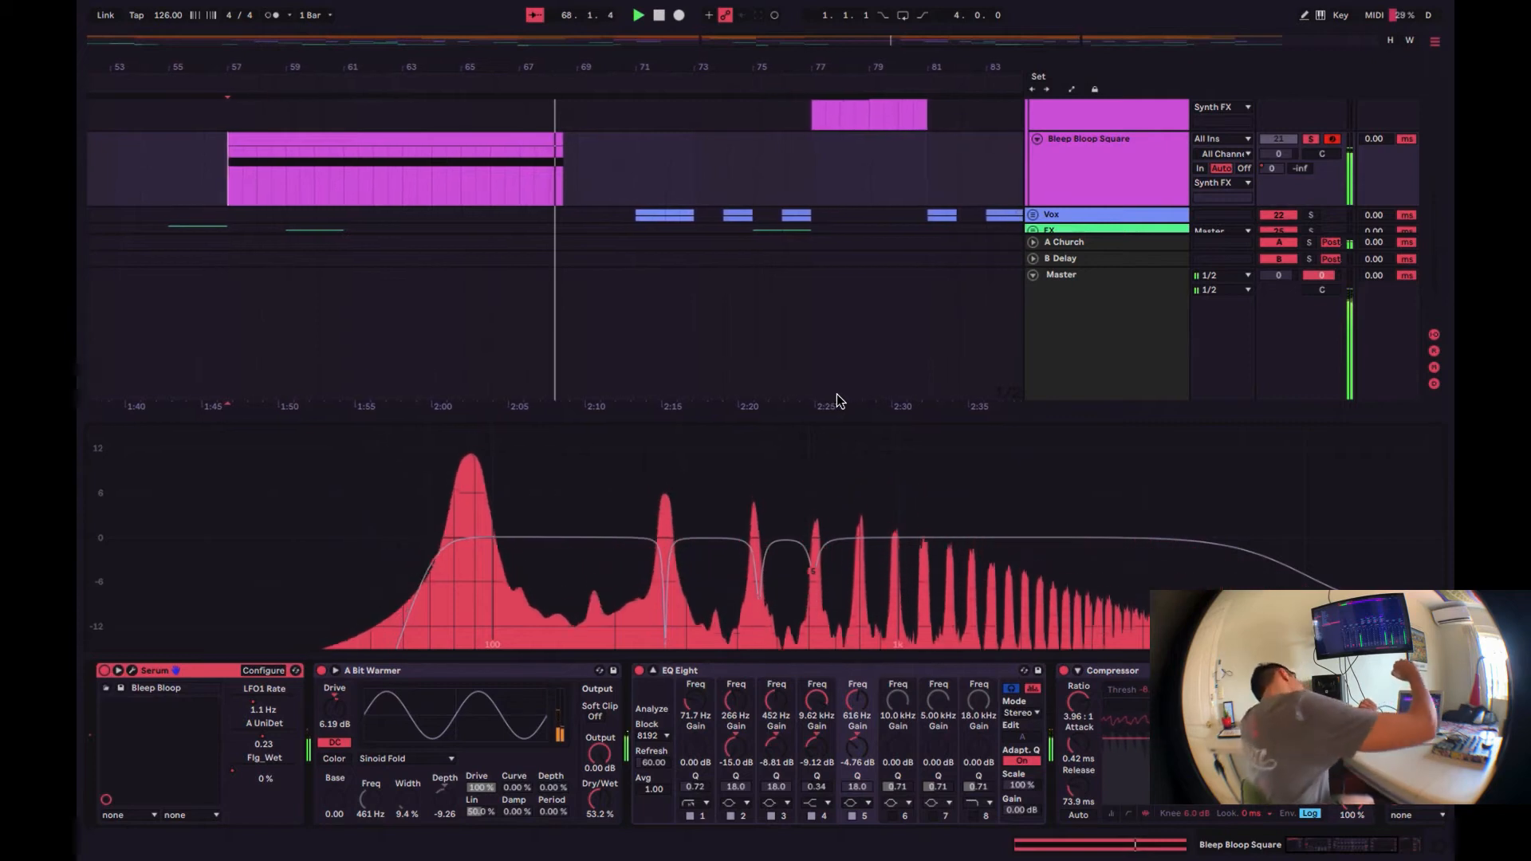
key("space")
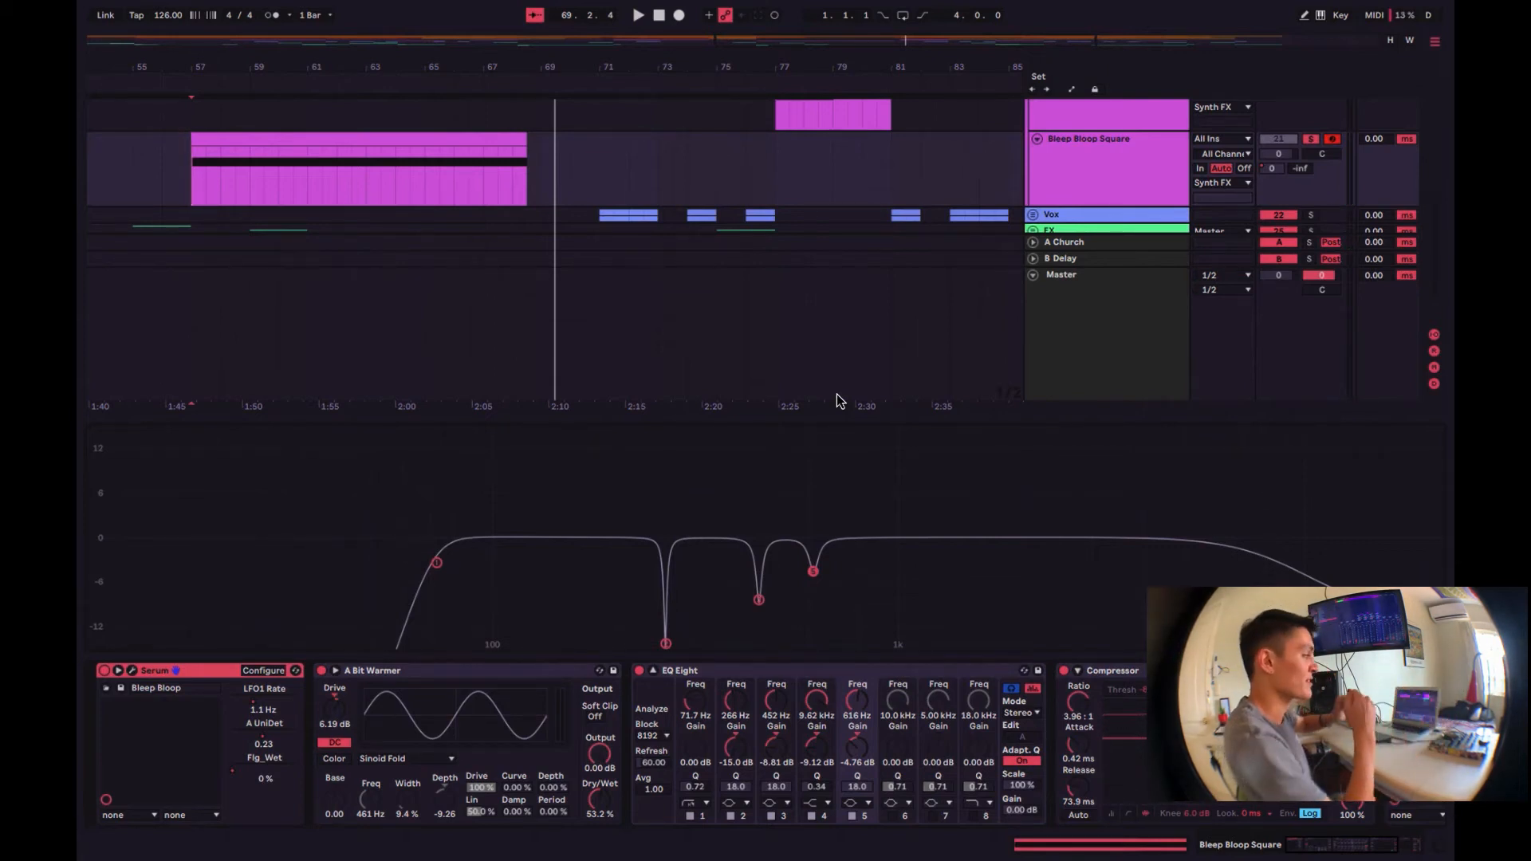
left_click(1311, 139)
Step: Expand the Drums group, solo Clap Standard and play its short clap fill from bar 68, beat 2
scroll(923, 218, "up", 10)
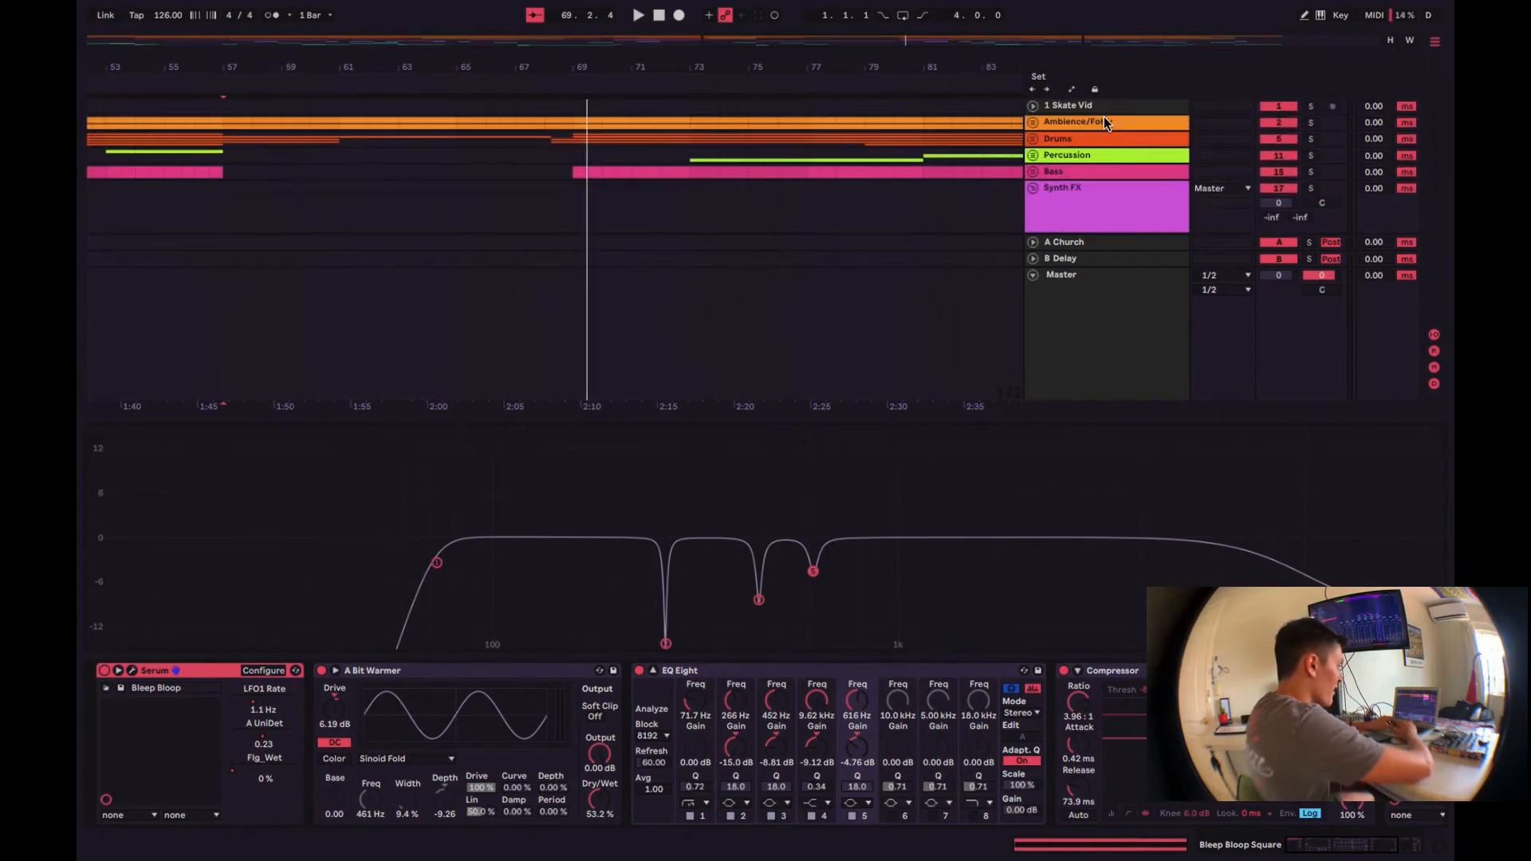
left_click(1032, 139)
scroll(794, 150, "down", 5)
scroll(794, 150, "left", 4)
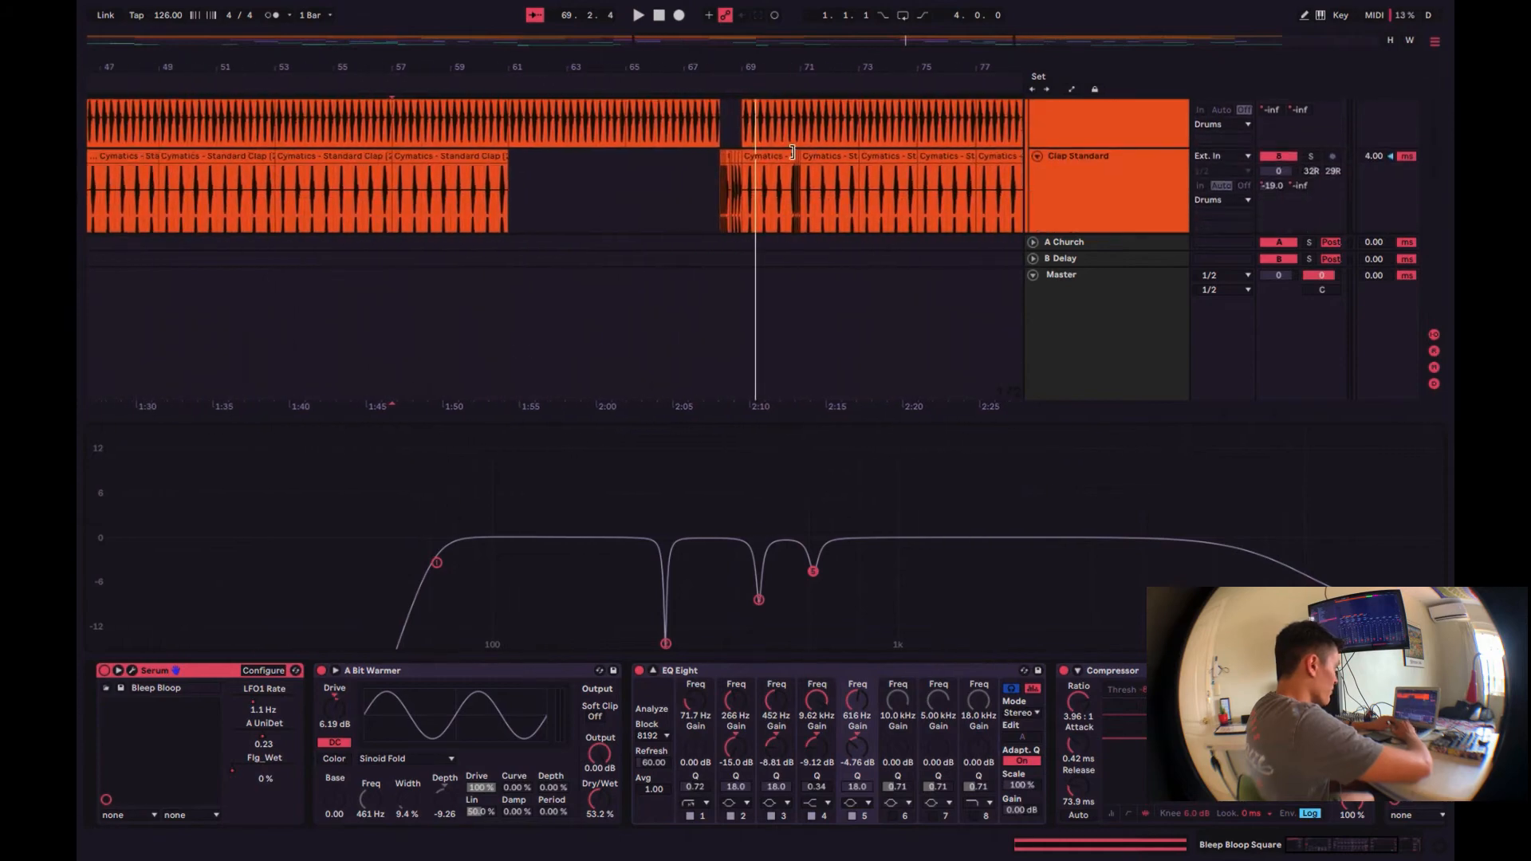
left_click(728, 196)
left_click(1312, 156)
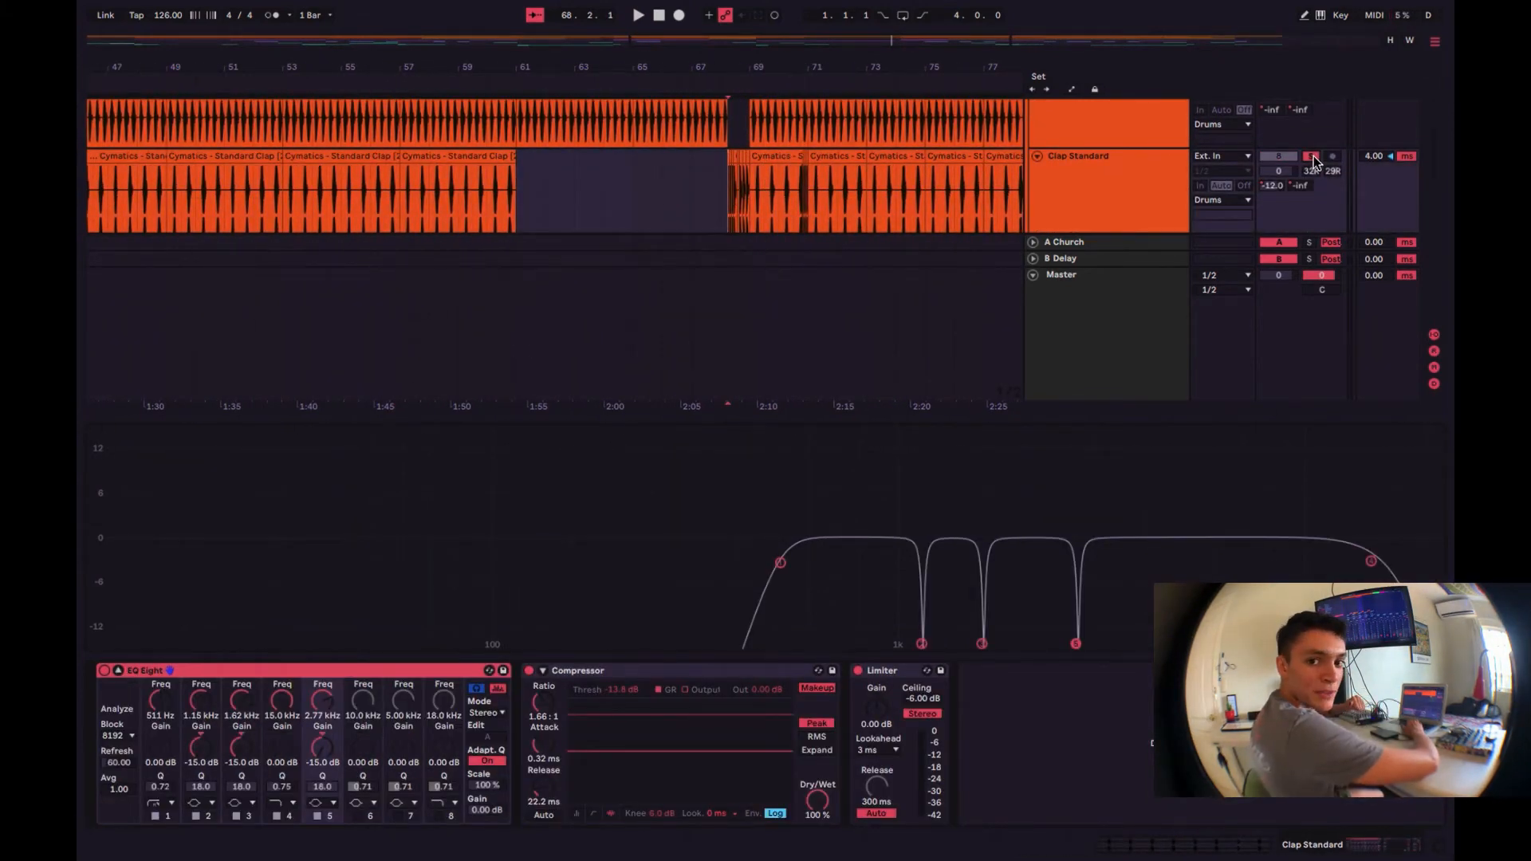
key("space")
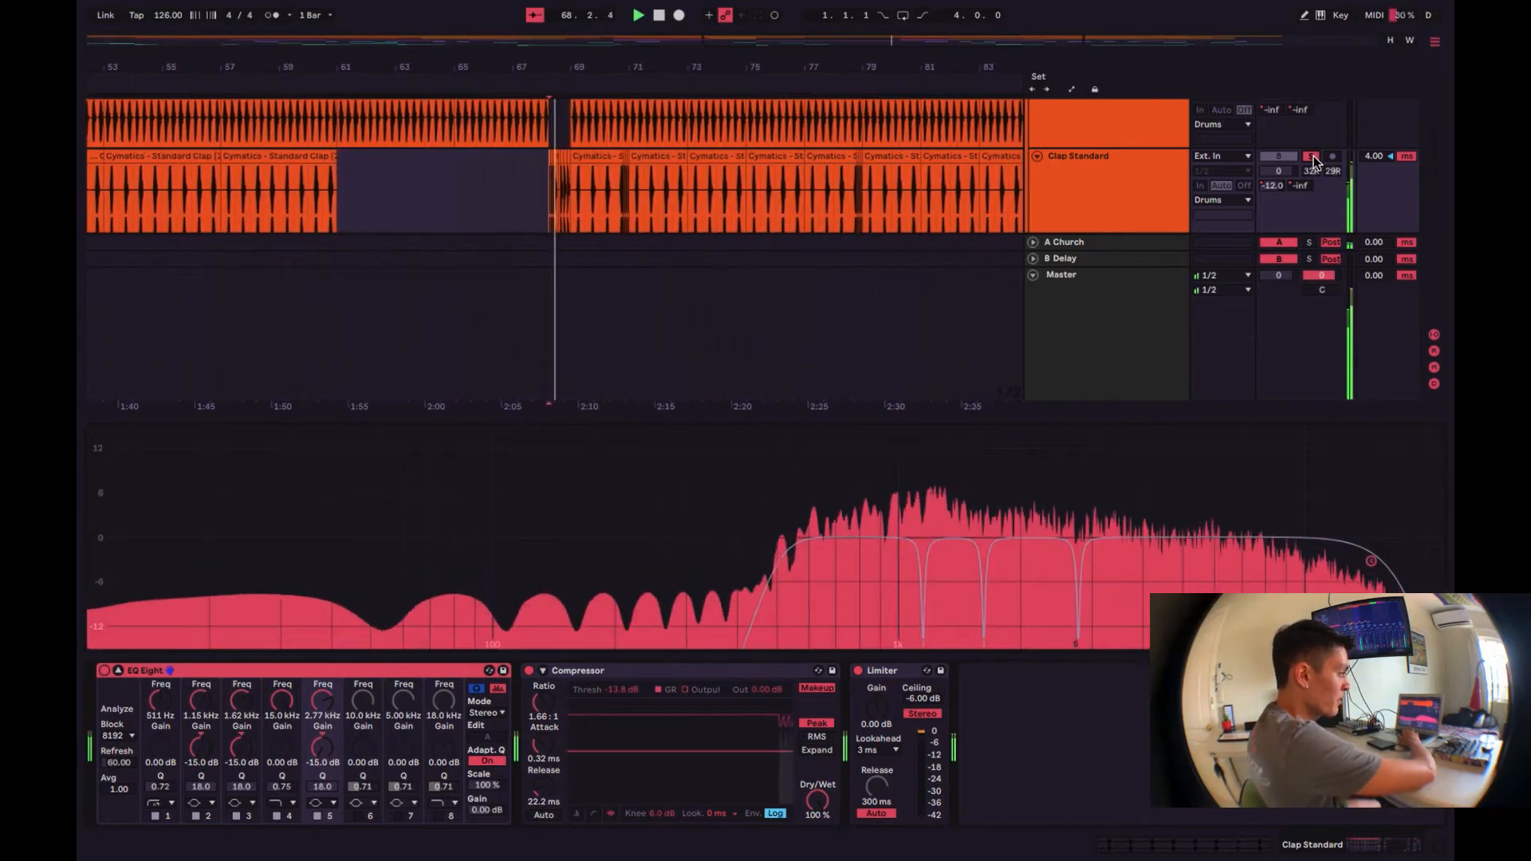
key("space")
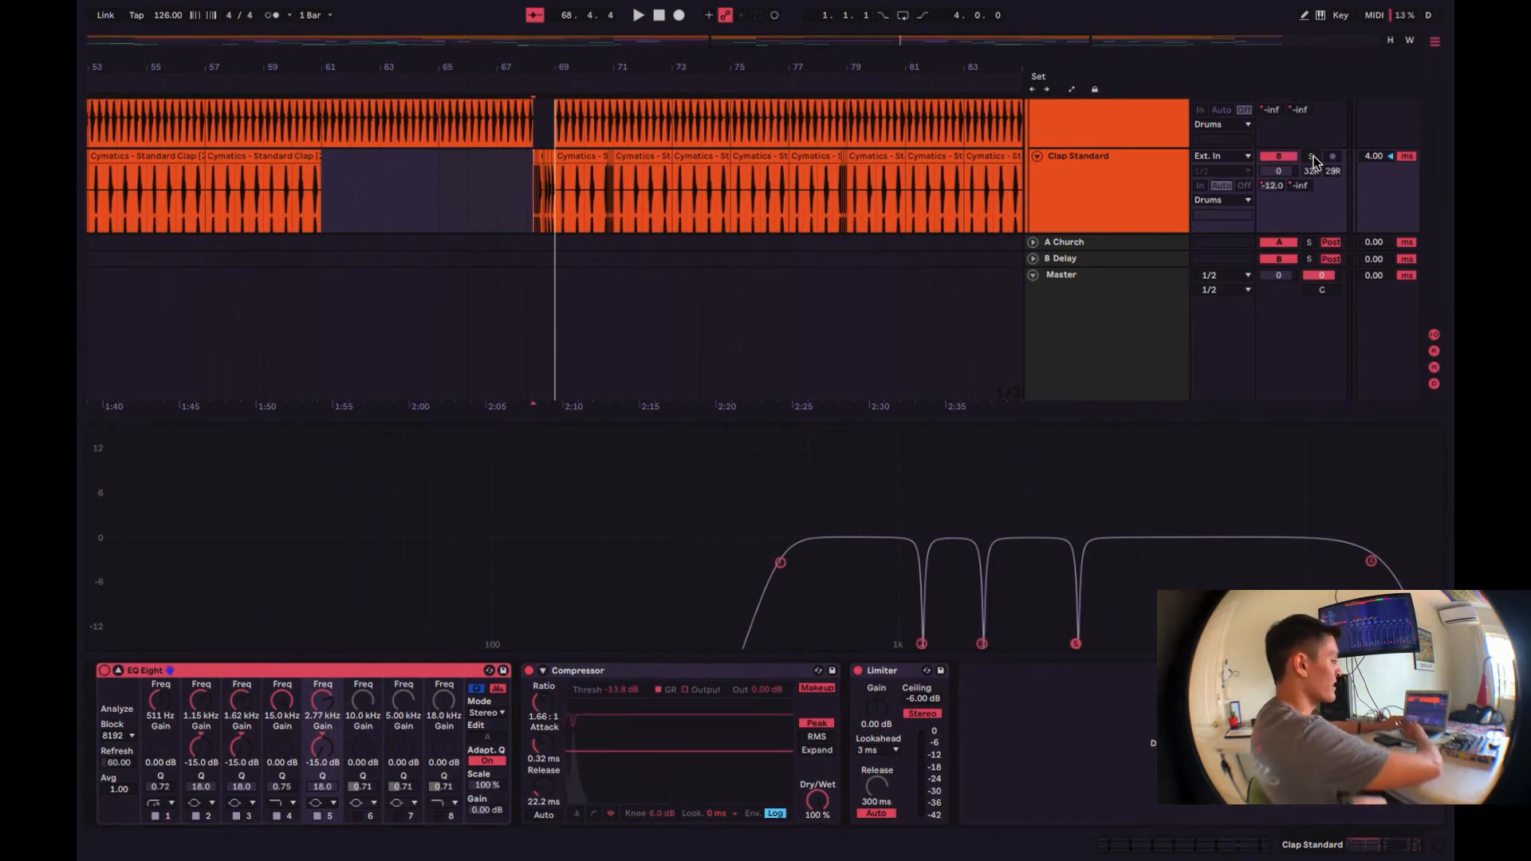
Step: Collapse the Drums and Synth FX groups in the arrangement
scroll(1110, 161, "up", 3)
left_click(1029, 141)
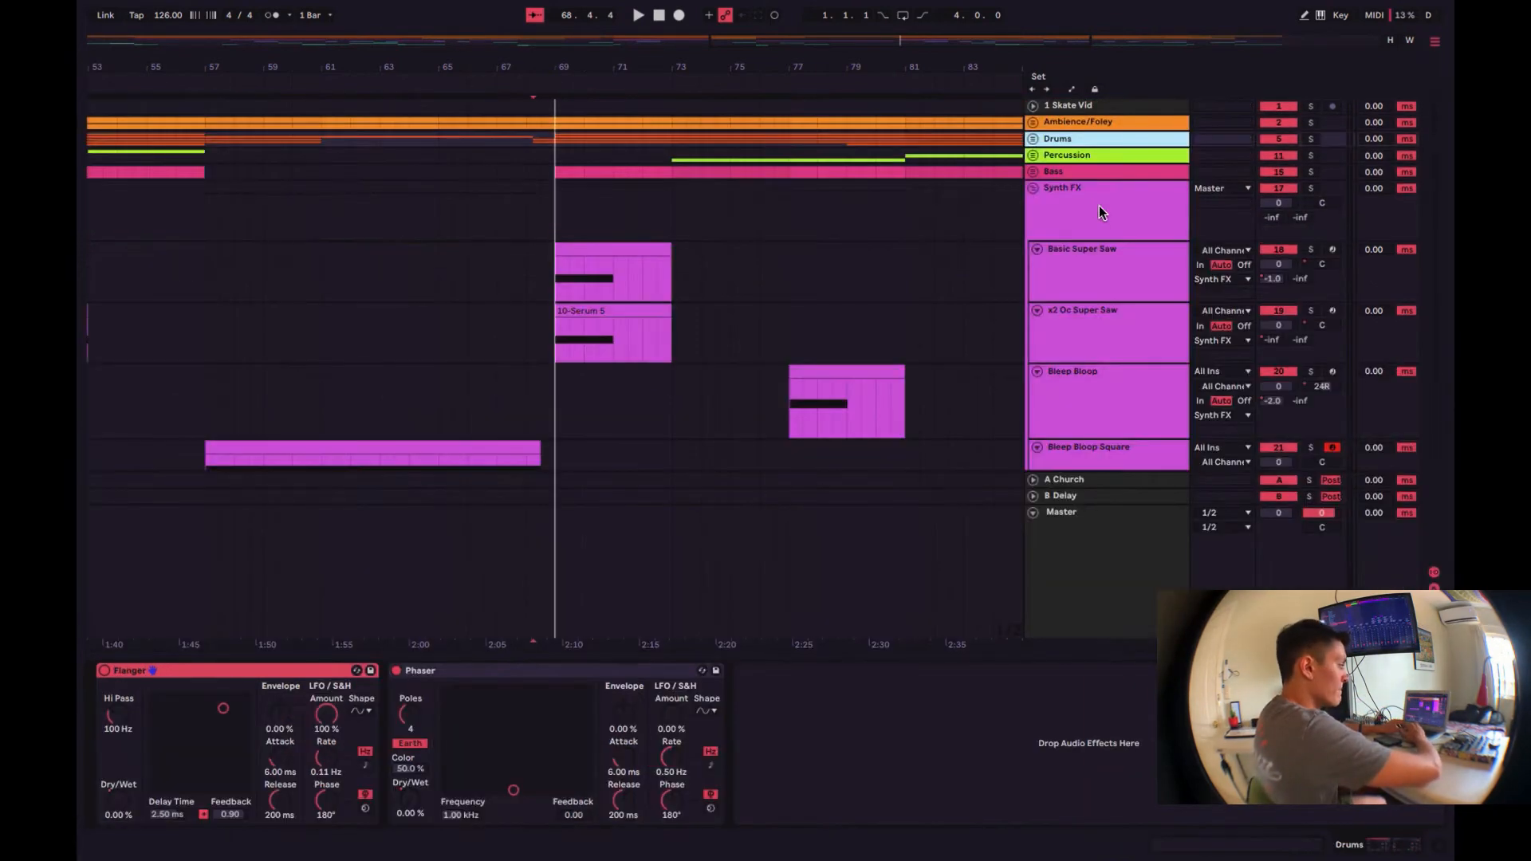
left_click(1033, 189)
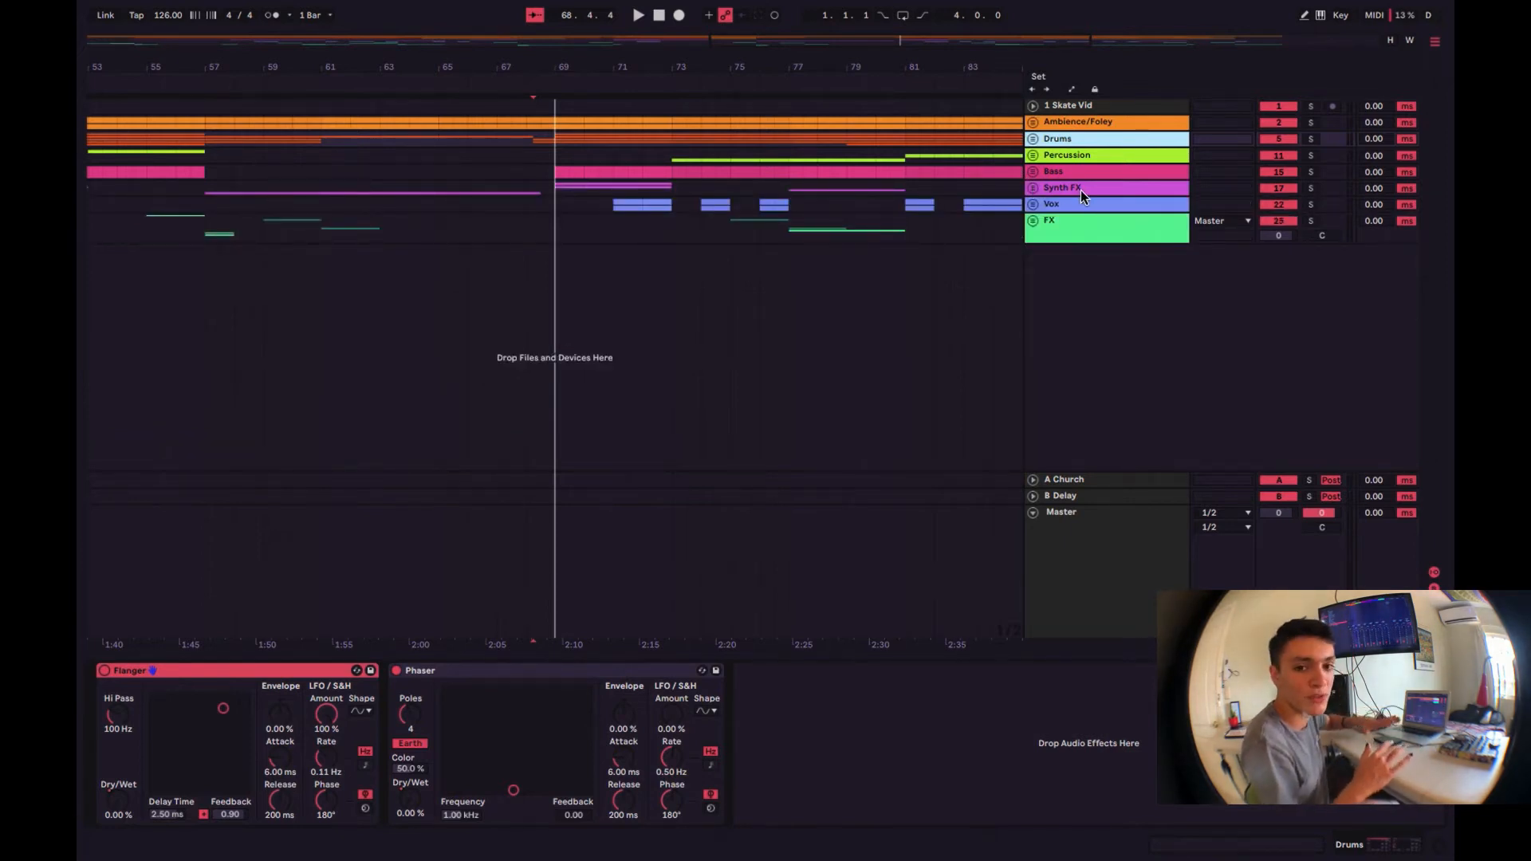
Step: Expand the Percussion group, solo Tin Drums and play its clips from bar 29
left_click(1033, 157)
scroll(565, 378, "left", 10)
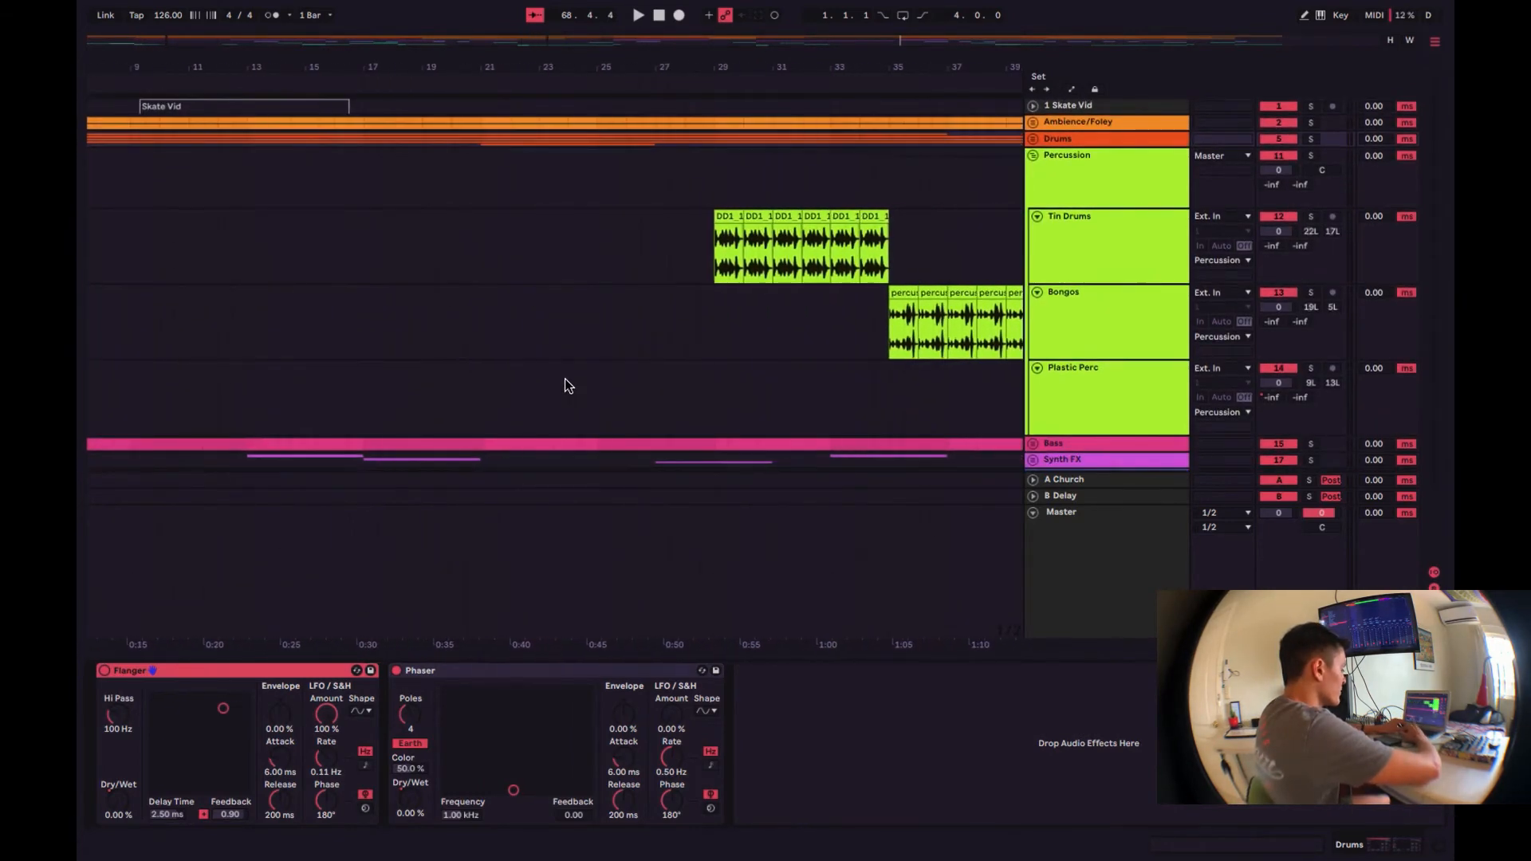
scroll(598, 371, "right", 2)
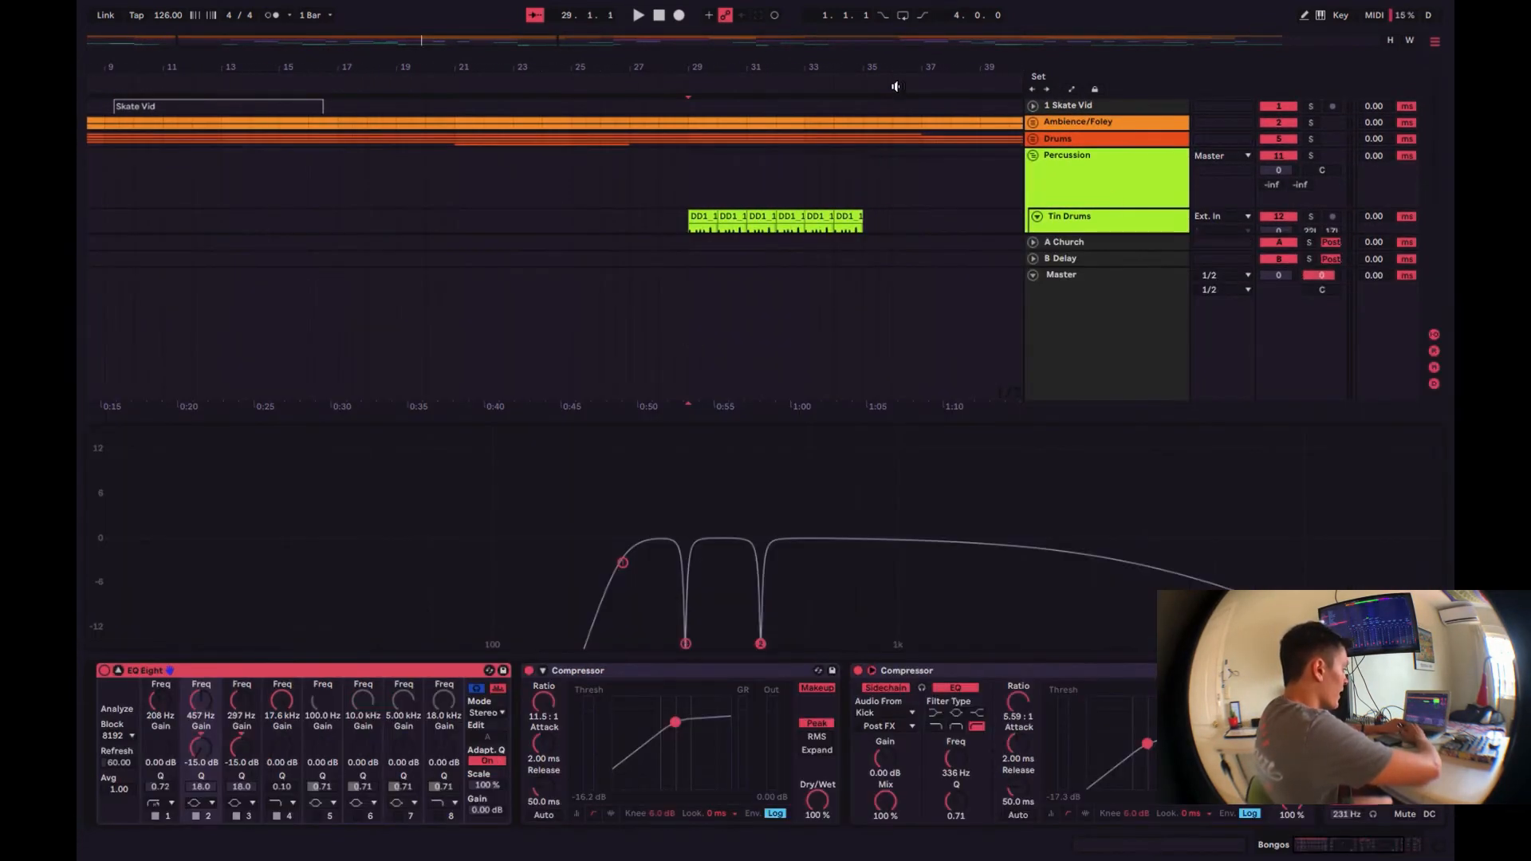
scroll(884, 174, "down", 4)
scroll(883, 174, "right", 1)
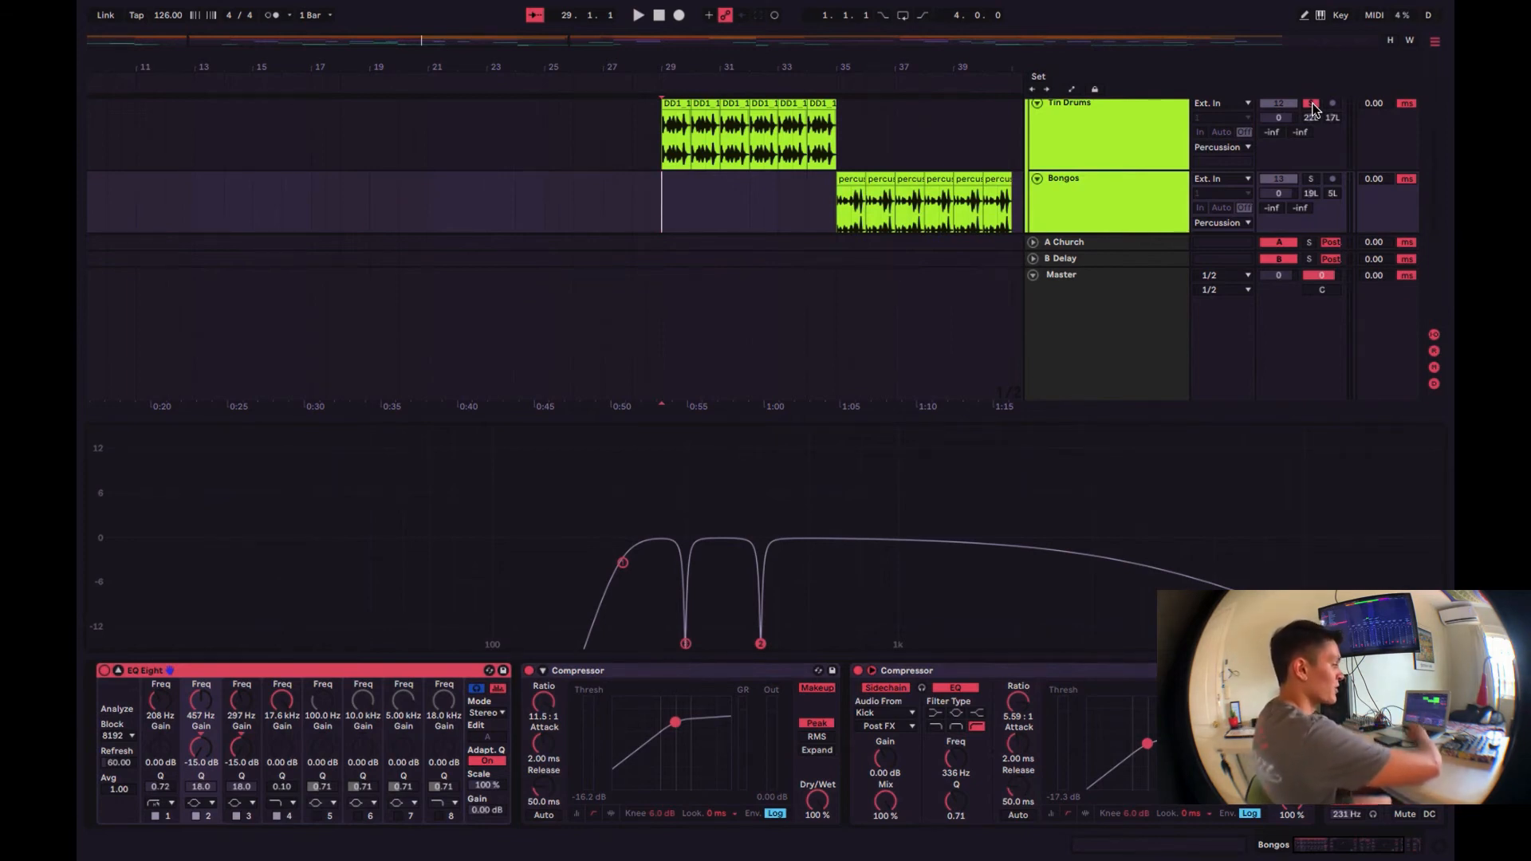
key("space")
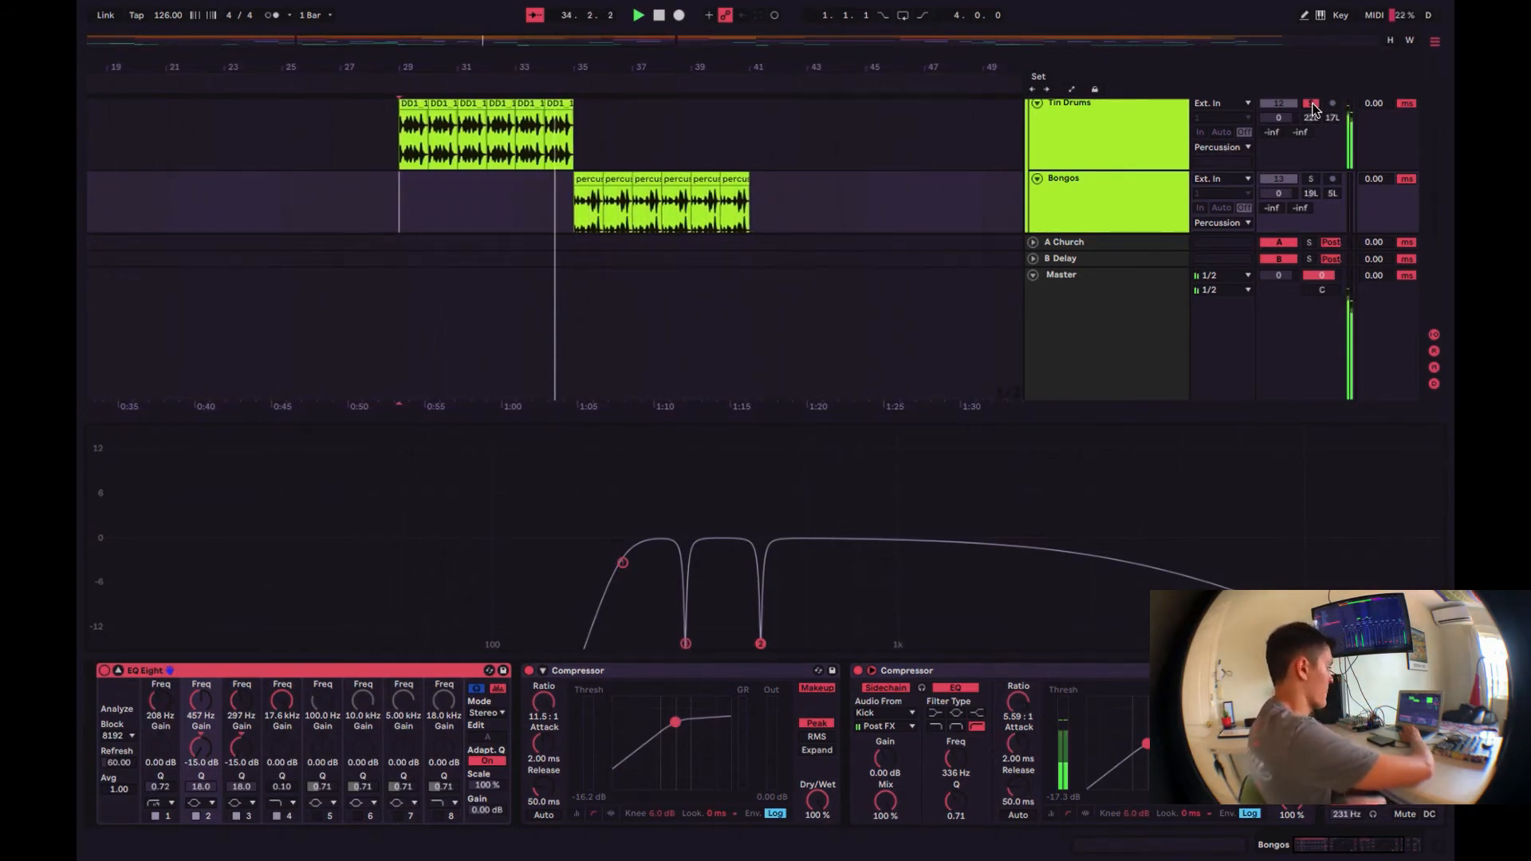
key("space")
Step: Solo the Bongos track and play its clips from bar 35
scroll(1157, 165, "down", 3)
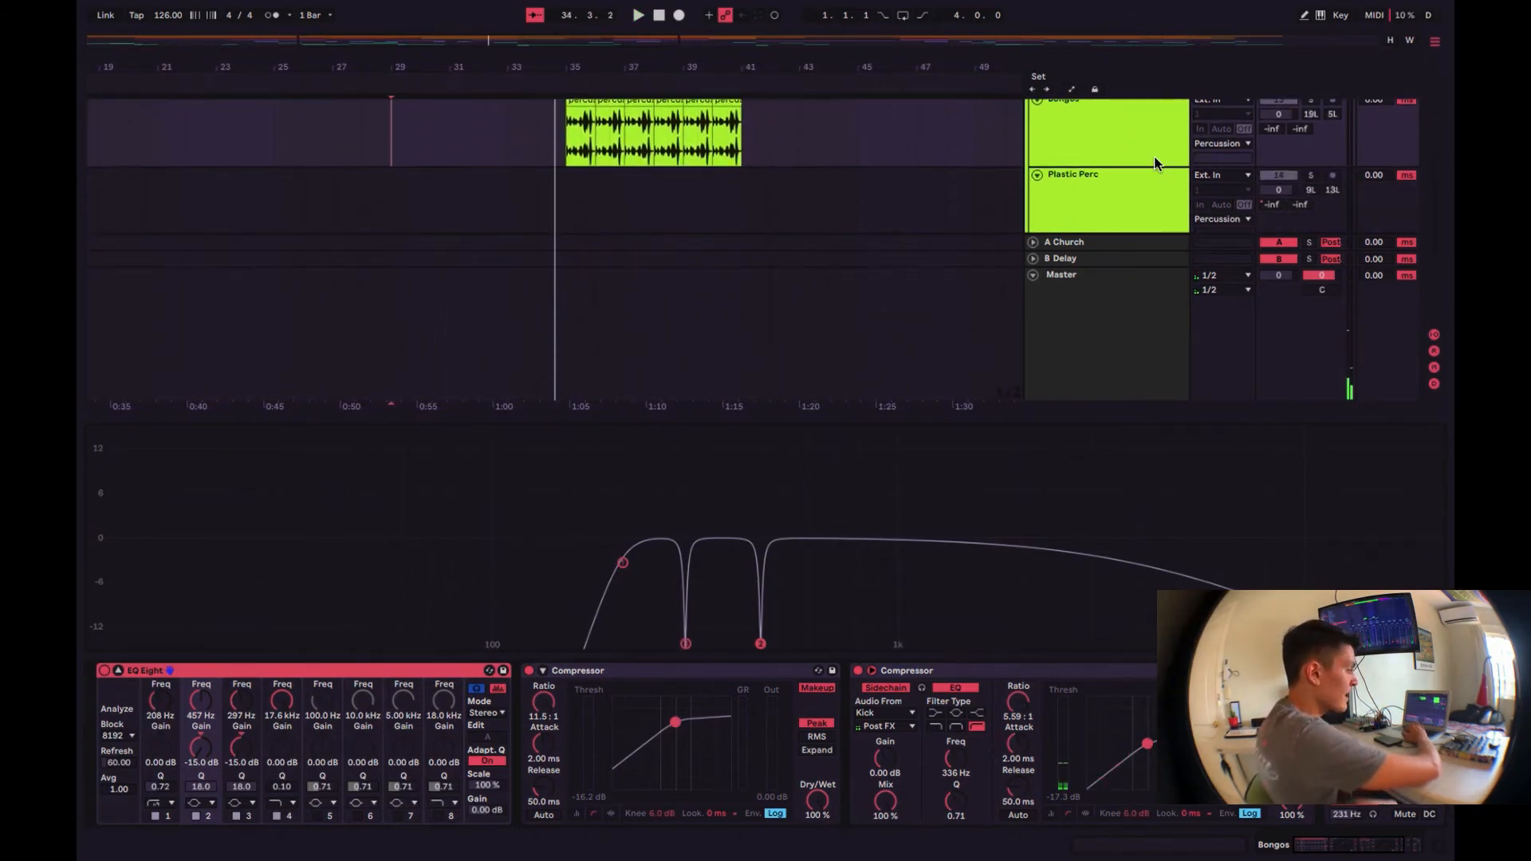
scroll(1155, 156, "up", 2)
left_click(1308, 132)
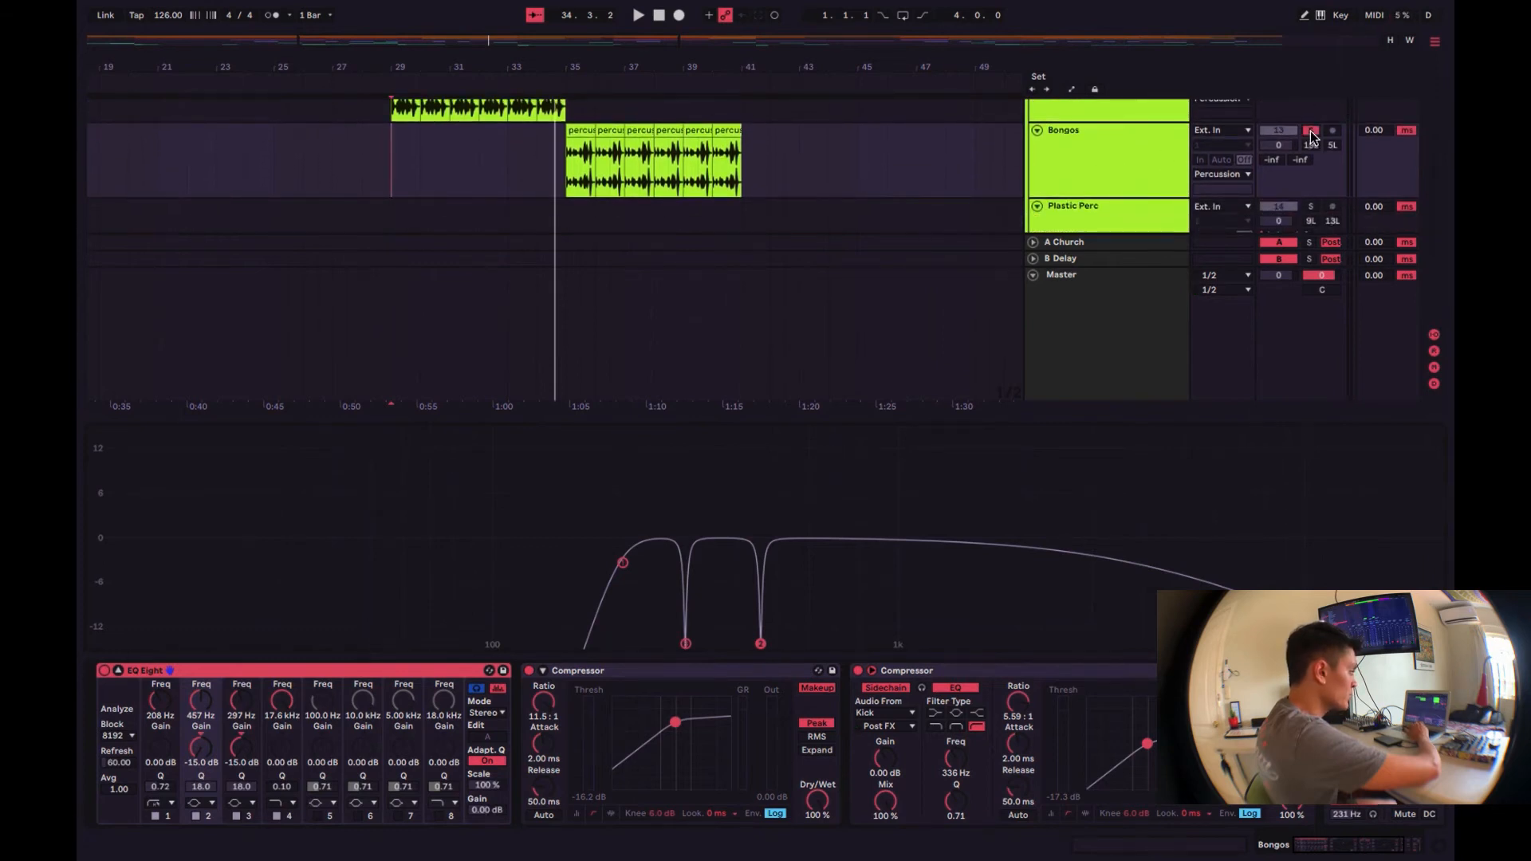
left_click(568, 174)
key("space")
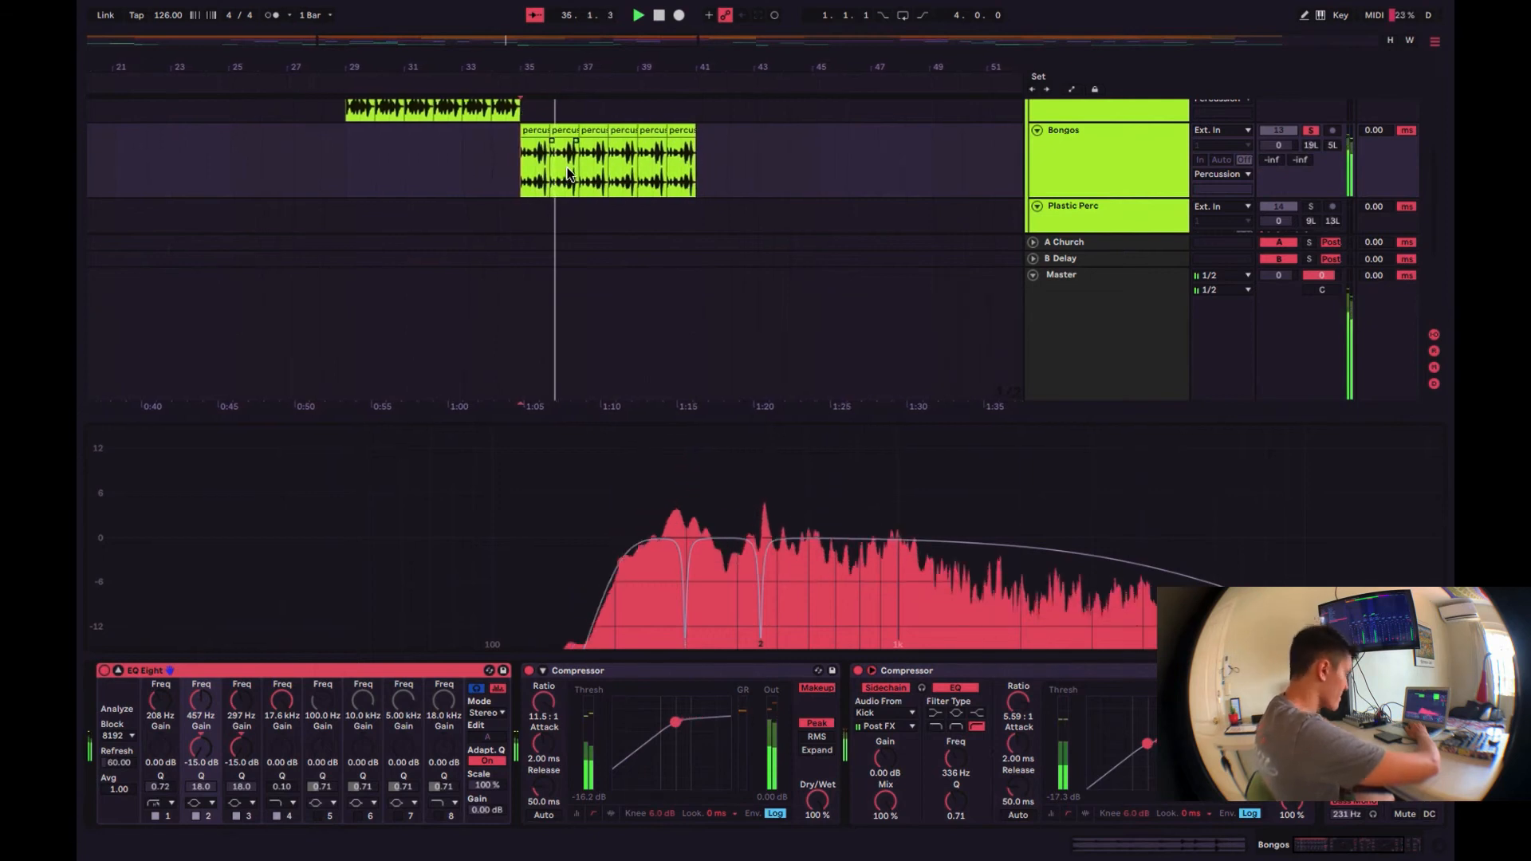
key("space")
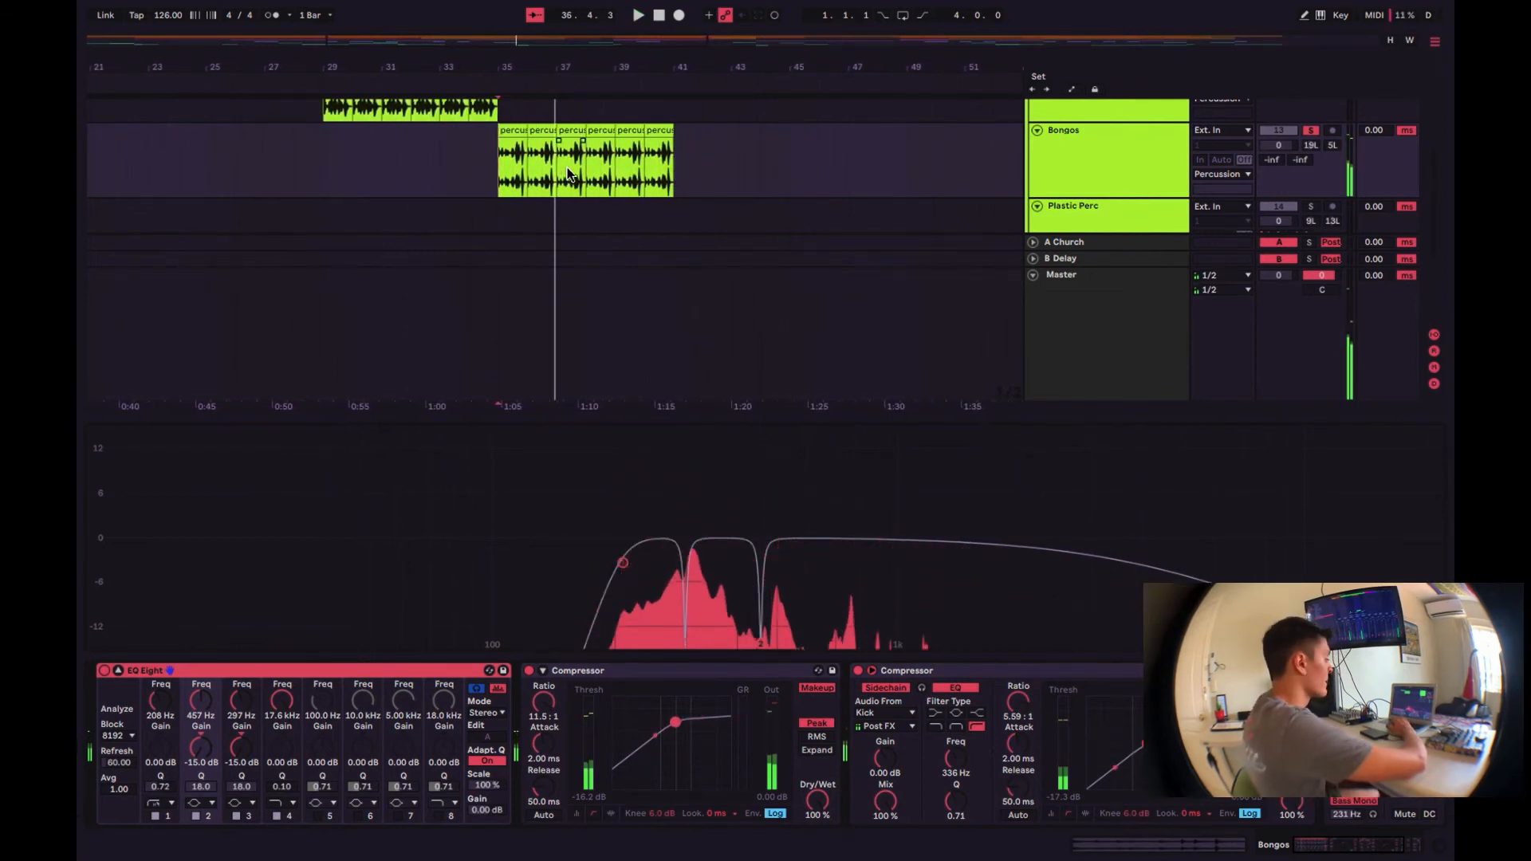
Step: Locate the Plastic Perc clips, solo that track and play it from bar 73
scroll(820, 174, "down", 2)
scroll(821, 174, "right", 8)
scroll(821, 174, "up", 2)
scroll(820, 174, "down", 2)
scroll(820, 174, "right", 10)
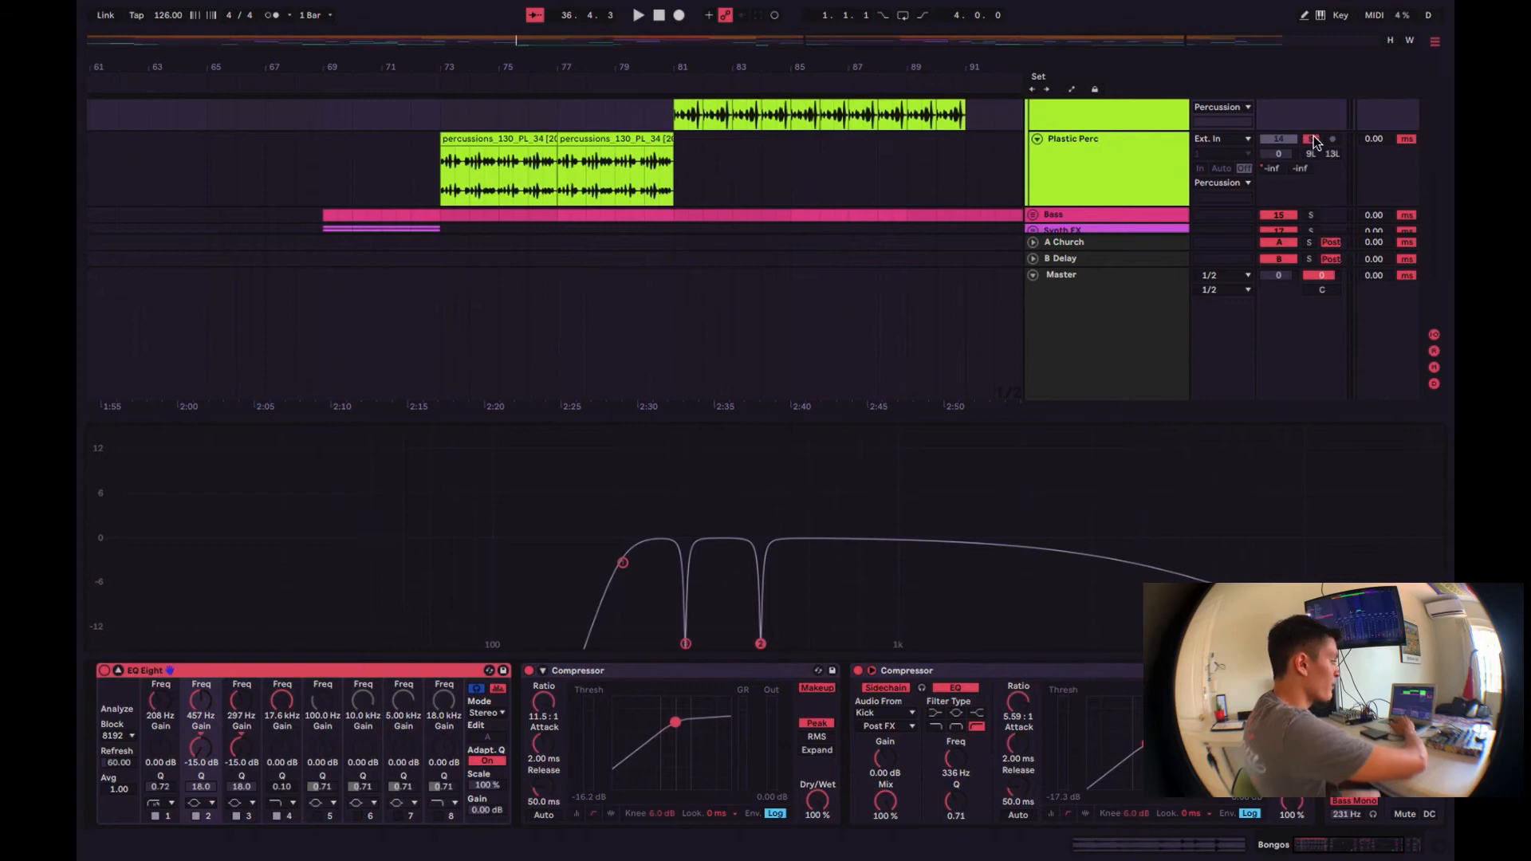
left_click(444, 177)
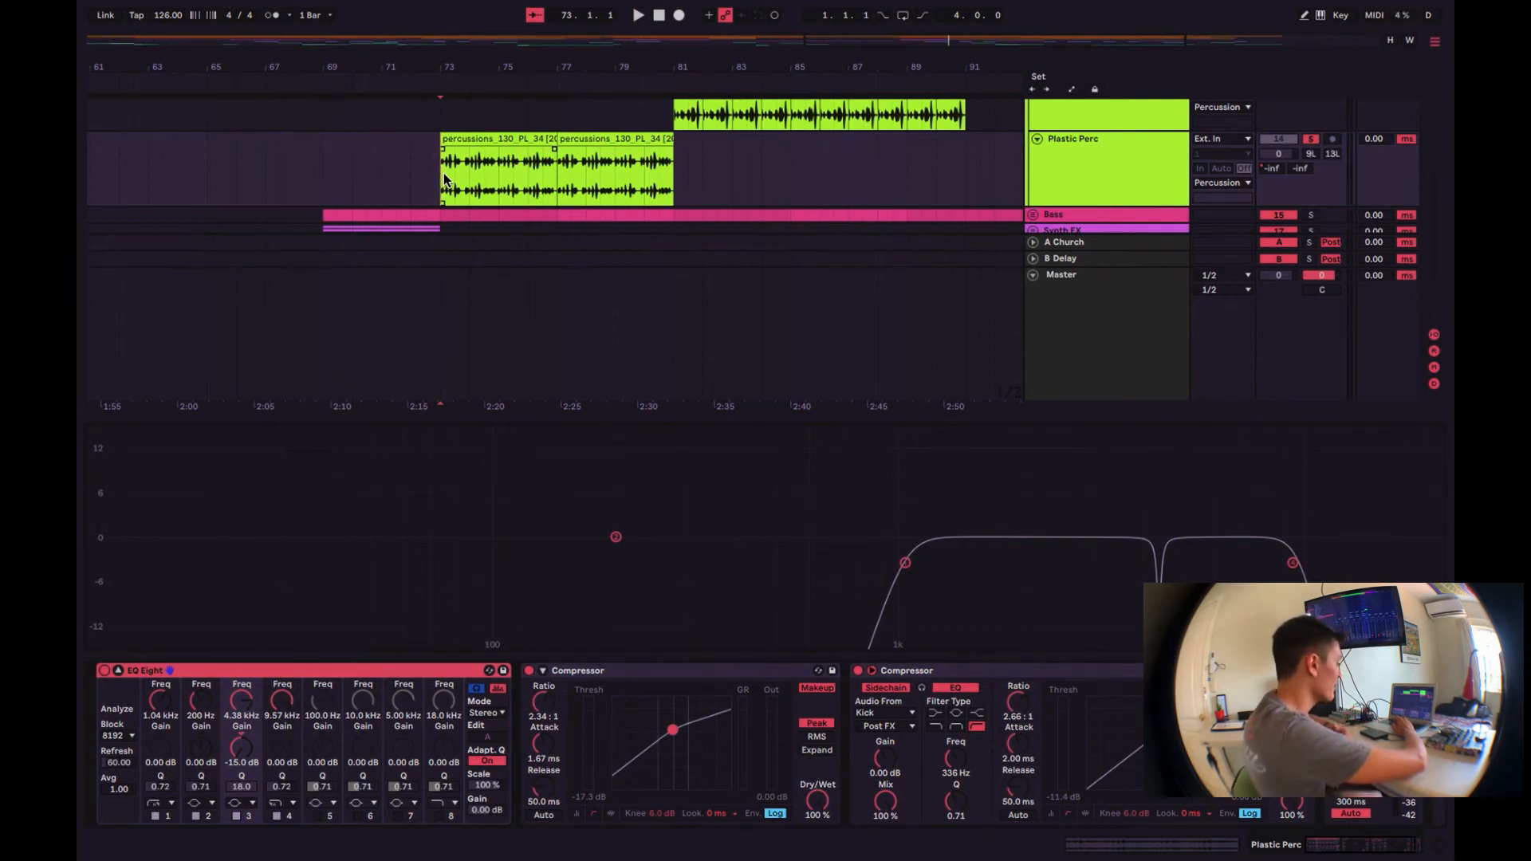
key("space")
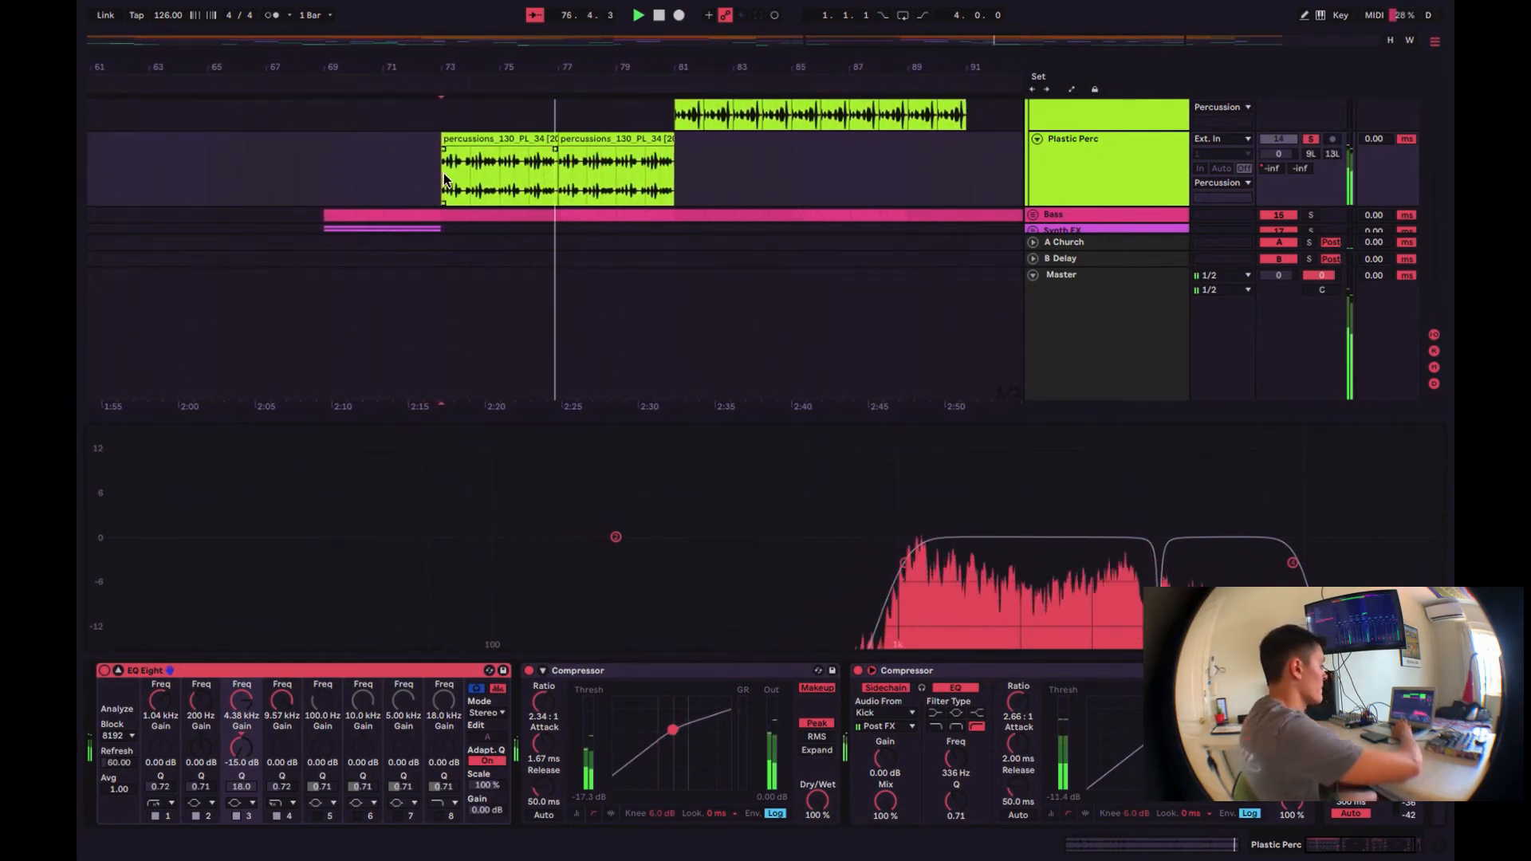
key("space")
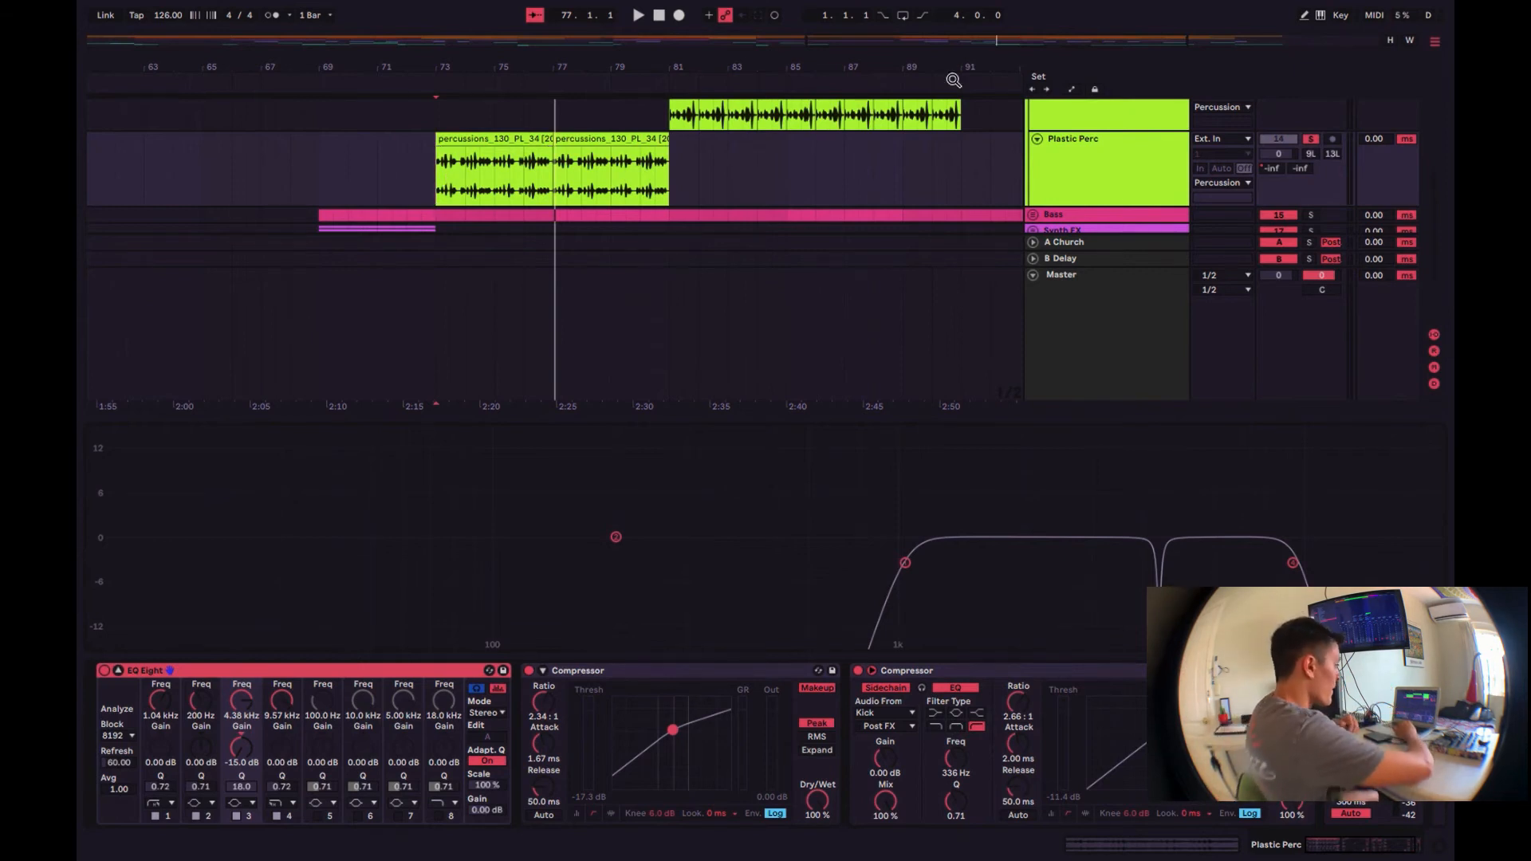
Step: Unsolo the Plastic Perc track and collapse the Percussion group
left_click(1310, 139)
scroll(1083, 168, "up", 5)
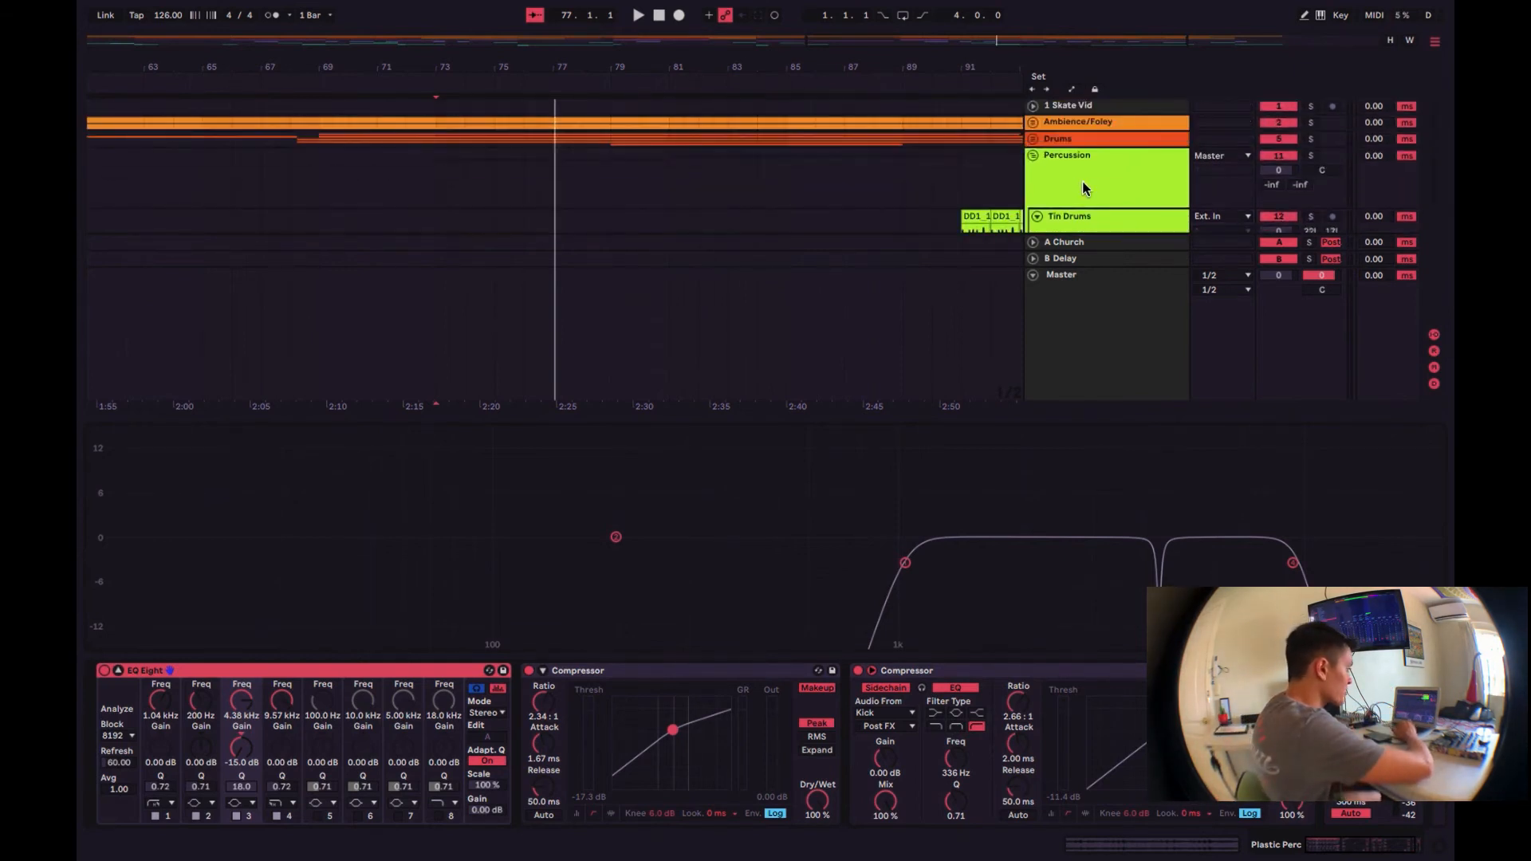
left_click(1033, 156)
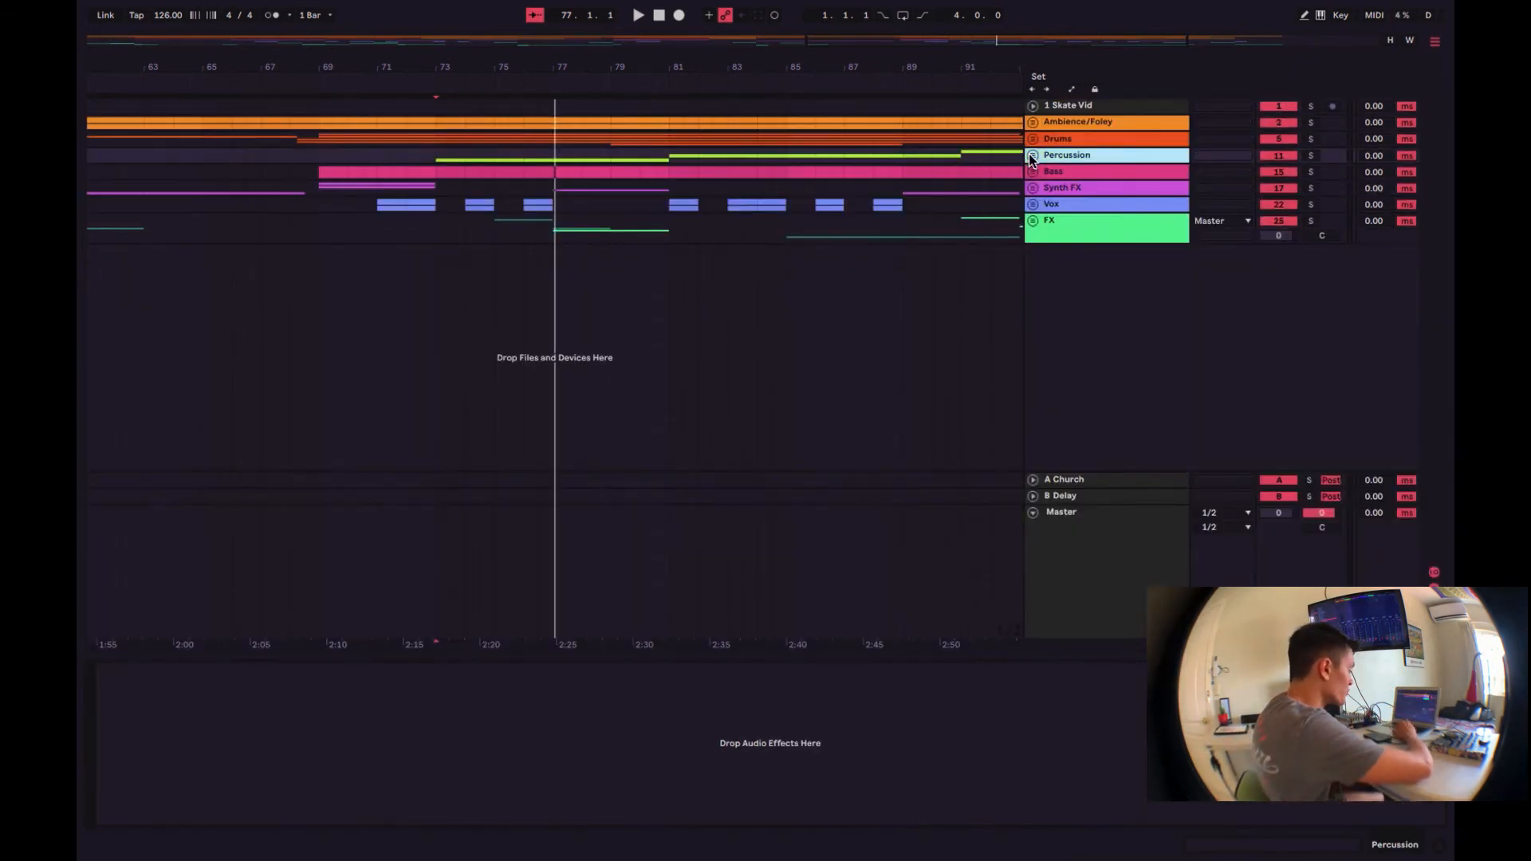
Step: Expand the Vox group, solo it and play the layered higher- and lower-pitch vocal chops from bar 71
left_click(1032, 204)
scroll(646, 225, "up", 5)
scroll(499, 253, "left", 5)
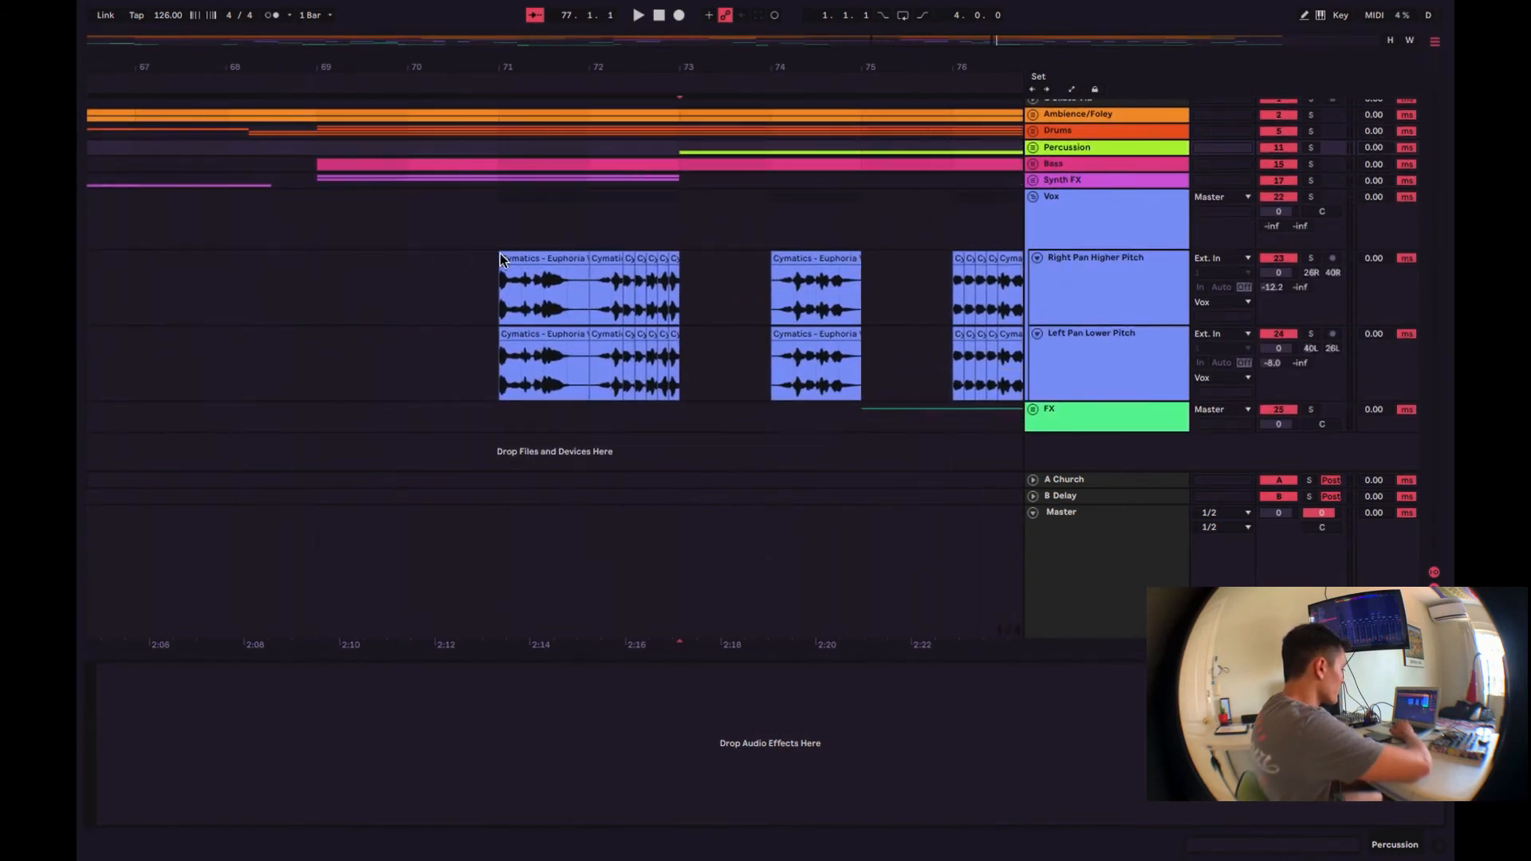
scroll(500, 253, "left", 1)
left_click(525, 275)
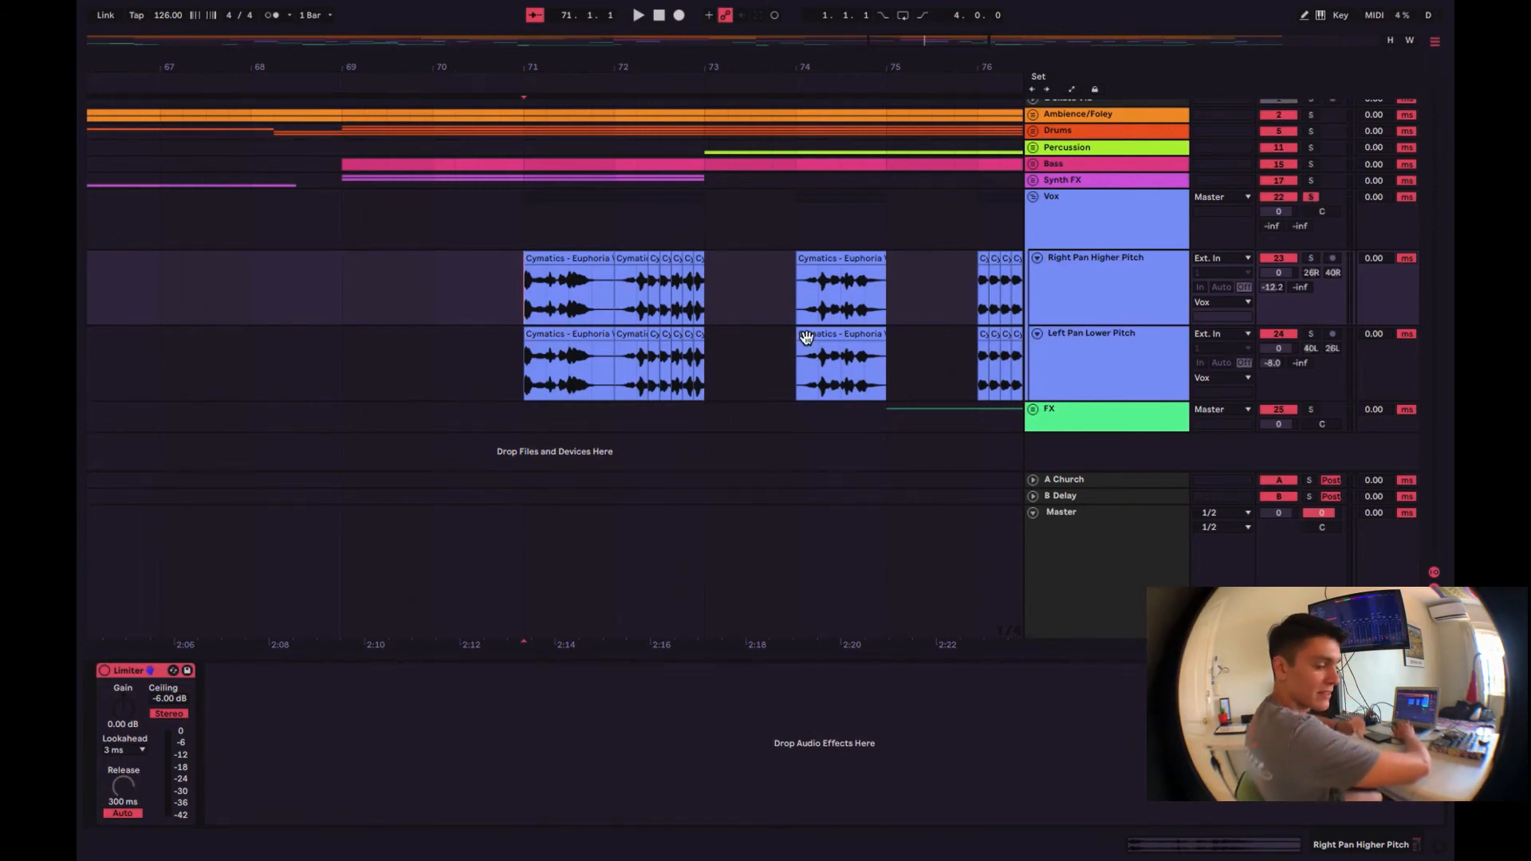
key("space")
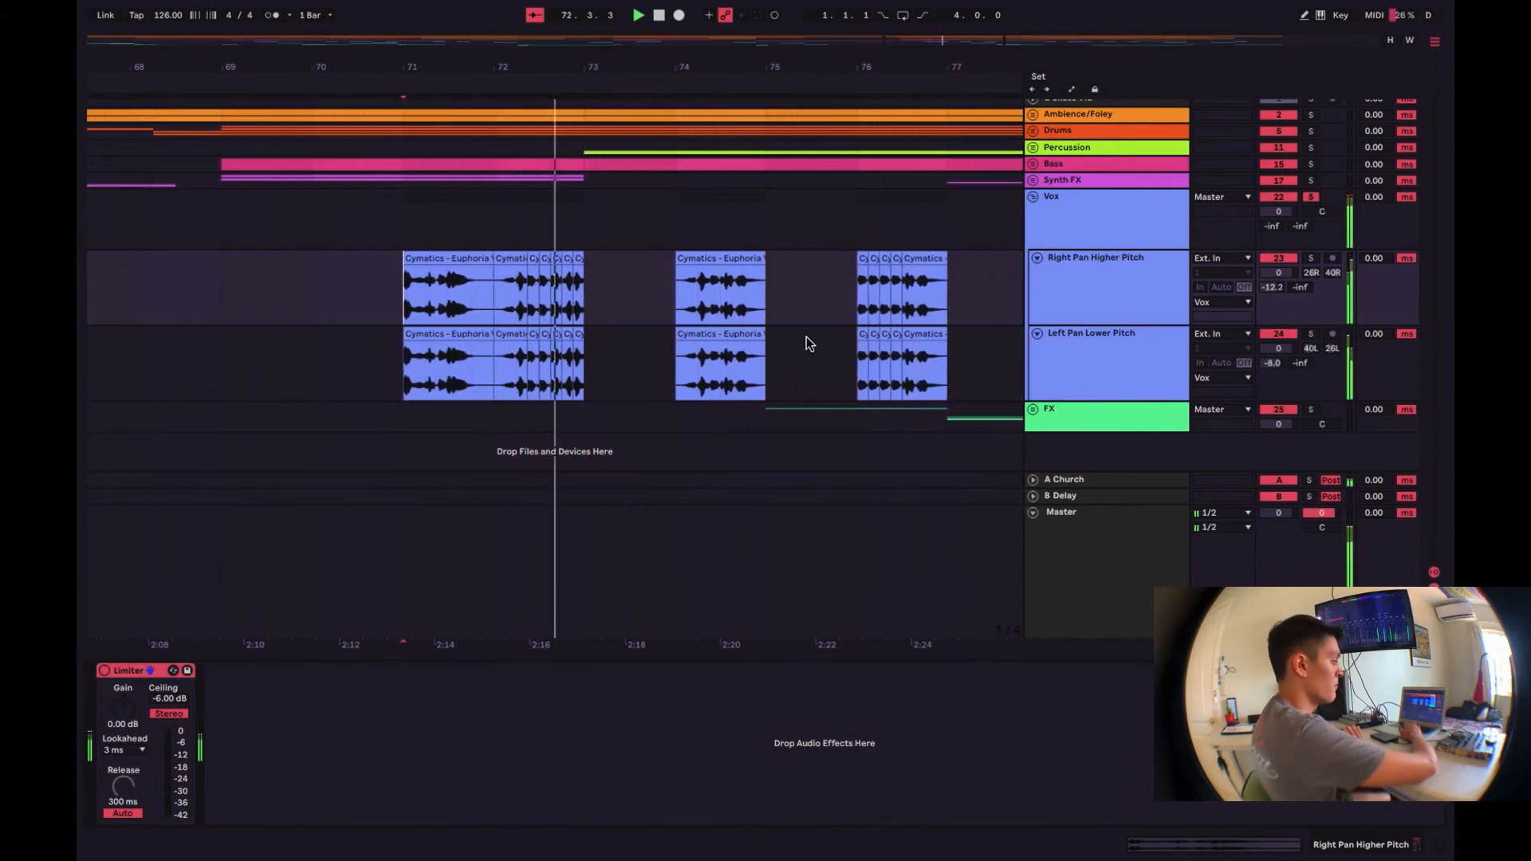
Step: Stop playback and inspect the transpose settings of the bar 71 vocal clips on the Right Pan Higher Pitch and Left Pan Lower Pitch tracks
key("space")
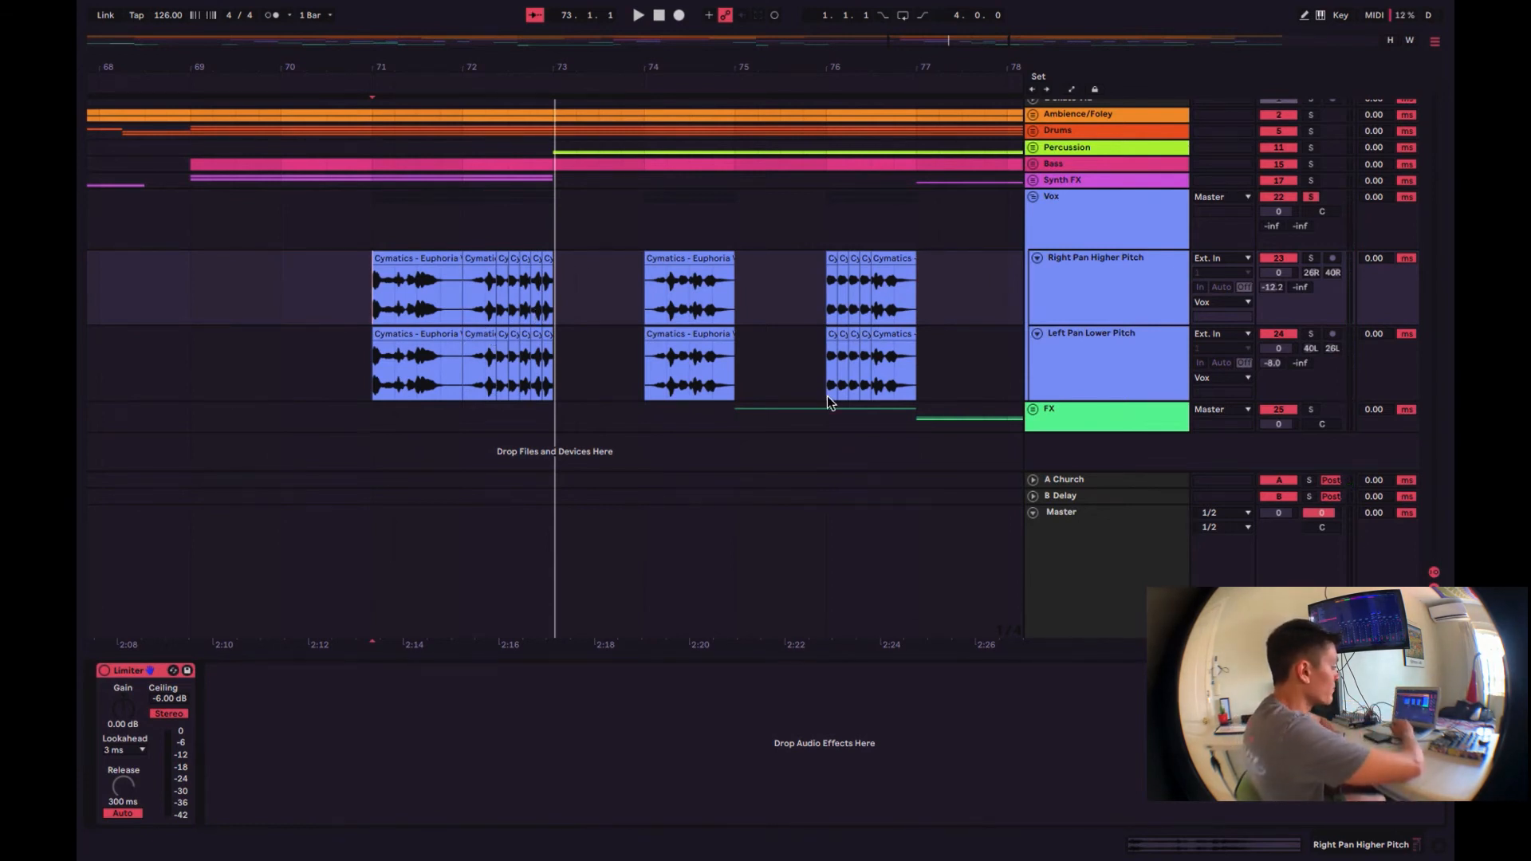
left_click(1048, 301)
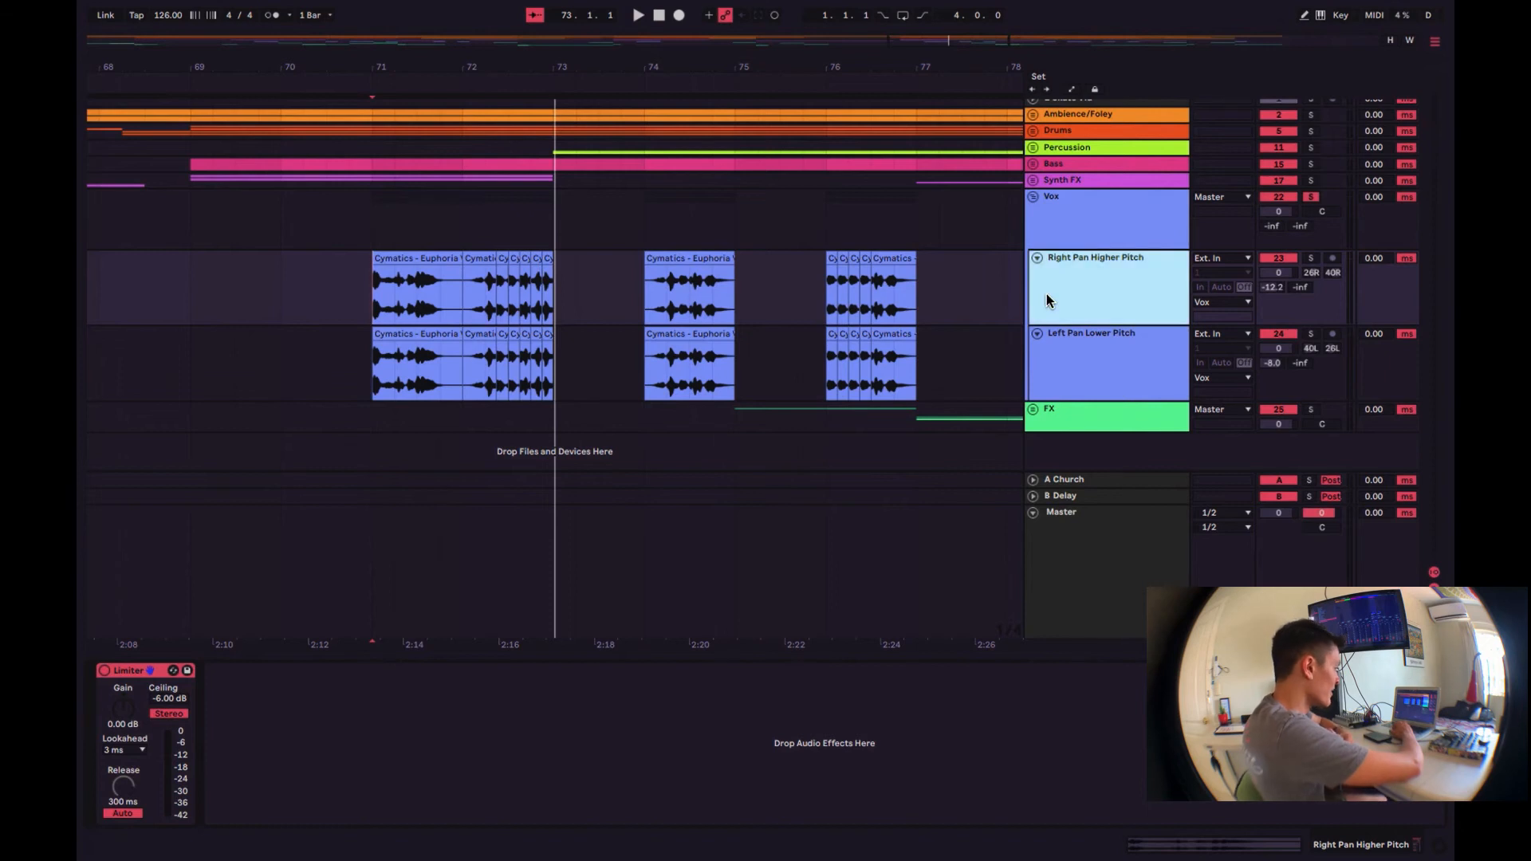
double_click(446, 261)
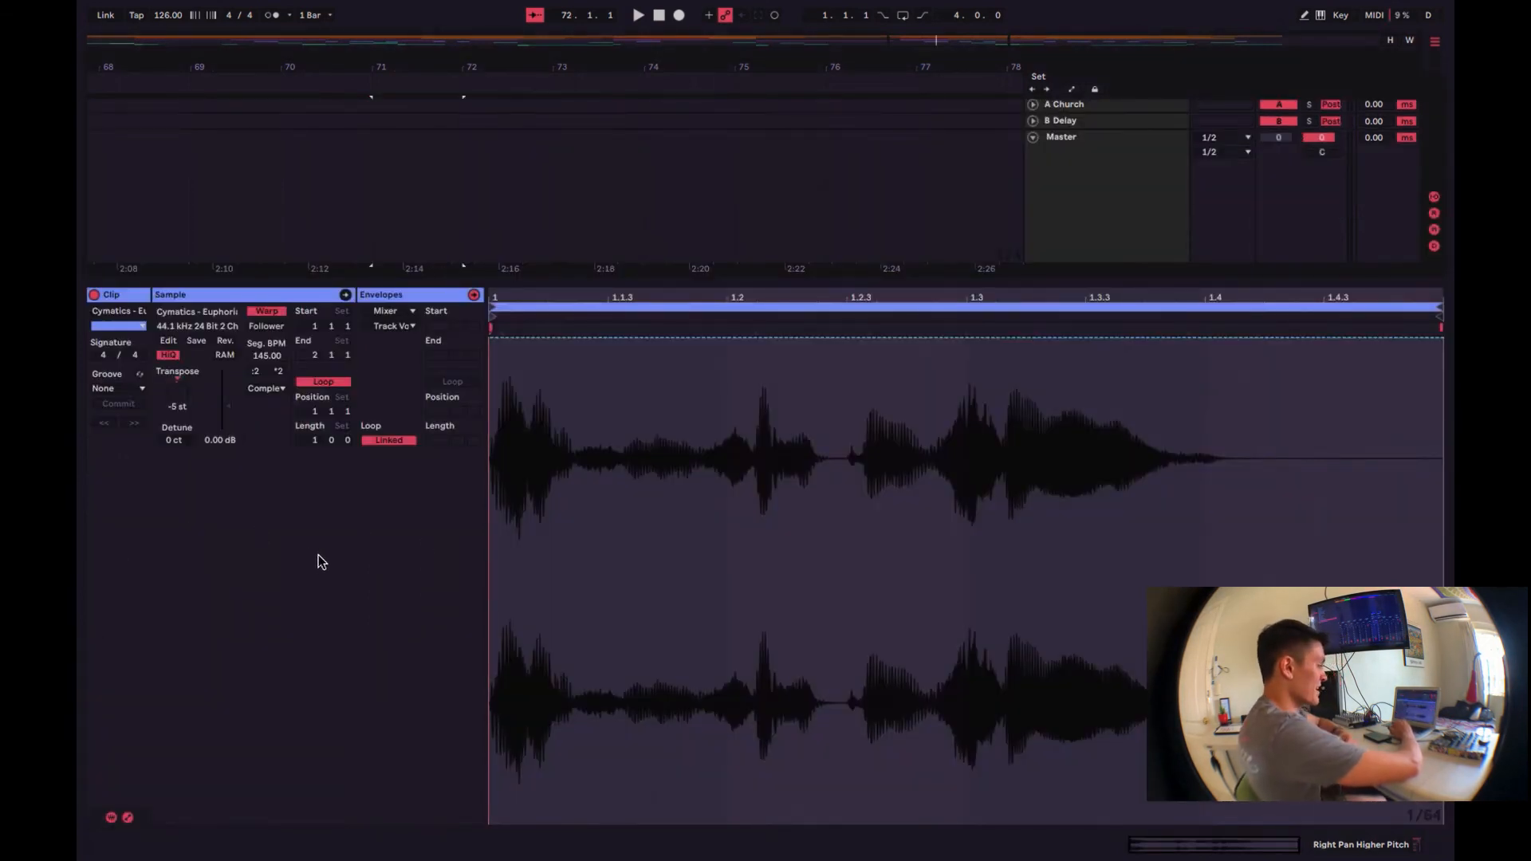
scroll(523, 222, "left", 1)
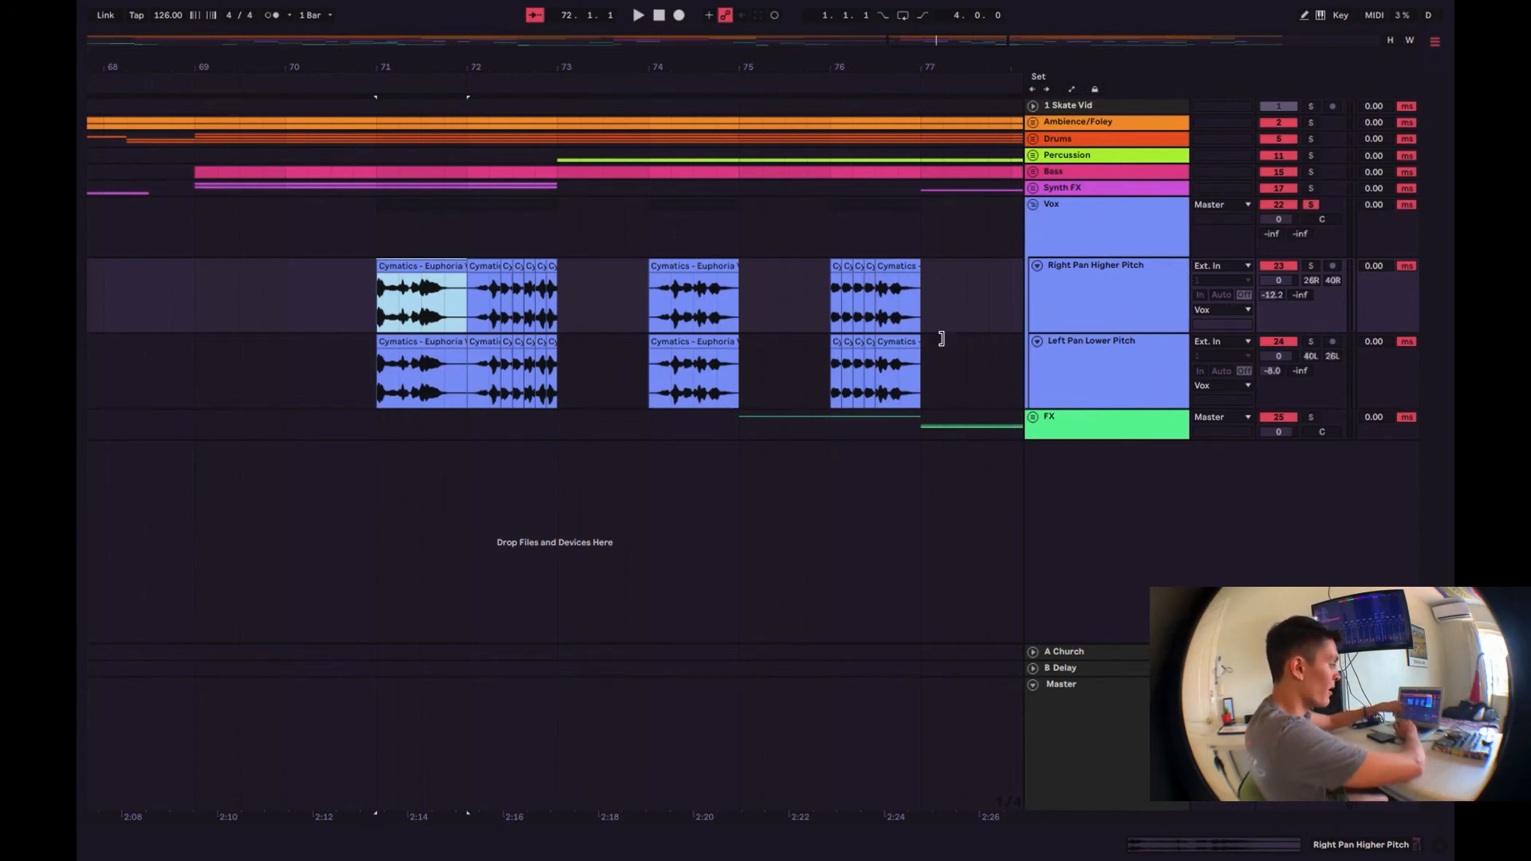
double_click(415, 344)
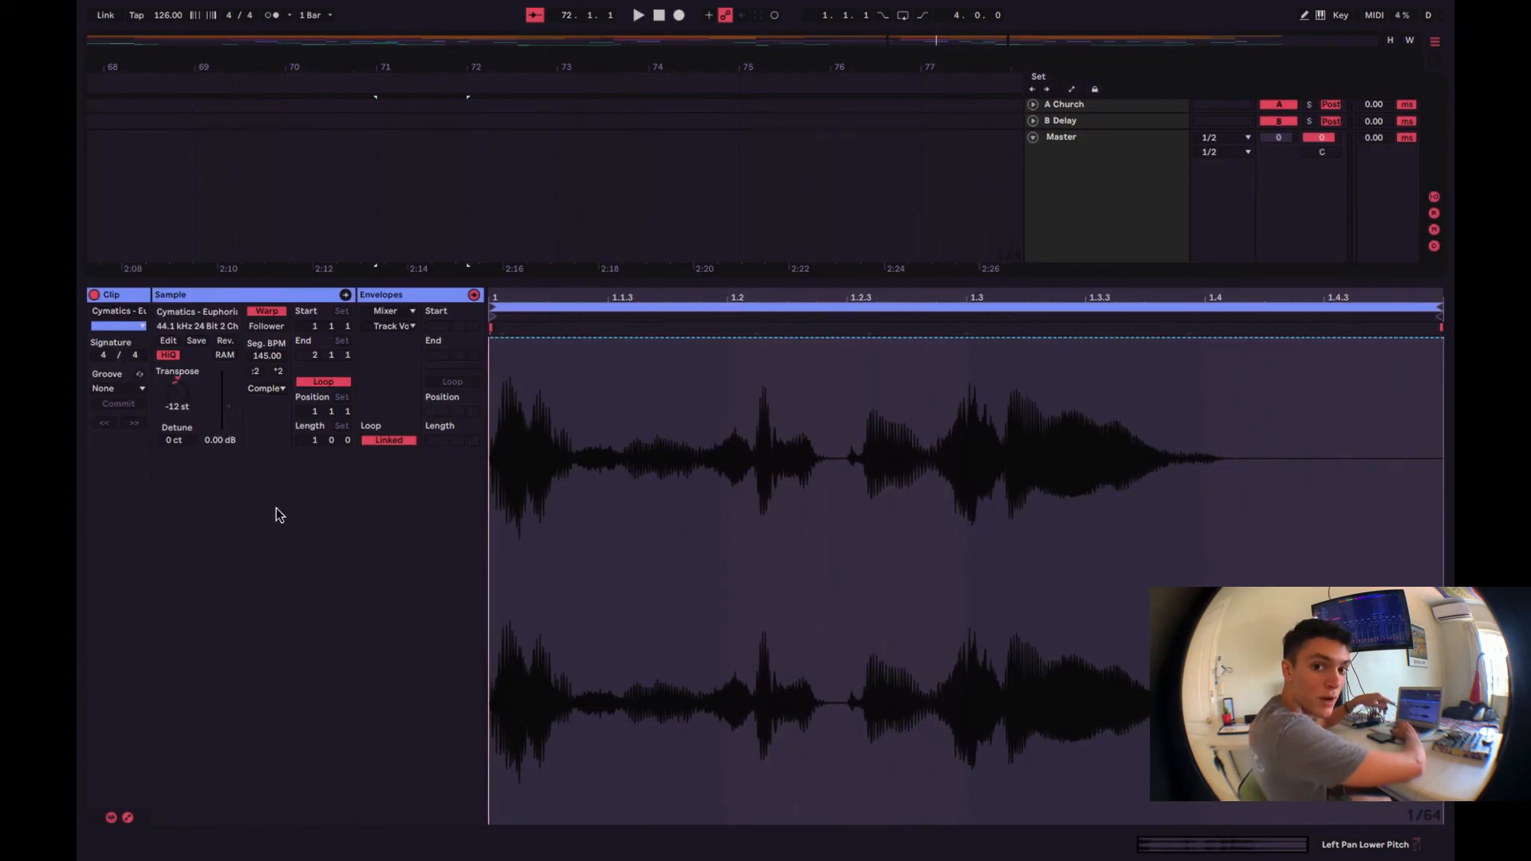
left_click(1443, 855)
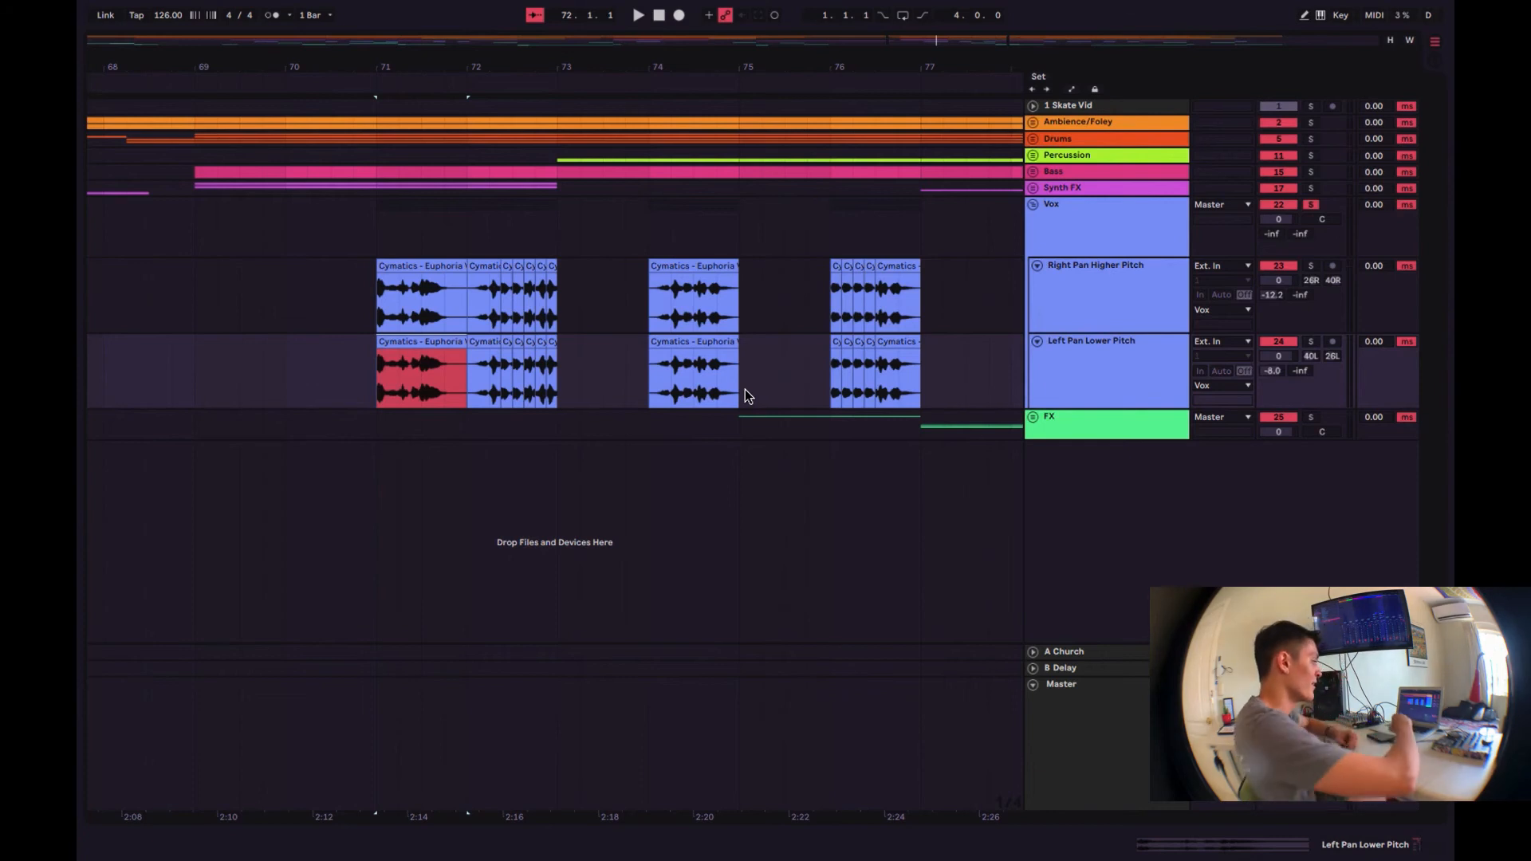
Step: Play the soloed Vox group's chops from bar 74
left_click(649, 301)
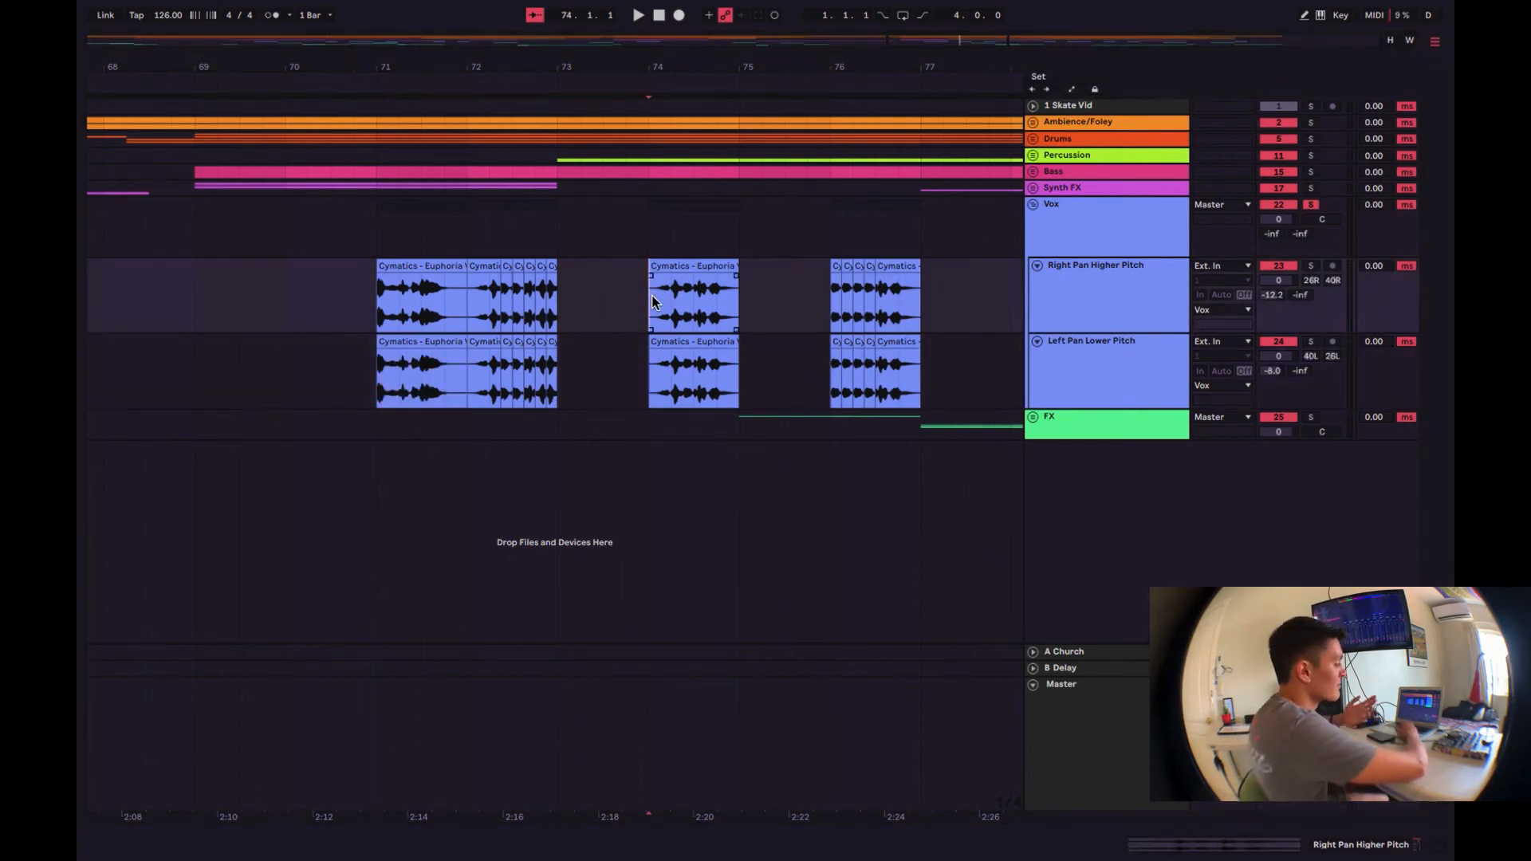
key("space")
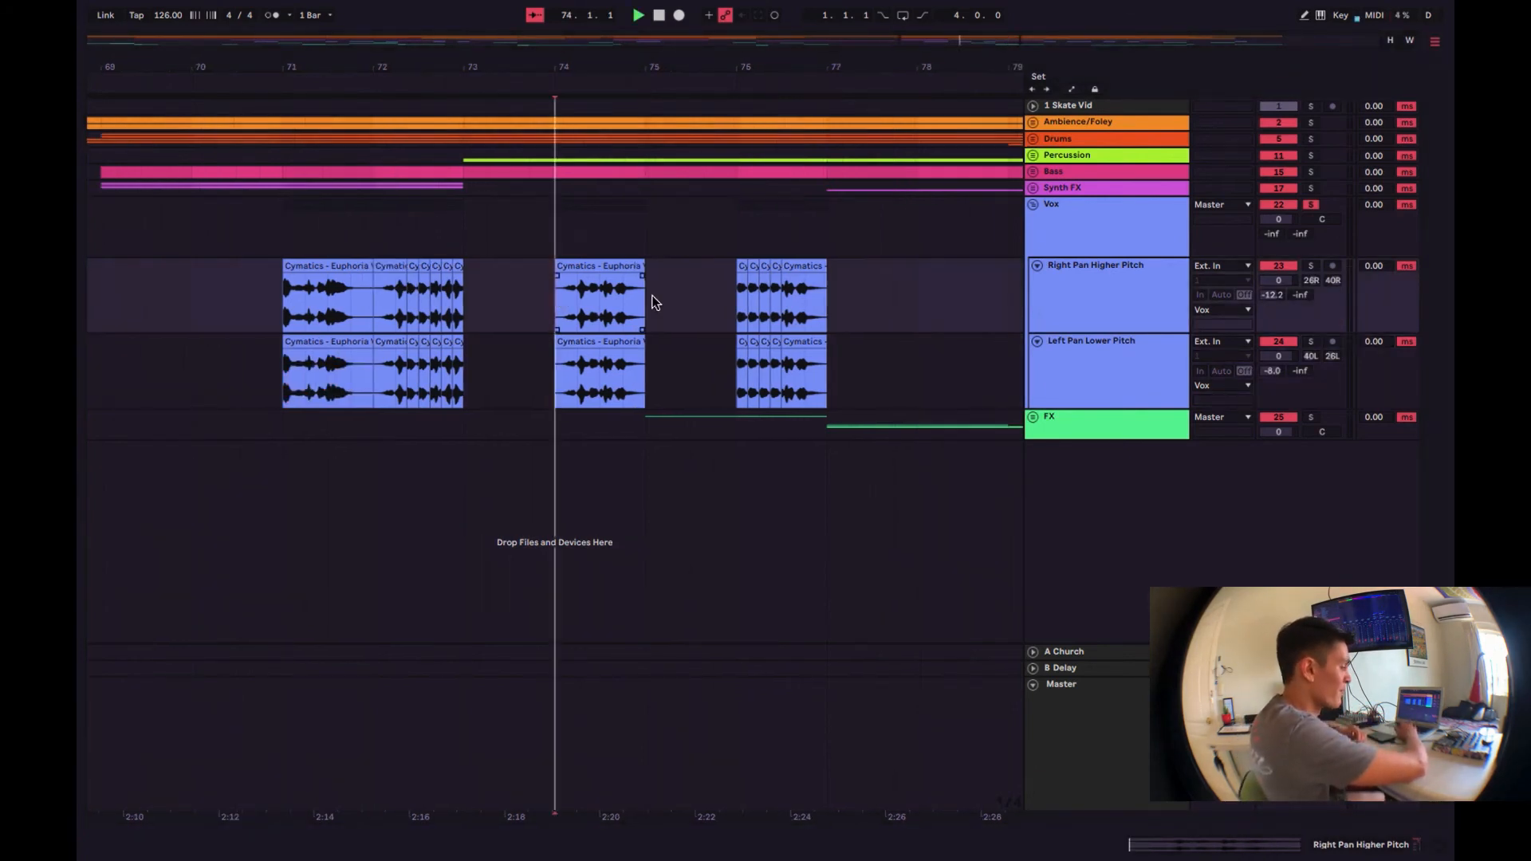